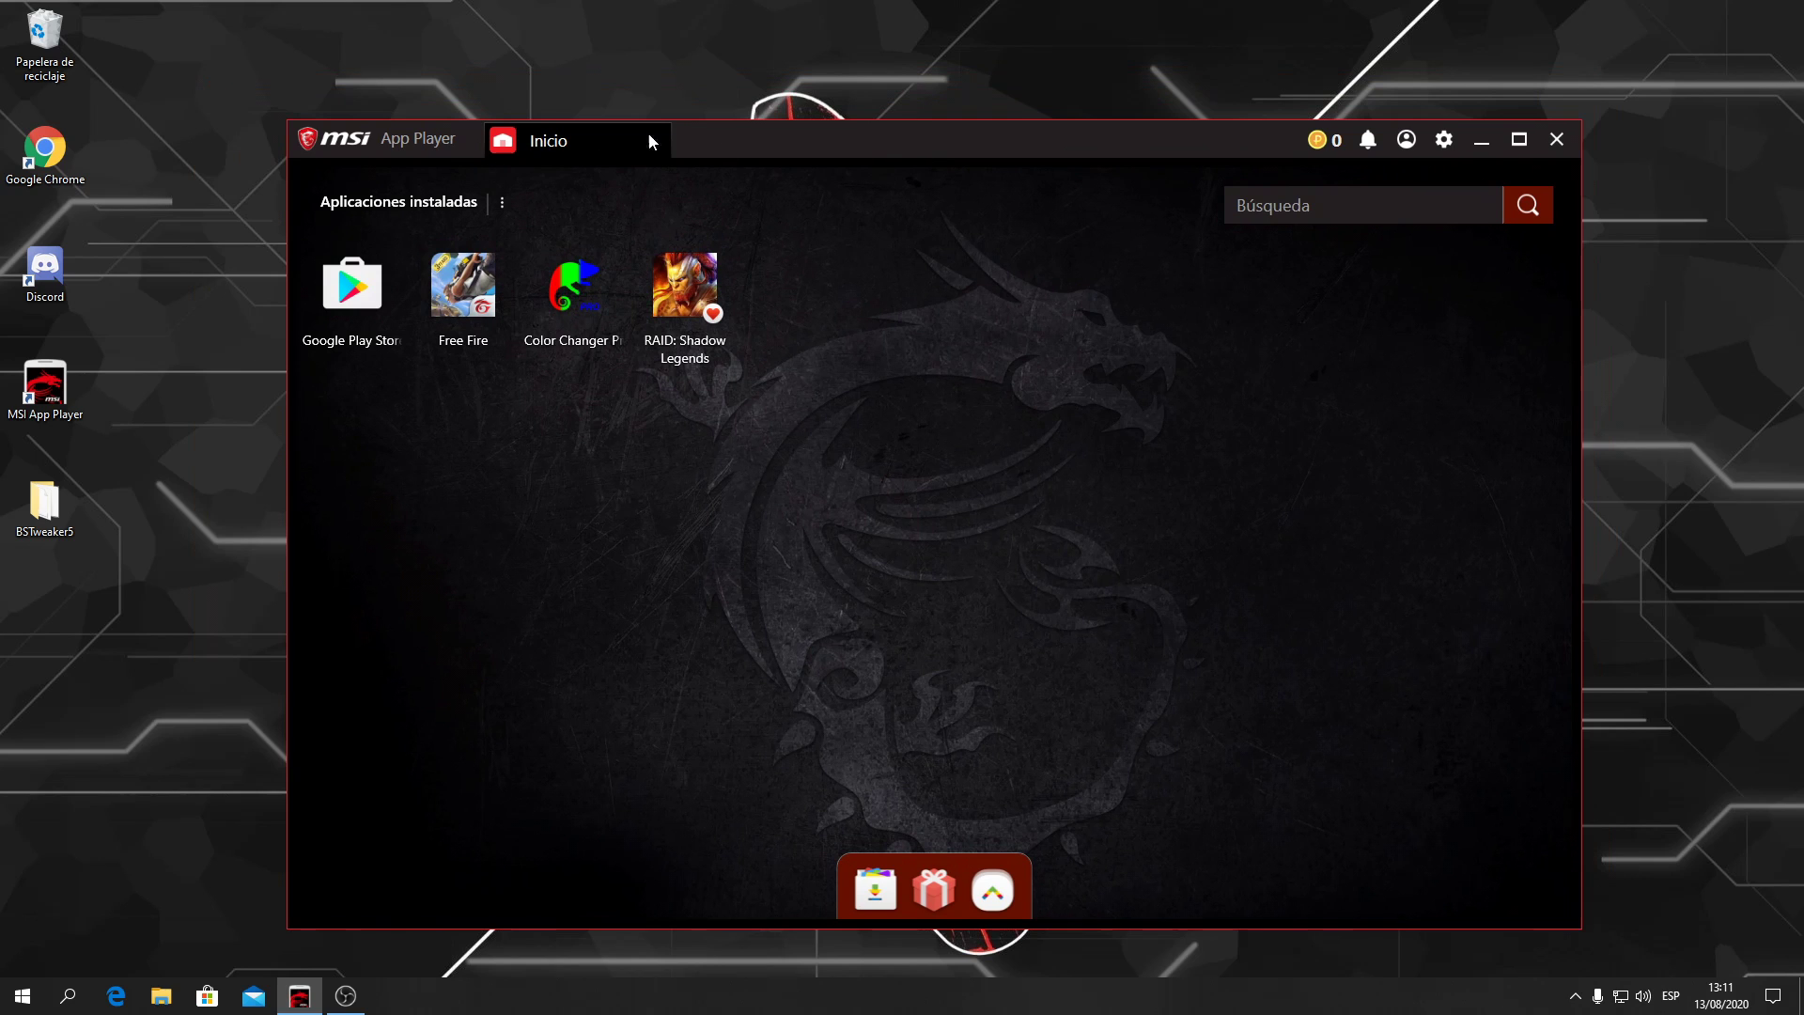
# - Reposition the MSI App Player window and open the BSTweaker5 folder from the desktop
pyautogui.moveTo(972, 200); pyautogui.dragTo(949, 130)
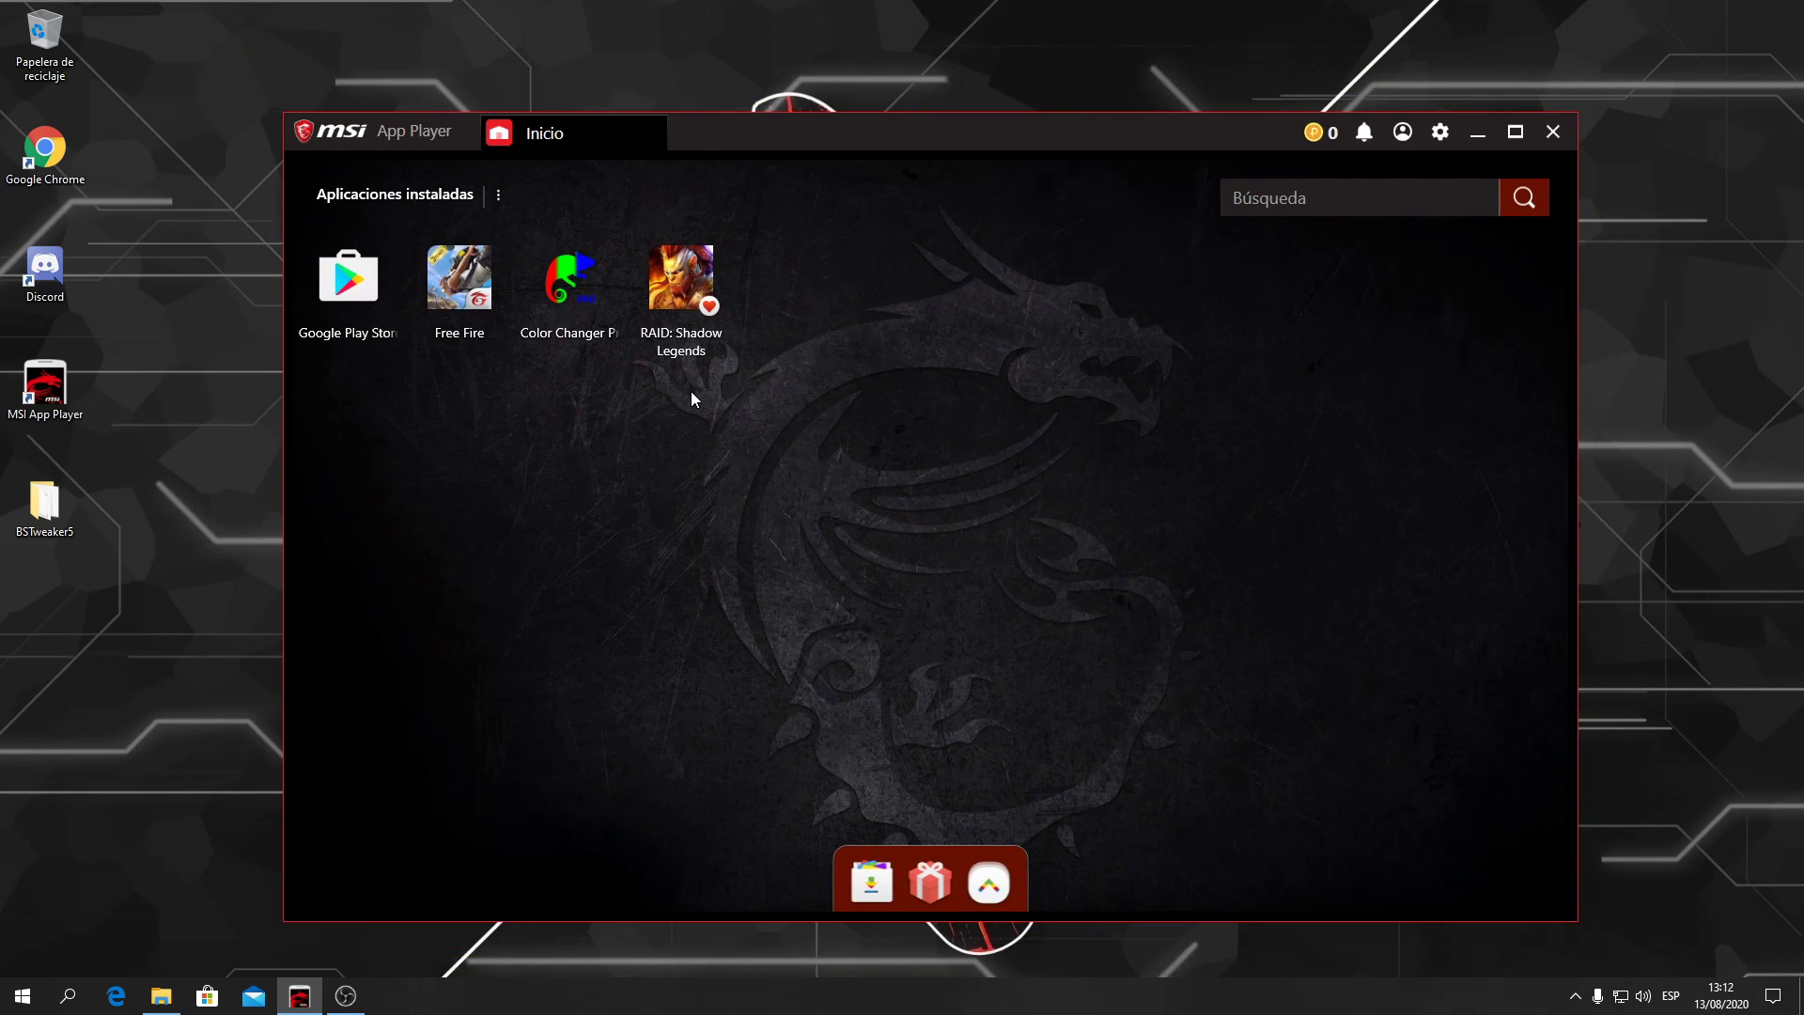
pyautogui.moveTo(773, 133); pyautogui.dragTo(792, 105)
pyautogui.click(71, 509)
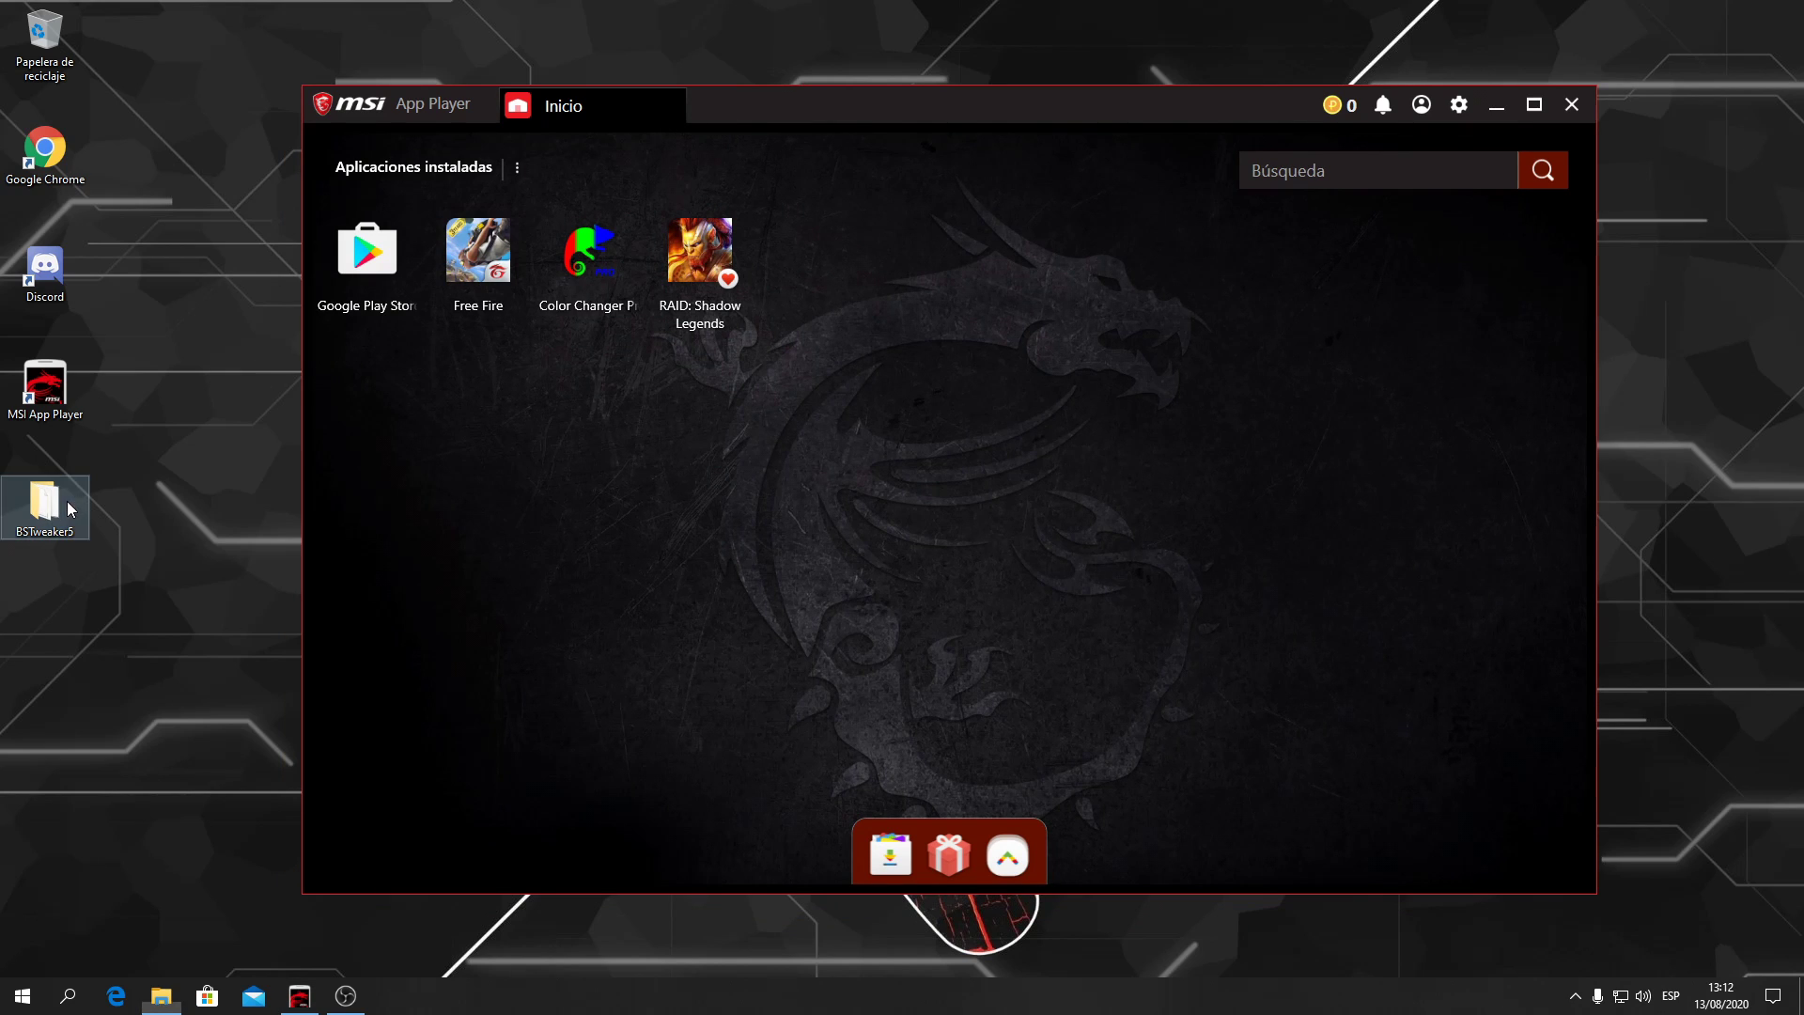
pyautogui.doubleClick(70, 508)
pyautogui.moveTo(590, 642)
pyautogui.mouseDown()
pyautogui.moveTo(418, 393)
pyautogui.moveTo(545, 635)
pyautogui.moveTo(460, 542)
pyautogui.moveTo(470, 455)
pyautogui.moveTo(588, 629)
pyautogui.mouseUp()
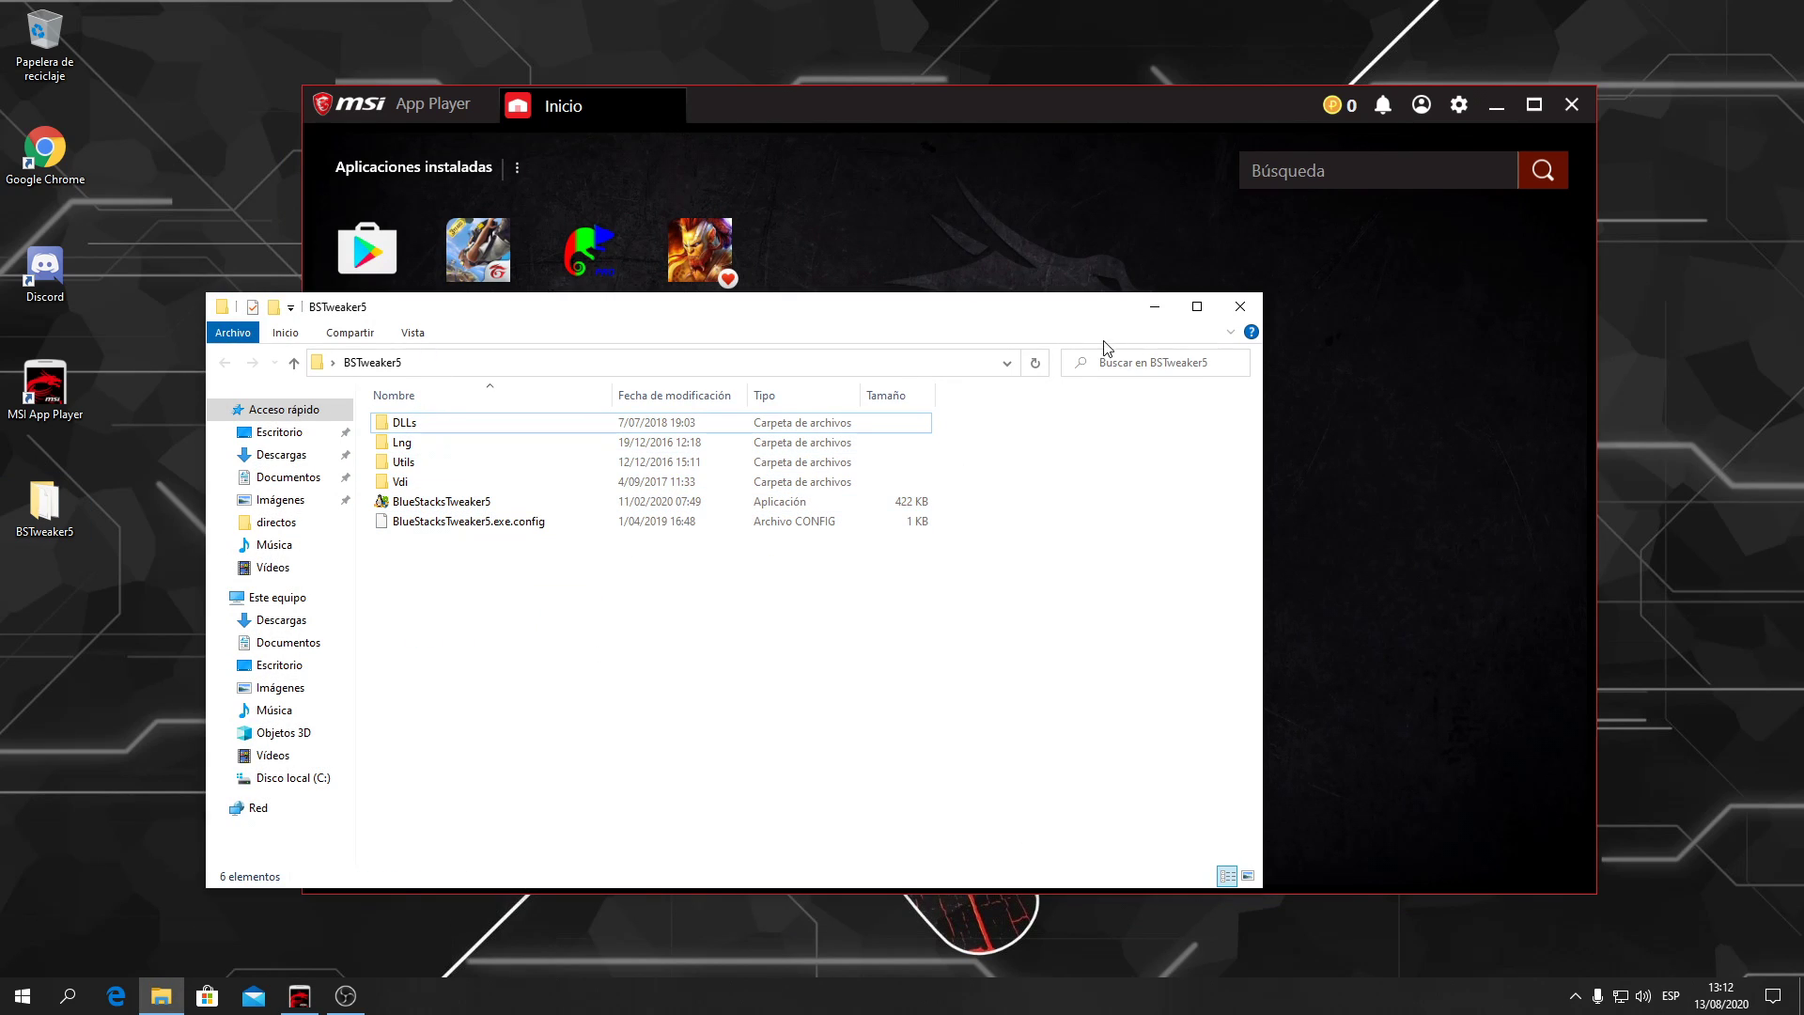
pyautogui.click(1155, 306)
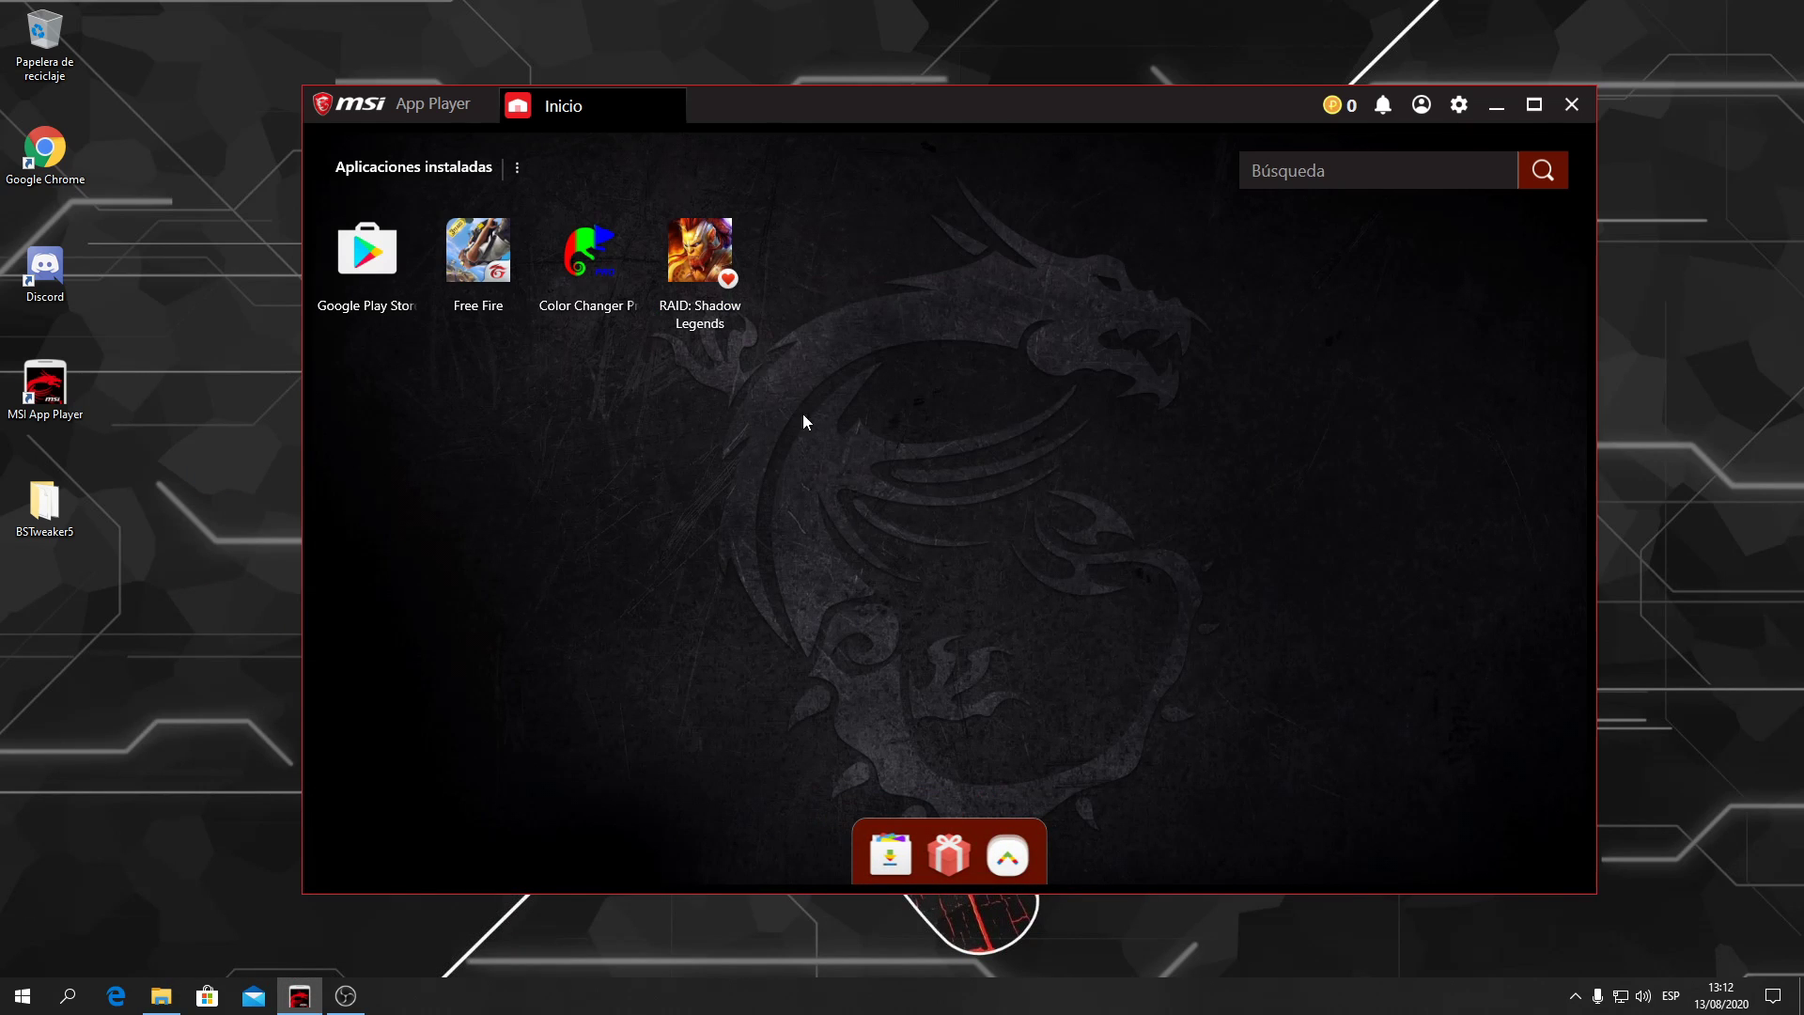
pyautogui.click(162, 996)
pyautogui.click(674, 256)
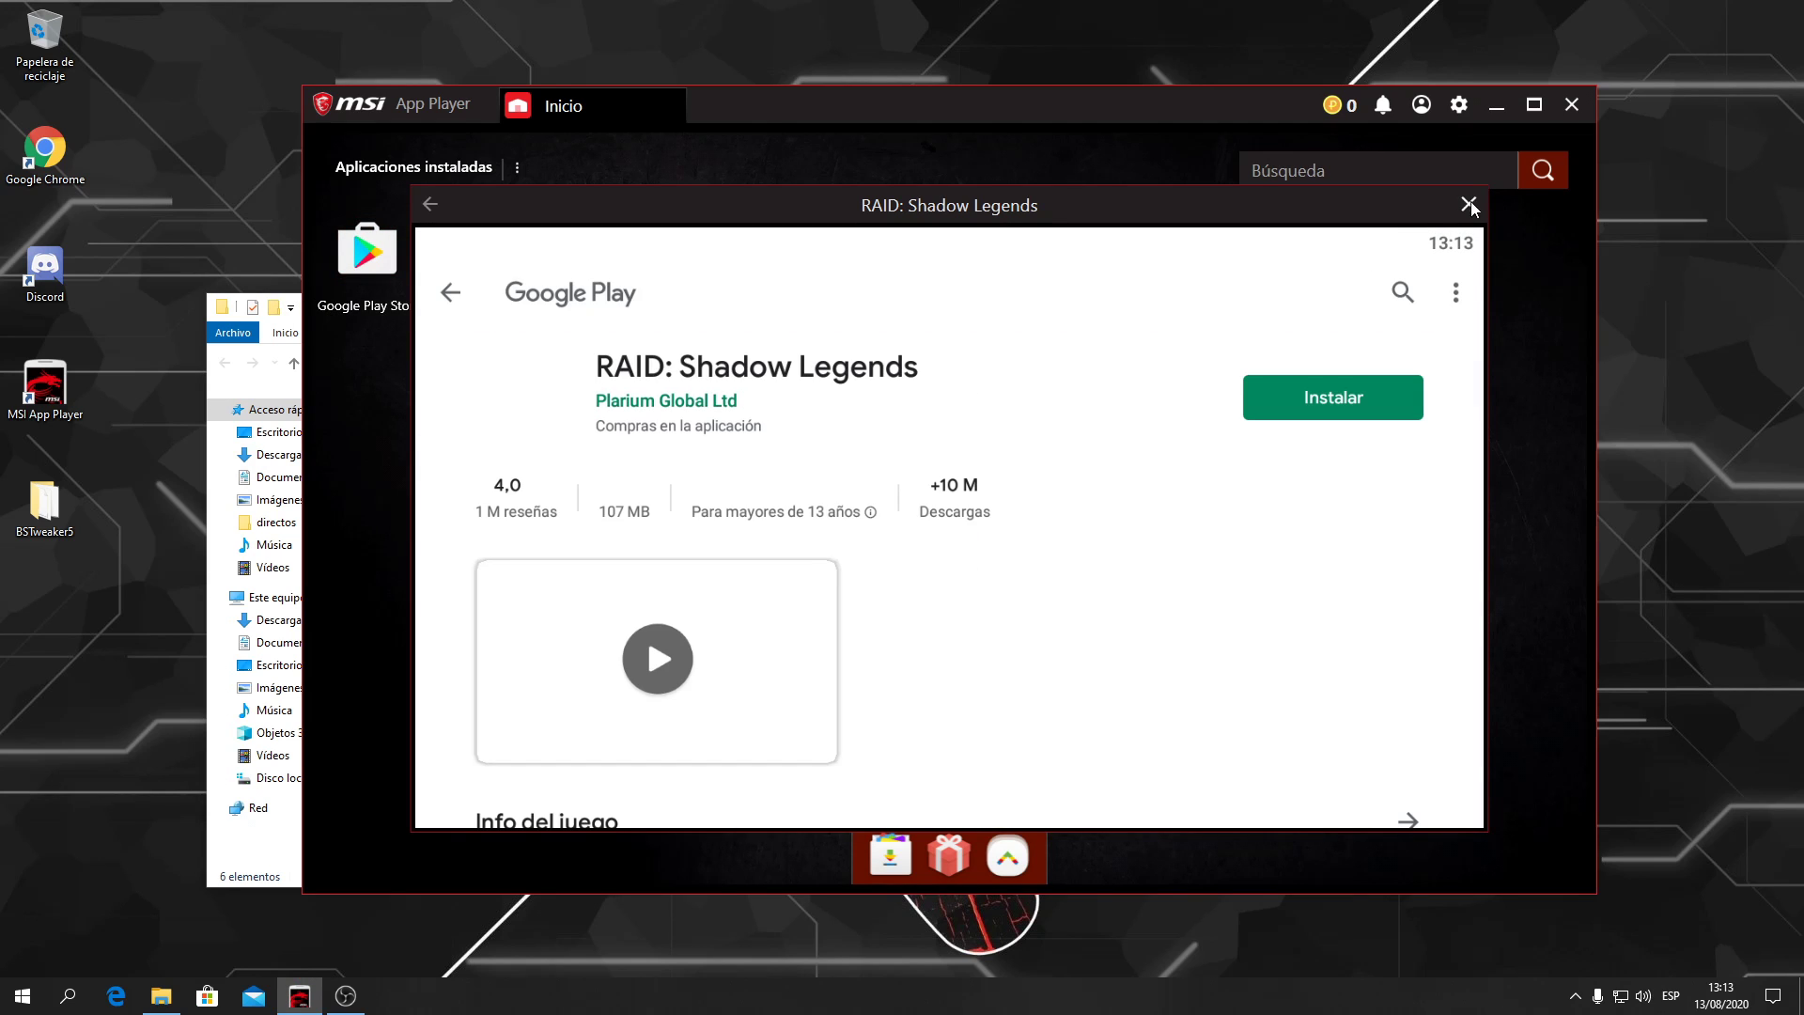
pyautogui.click(1470, 205)
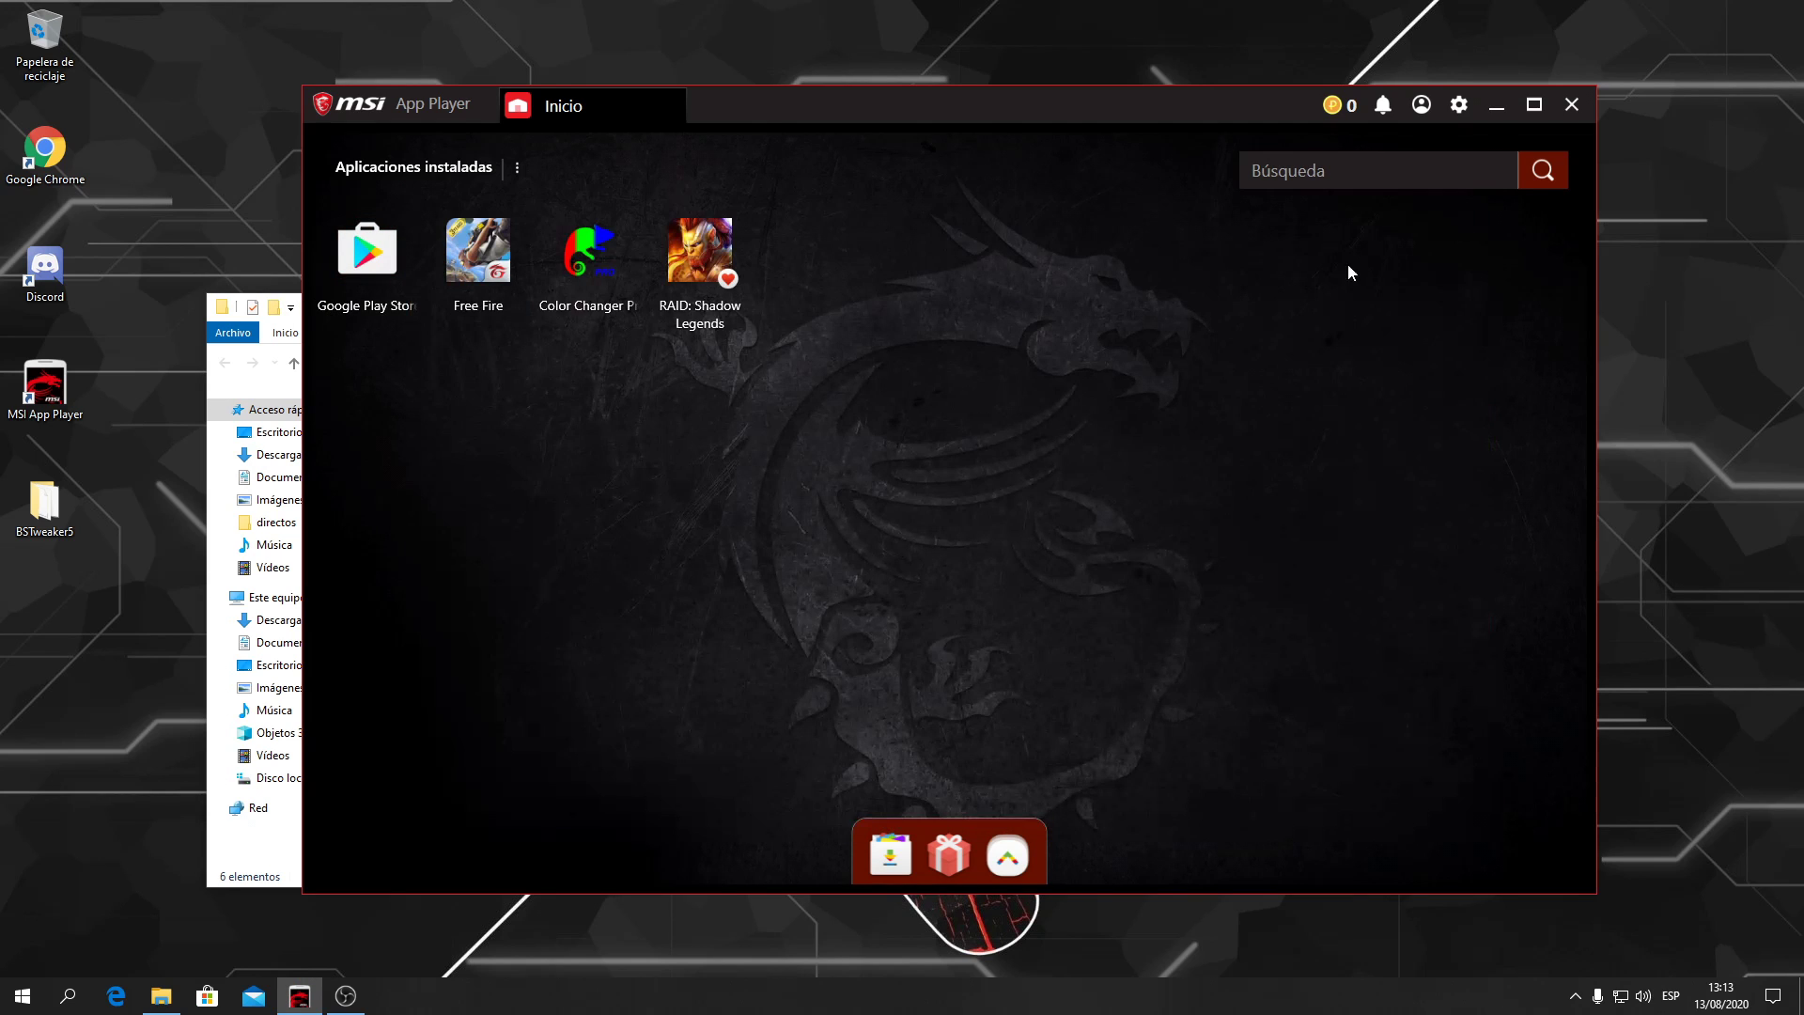
# - Bring the BSTweaker5 folder to the front and launch the BlueStacksTweaker5 application from it
pyautogui.click(252, 697)
pyautogui.moveTo(638, 303); pyautogui.dragTo(724, 295)
pyautogui.moveTo(153, 602); pyautogui.dragTo(81, 633)
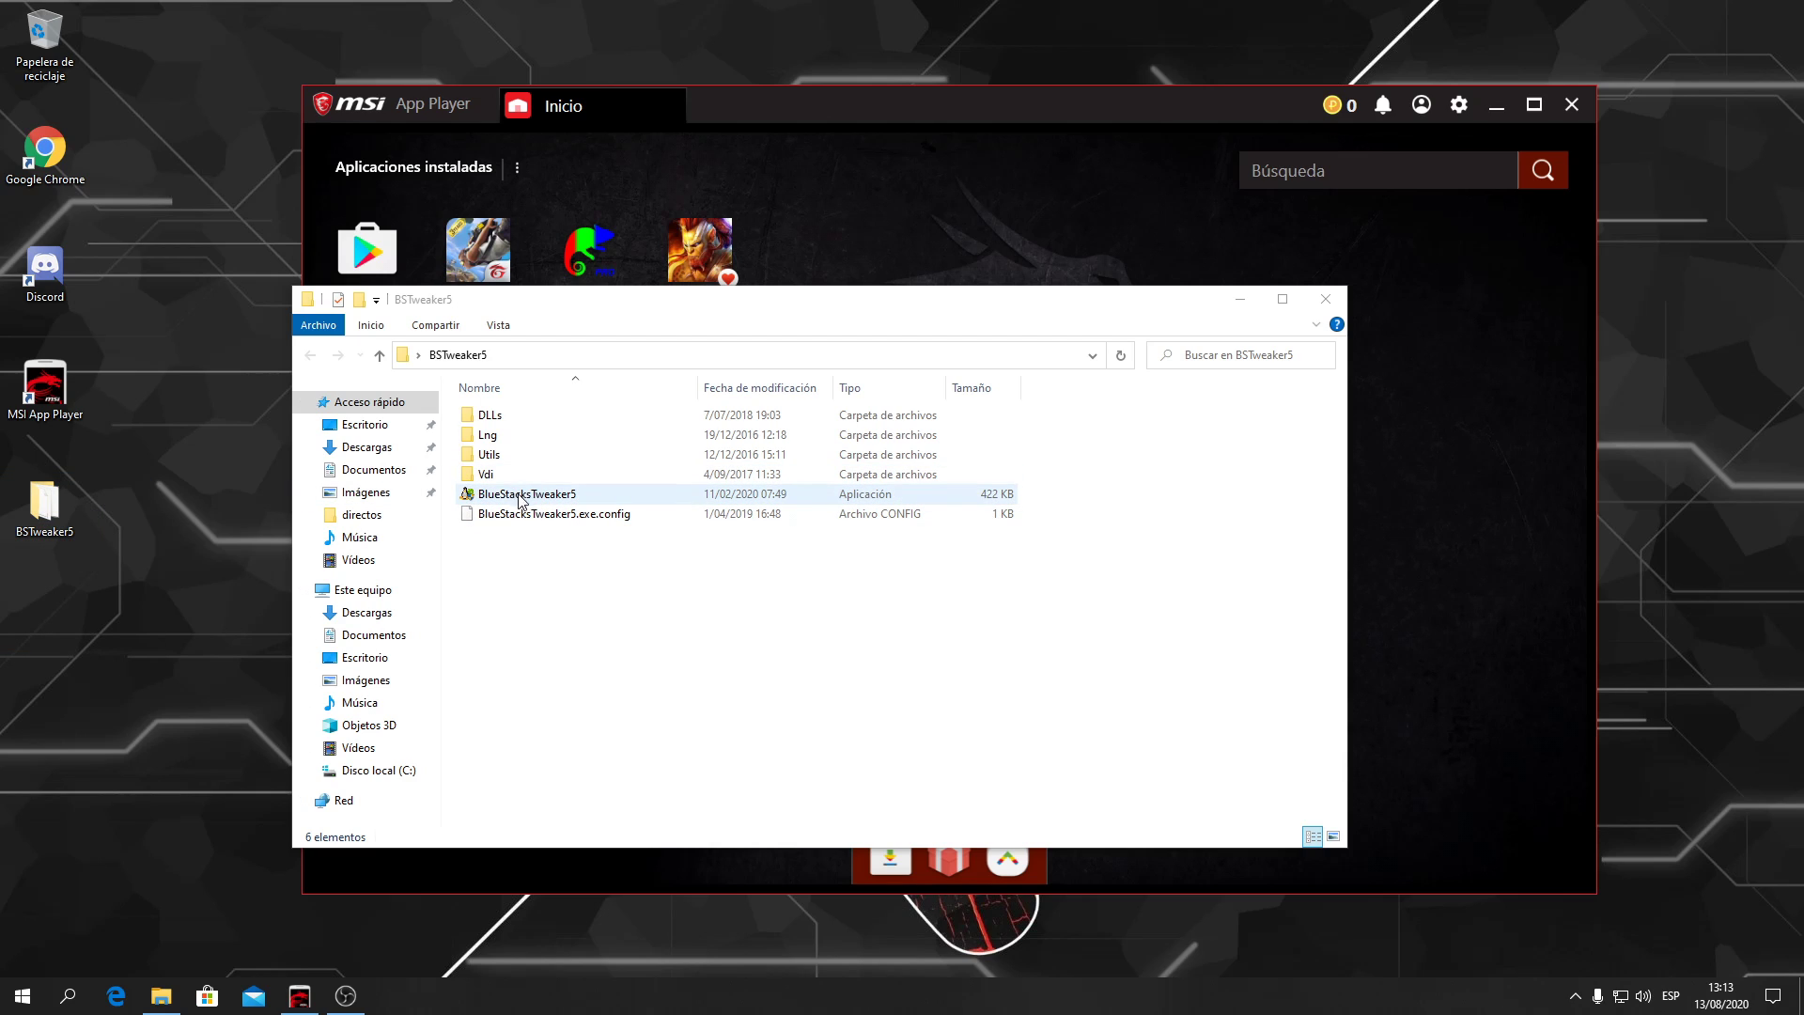
pyautogui.doubleClick(579, 498)
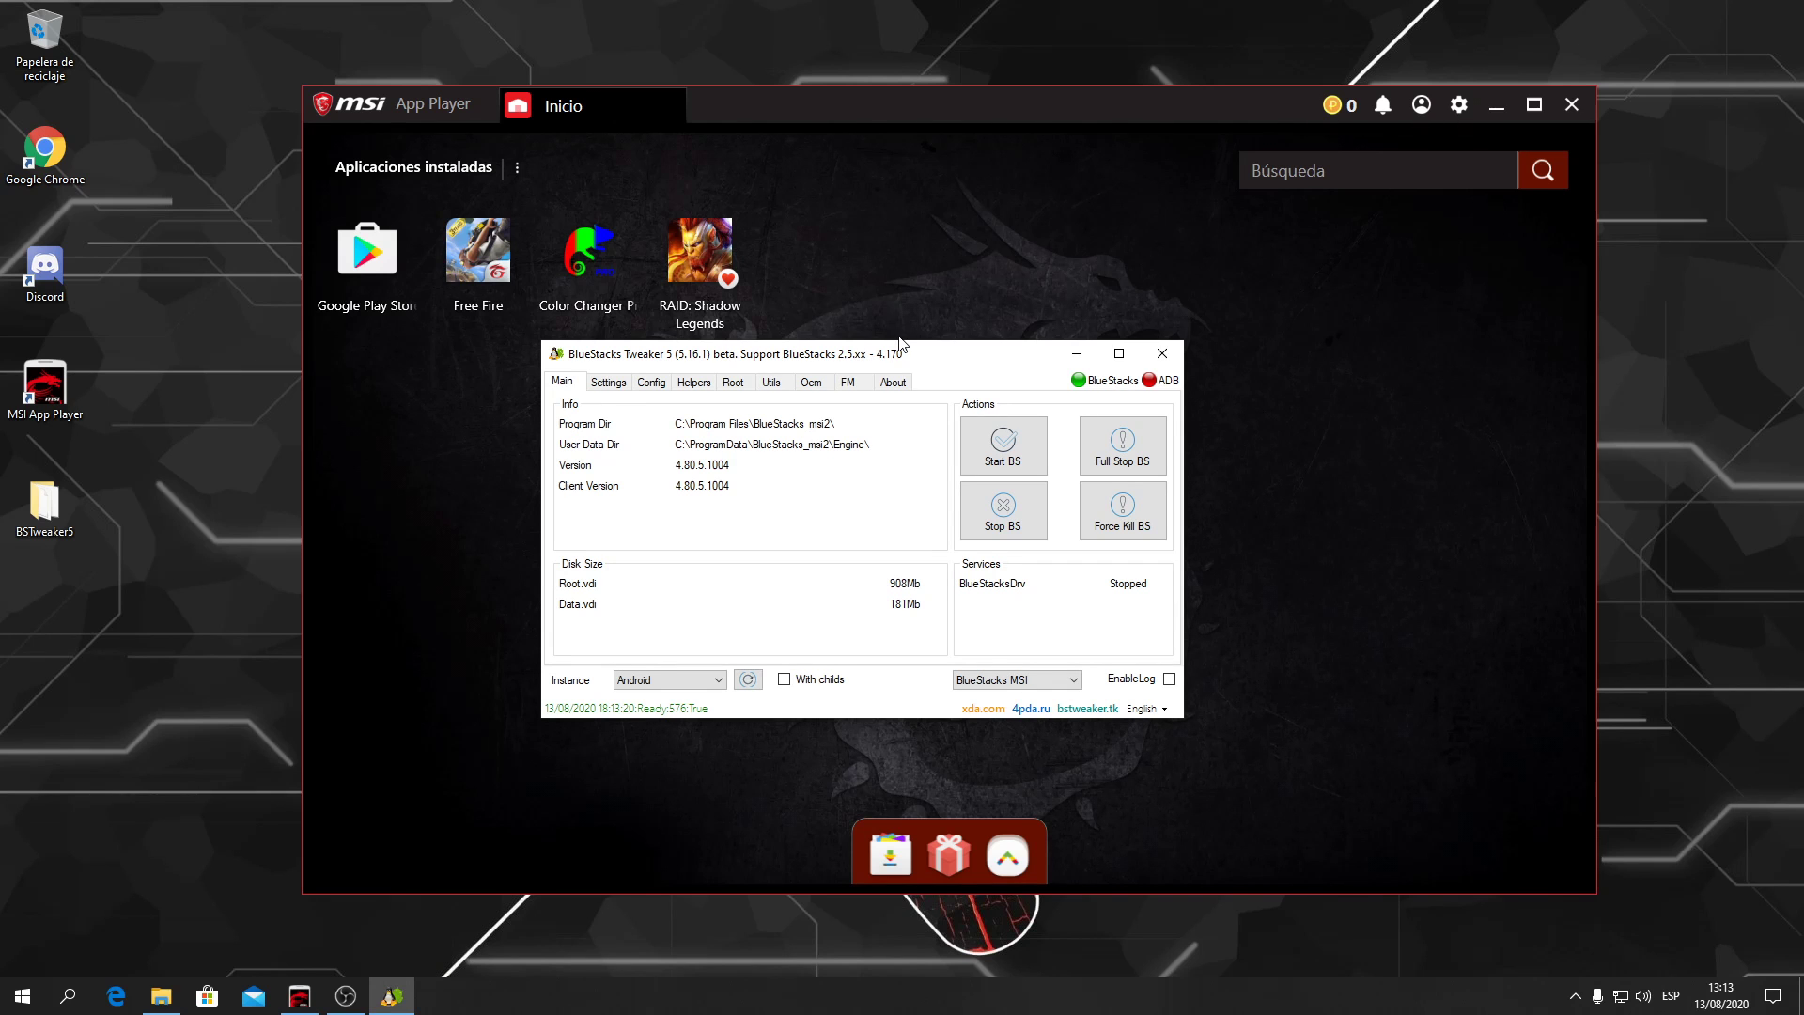
pyautogui.moveTo(911, 357); pyautogui.dragTo(805, 384)
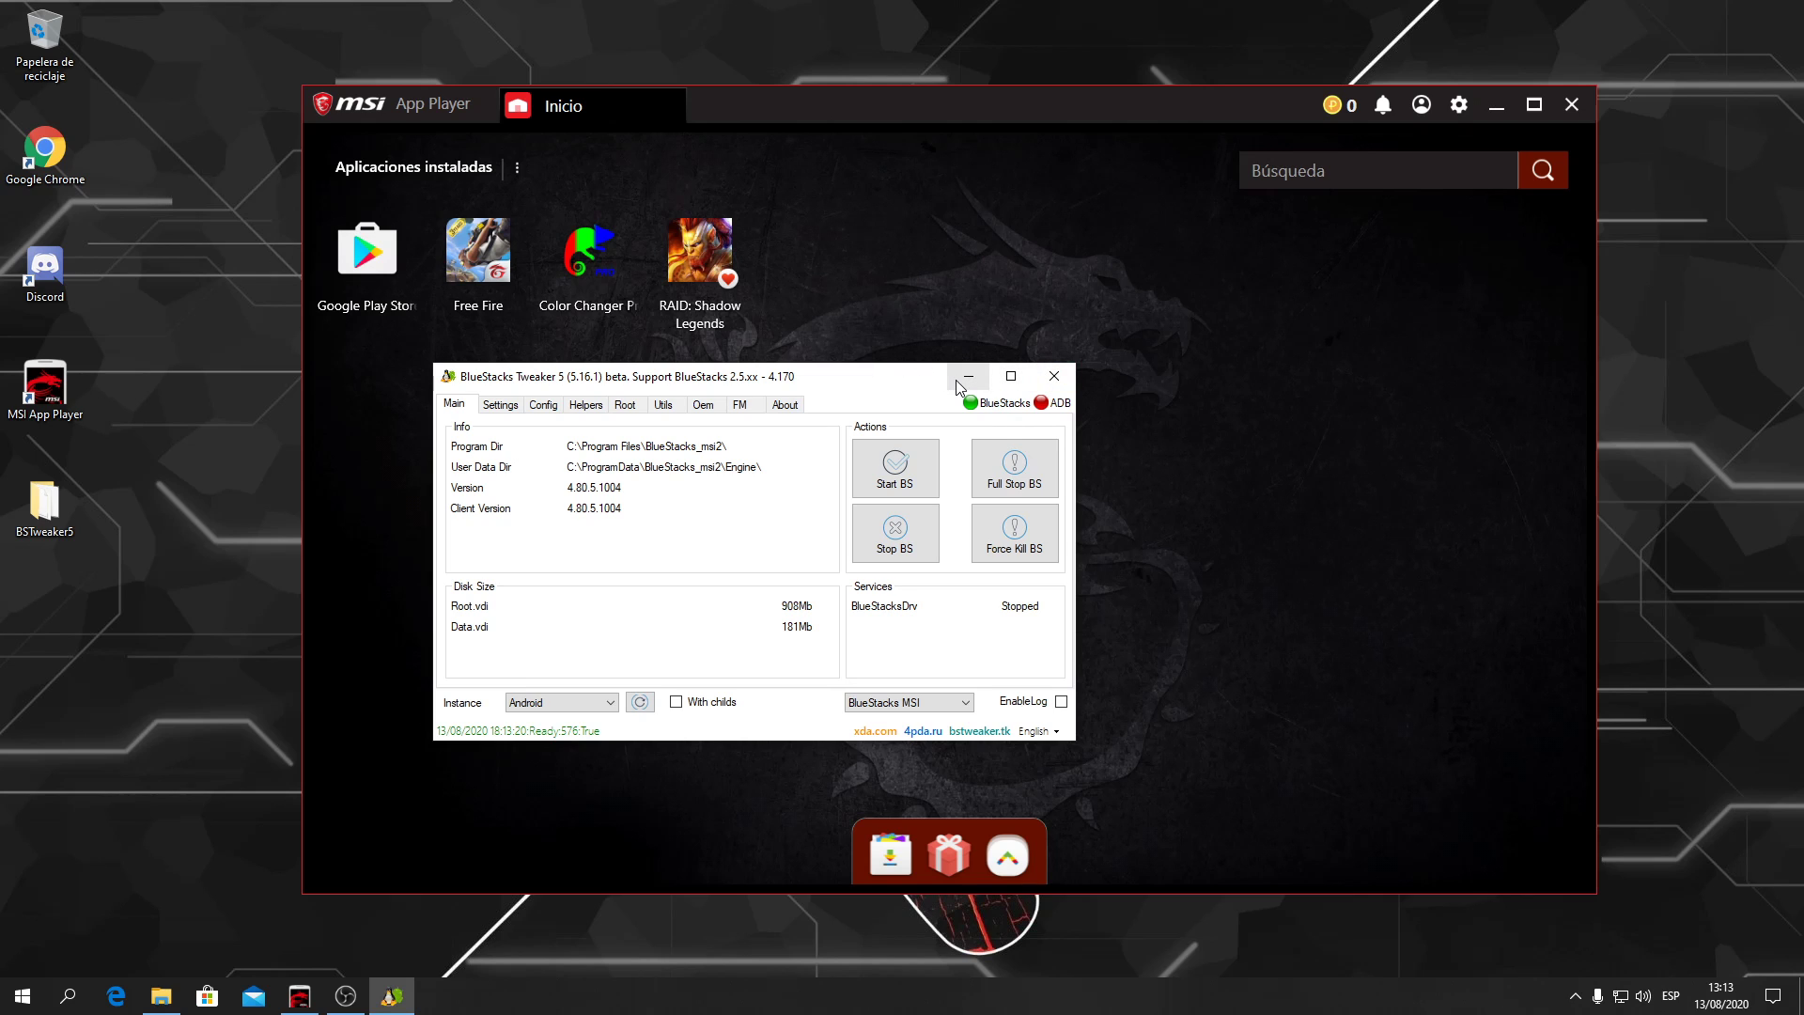
# - Arrange the tweaker and MSI App Player windows, and force kill the running BlueStacks processes
pyautogui.moveTo(830, 379); pyautogui.dragTo(798, 523)
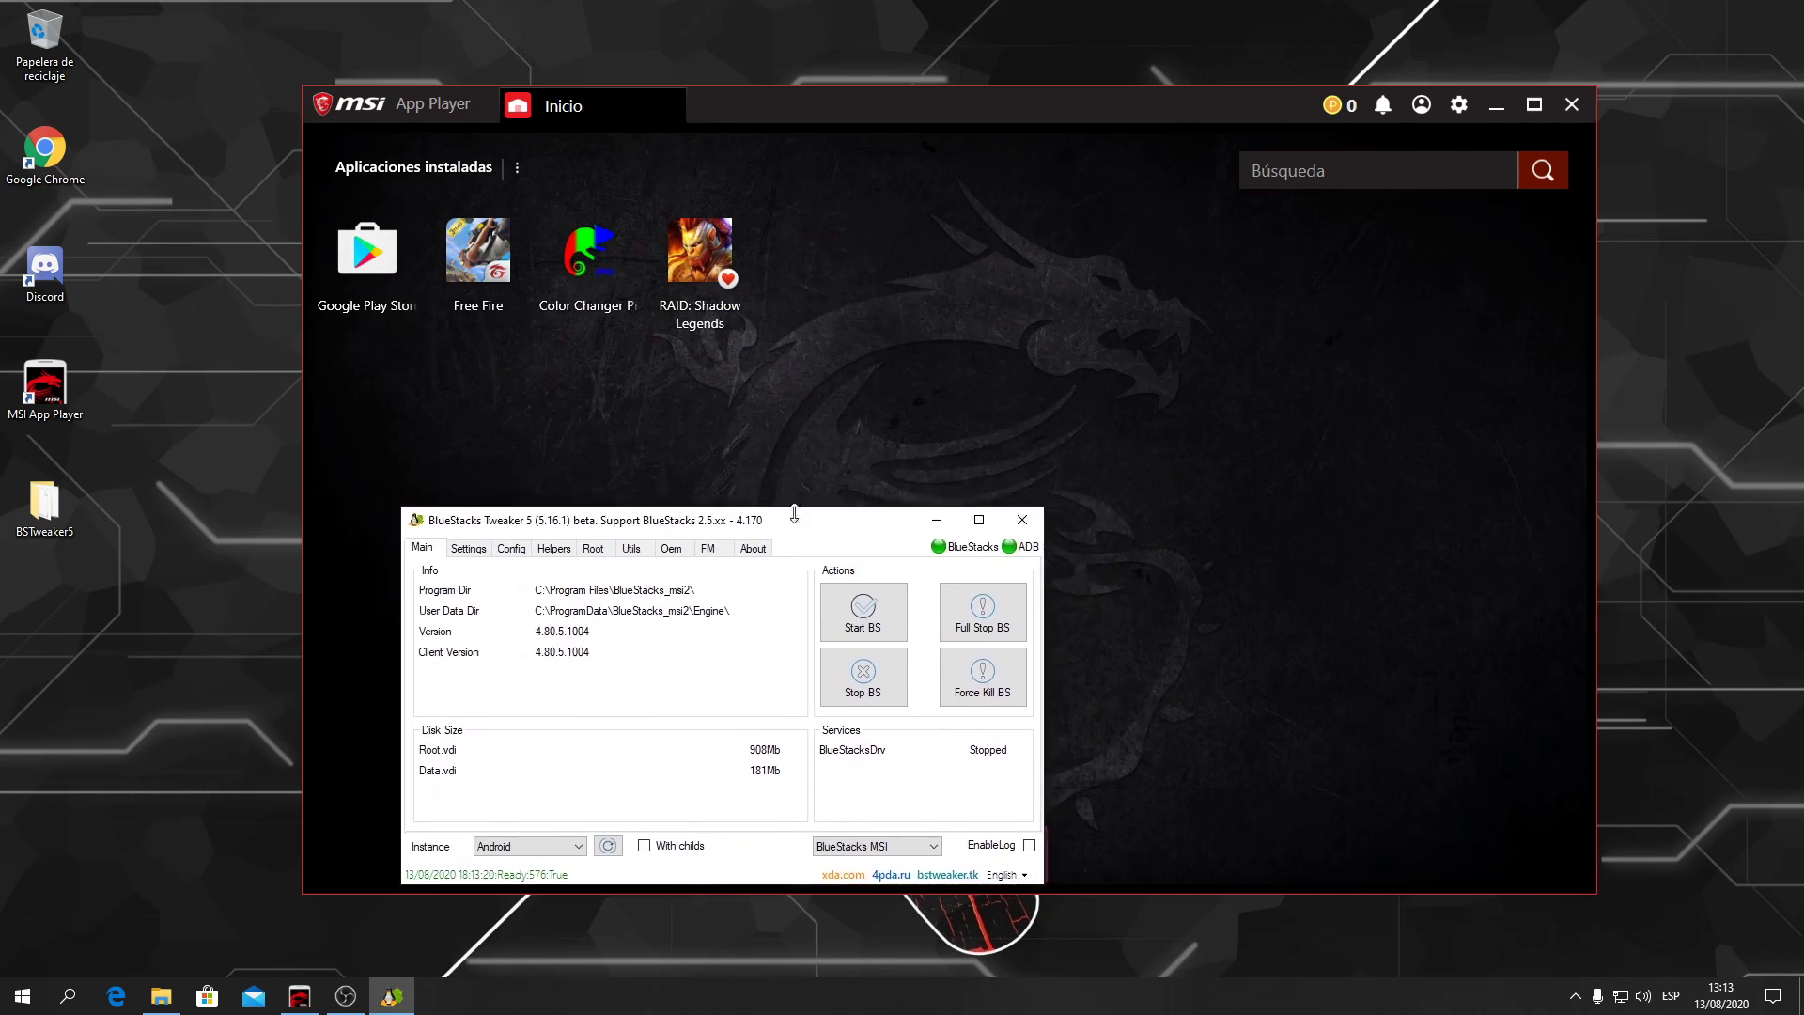
pyautogui.moveTo(899, 100); pyautogui.dragTo(872, 60)
pyautogui.click(392, 995)
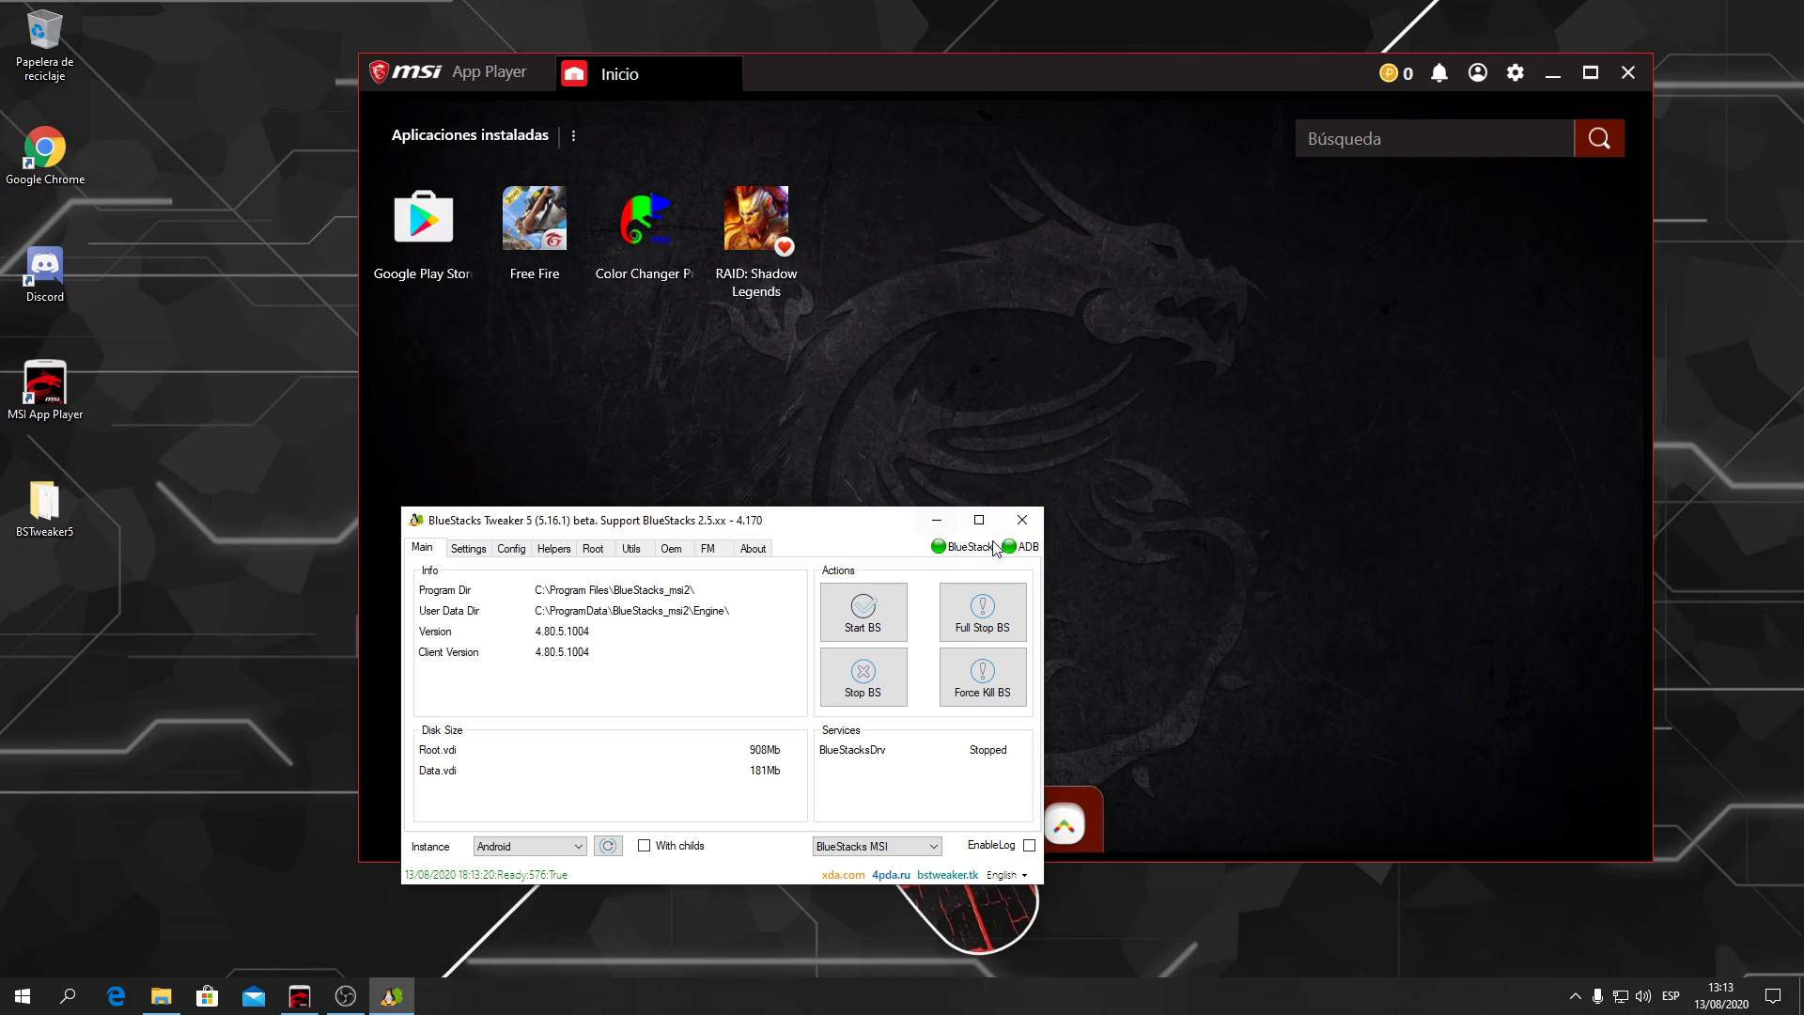
pyautogui.moveTo(863, 530); pyautogui.dragTo(859, 472)
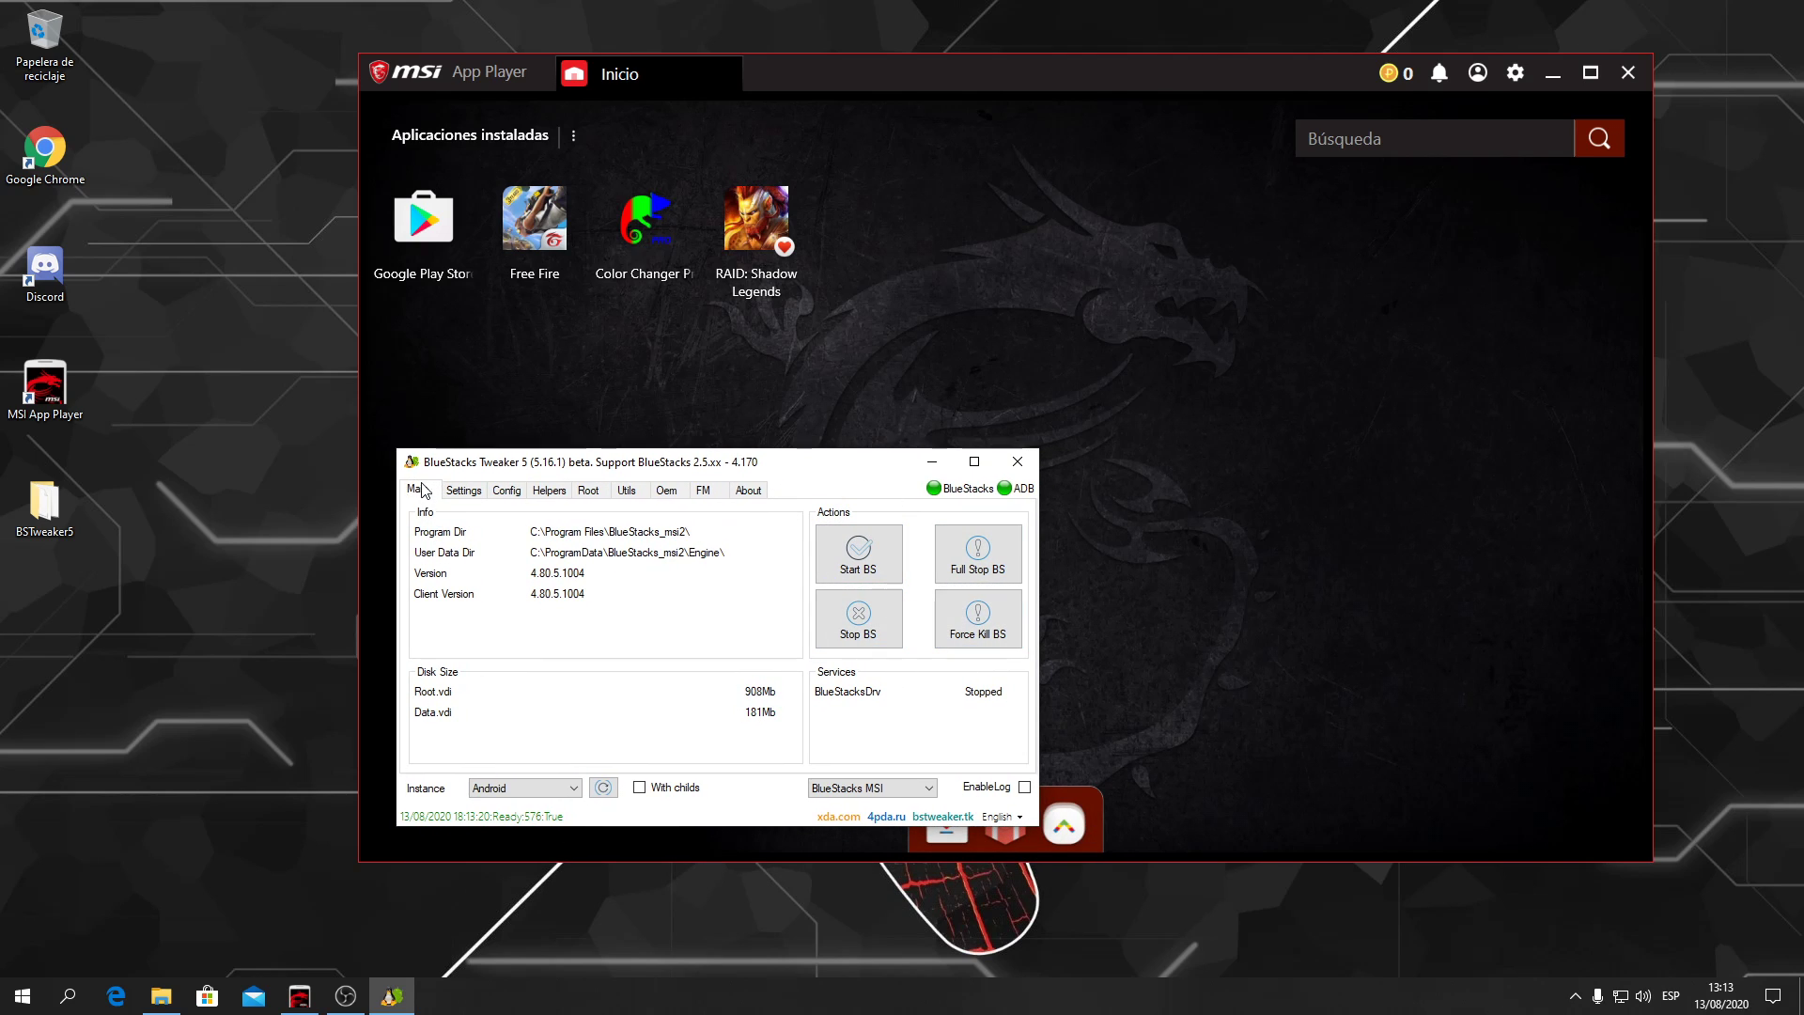
pyautogui.click(994, 622)
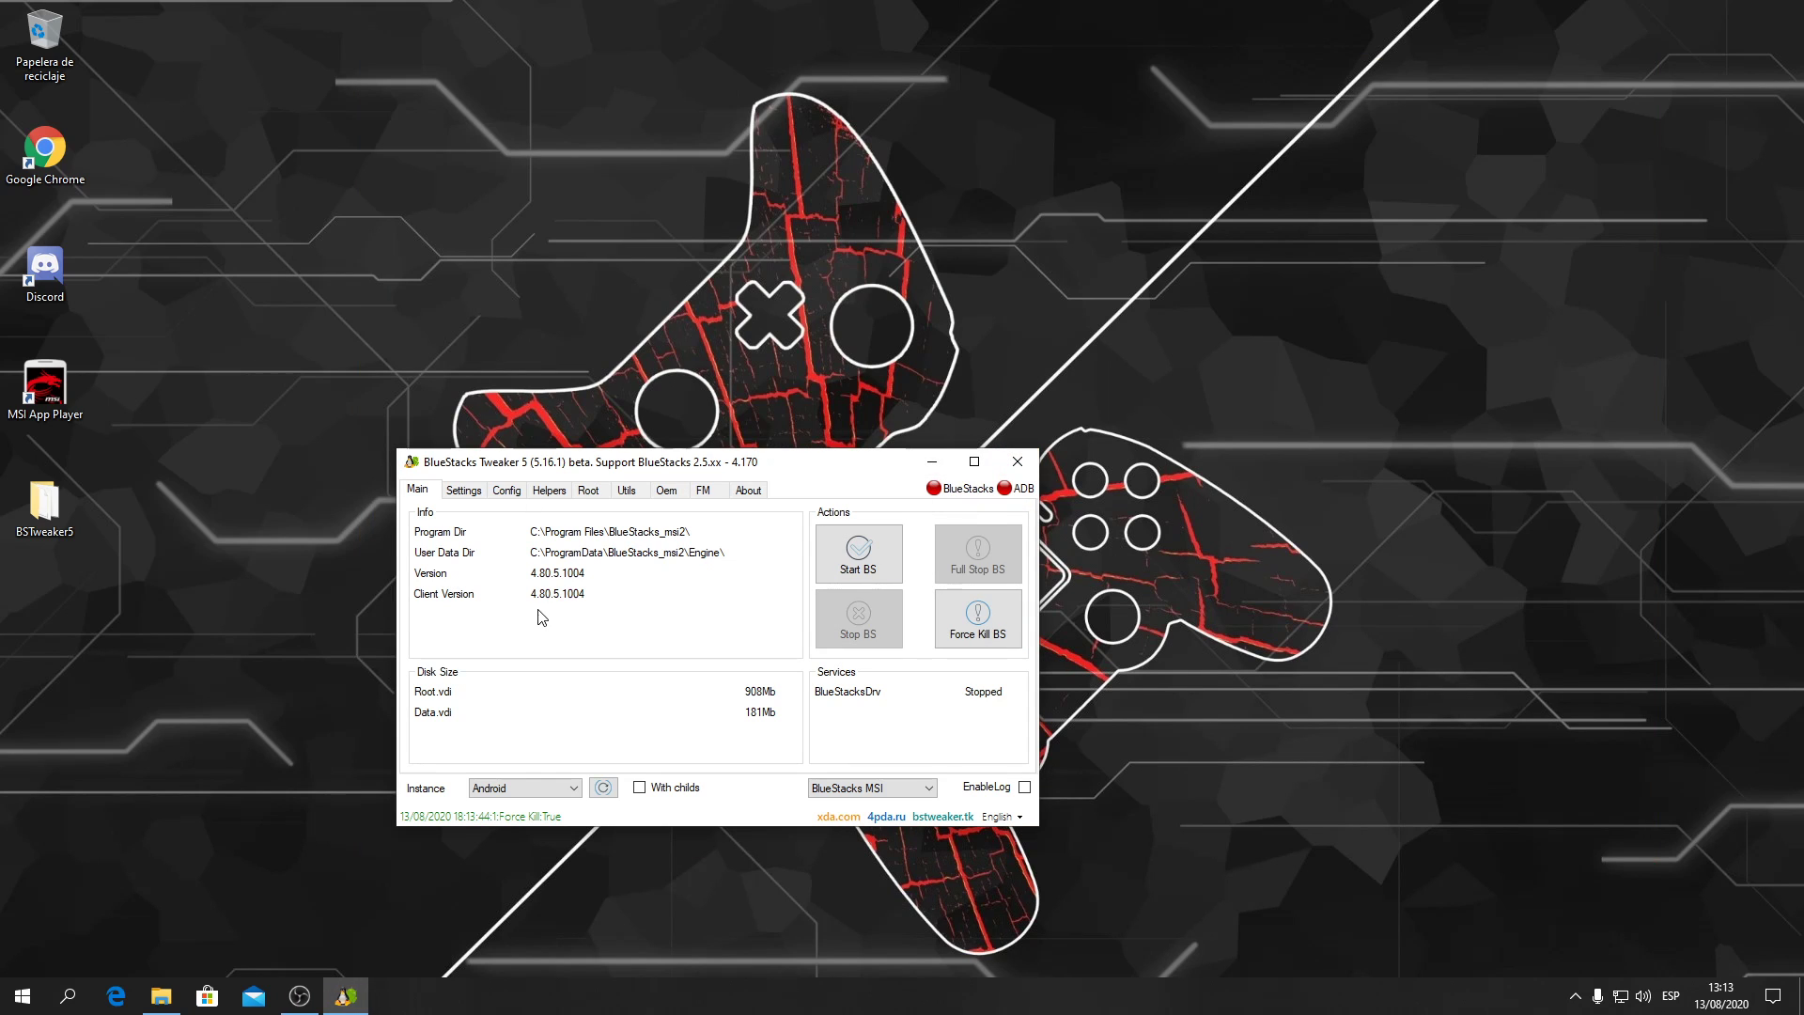
# - Examine the tweaker's Root options for locking and patching while BlueStacks is stopped
pyautogui.click(588, 491)
pyautogui.moveTo(677, 467); pyautogui.dragTo(762, 371)
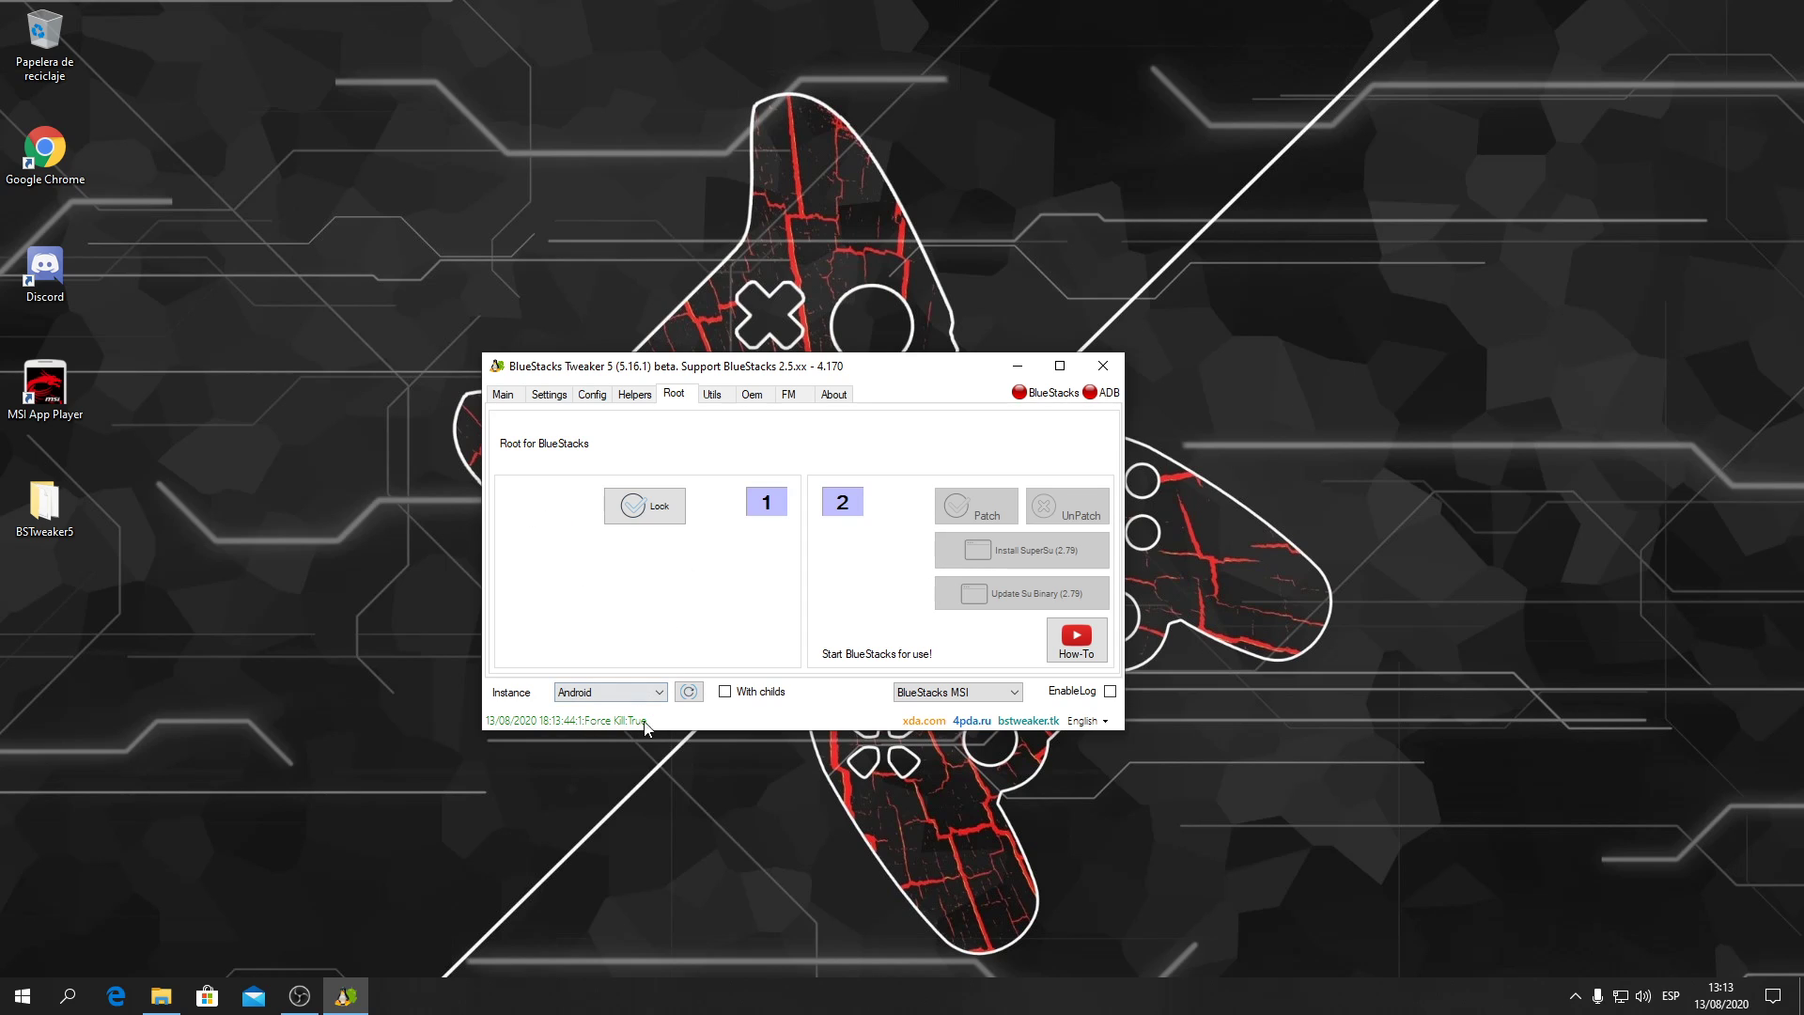
pyautogui.moveTo(753, 374); pyautogui.dragTo(700, 433)
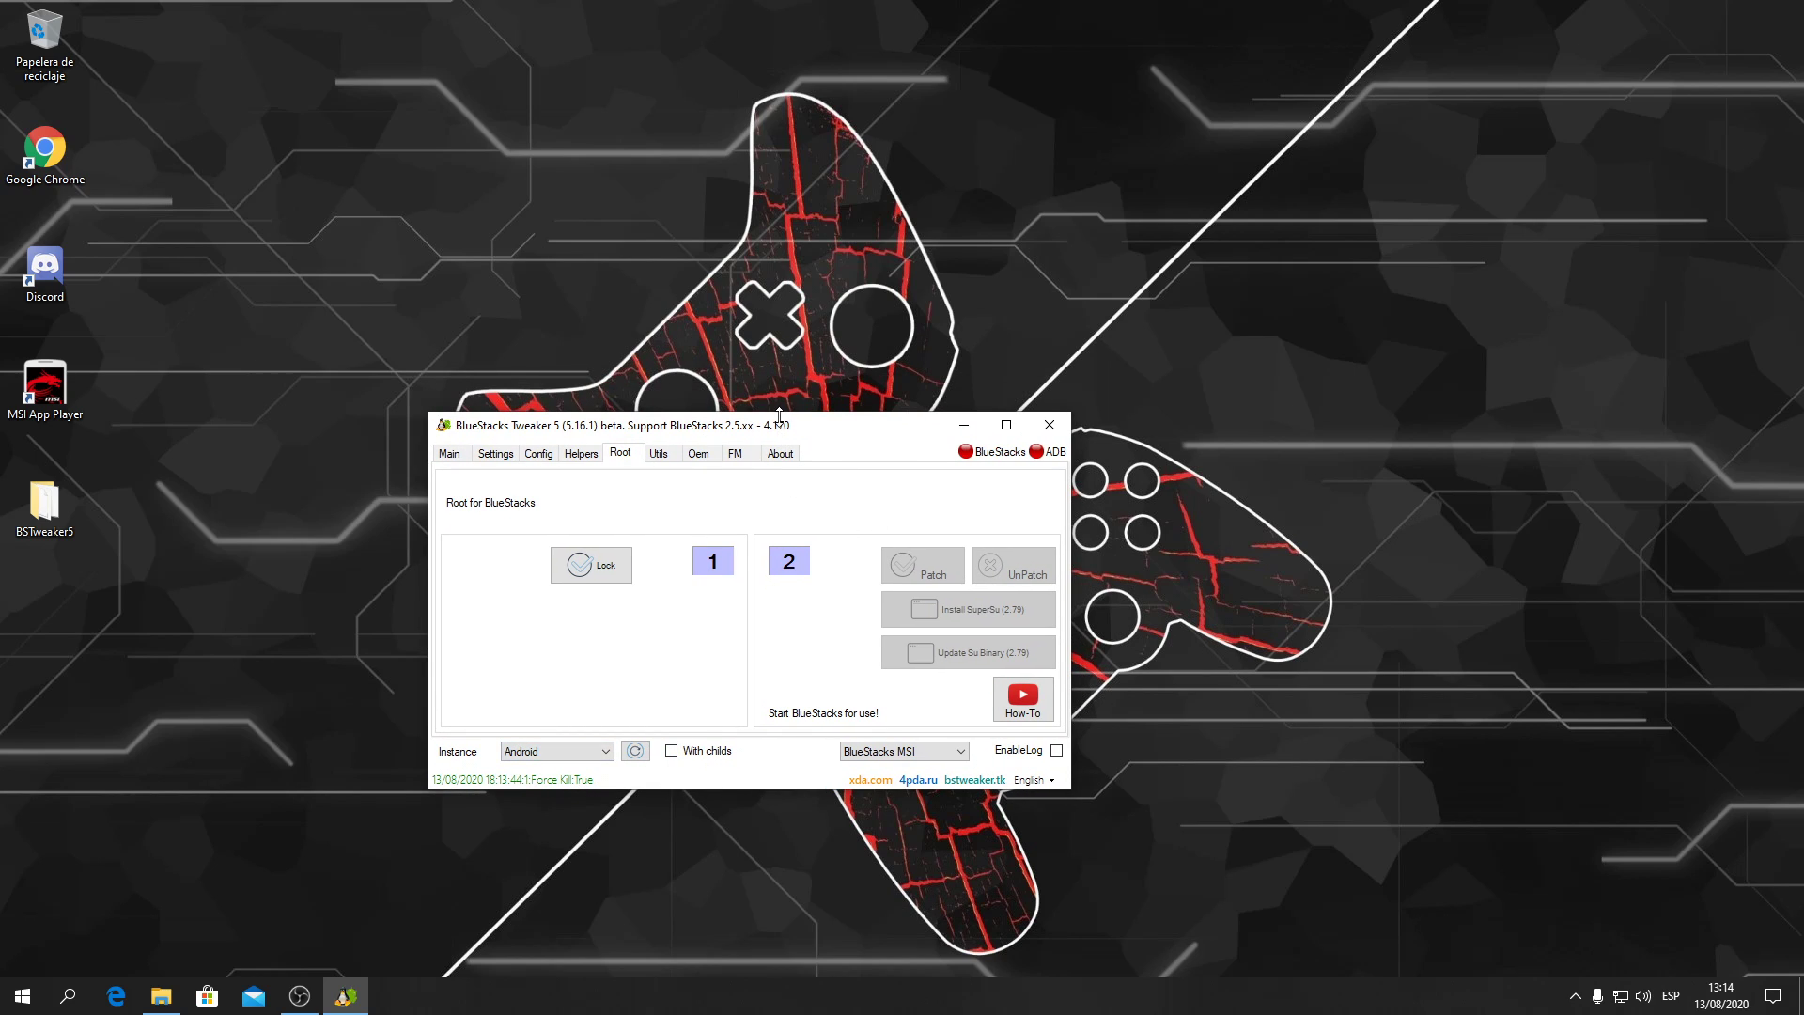
pyautogui.moveTo(770, 434); pyautogui.dragTo(863, 354)
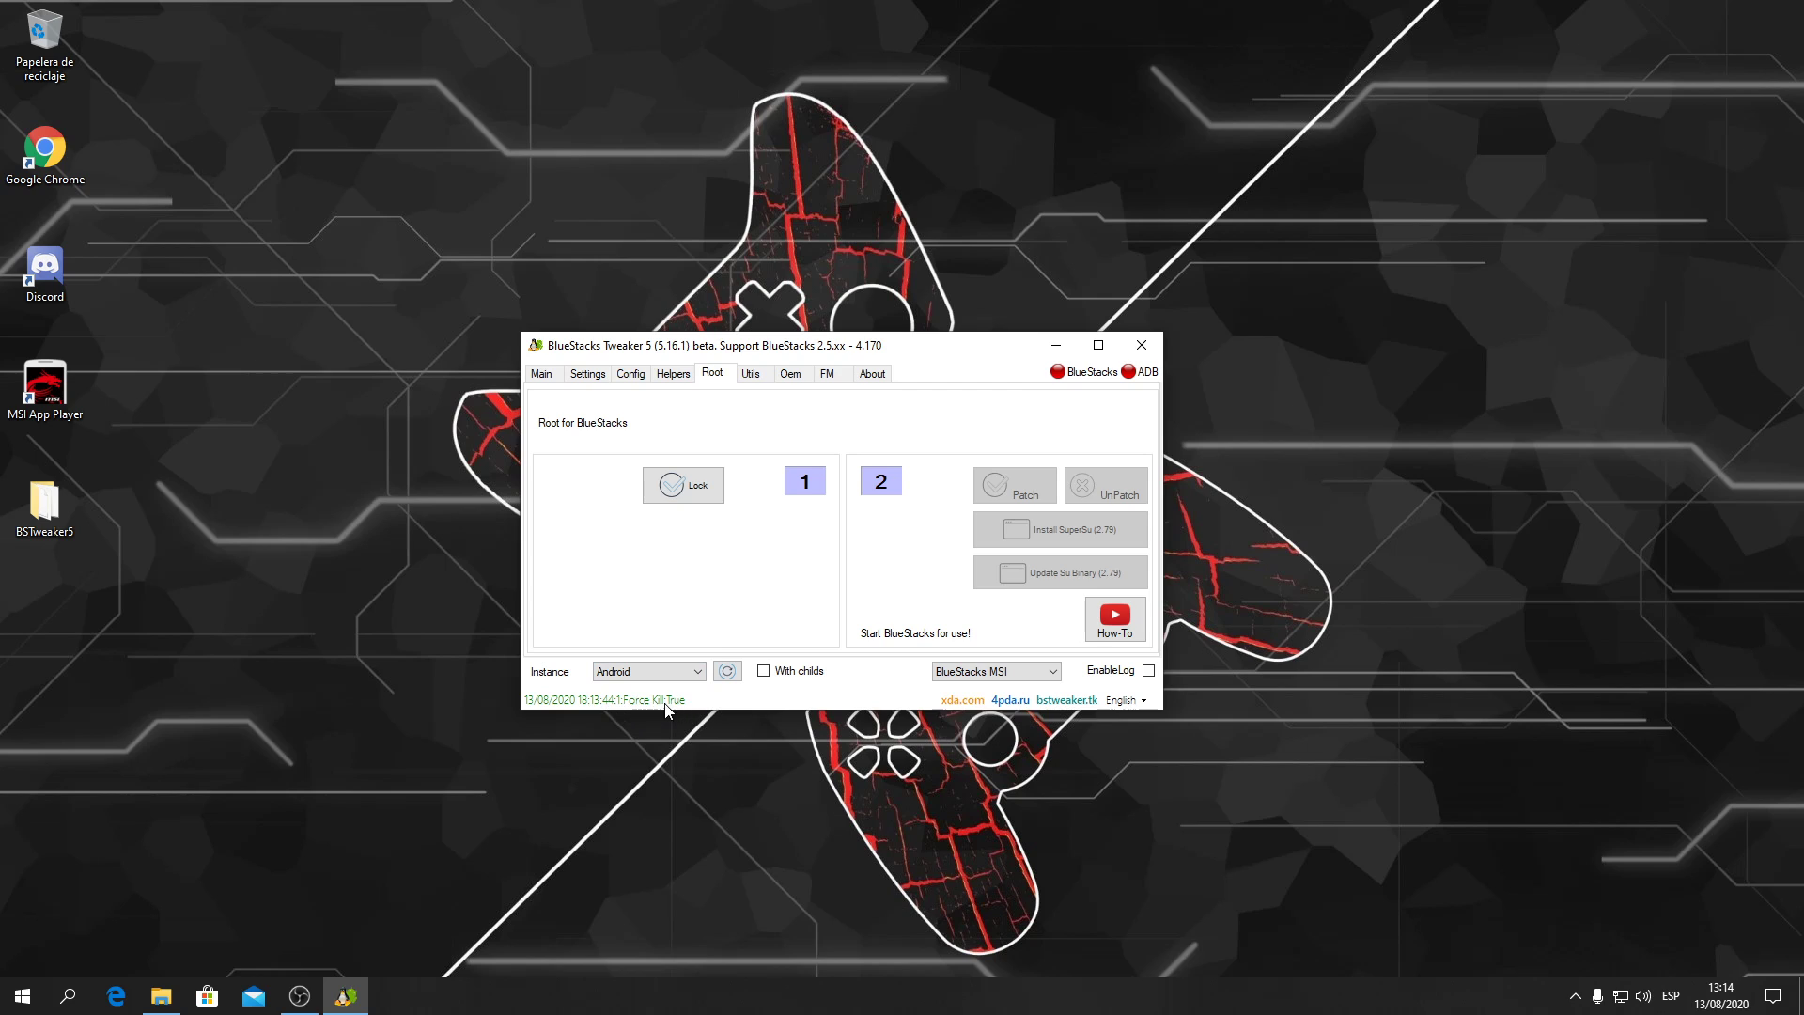
pyautogui.moveTo(801, 365); pyautogui.dragTo(806, 459)
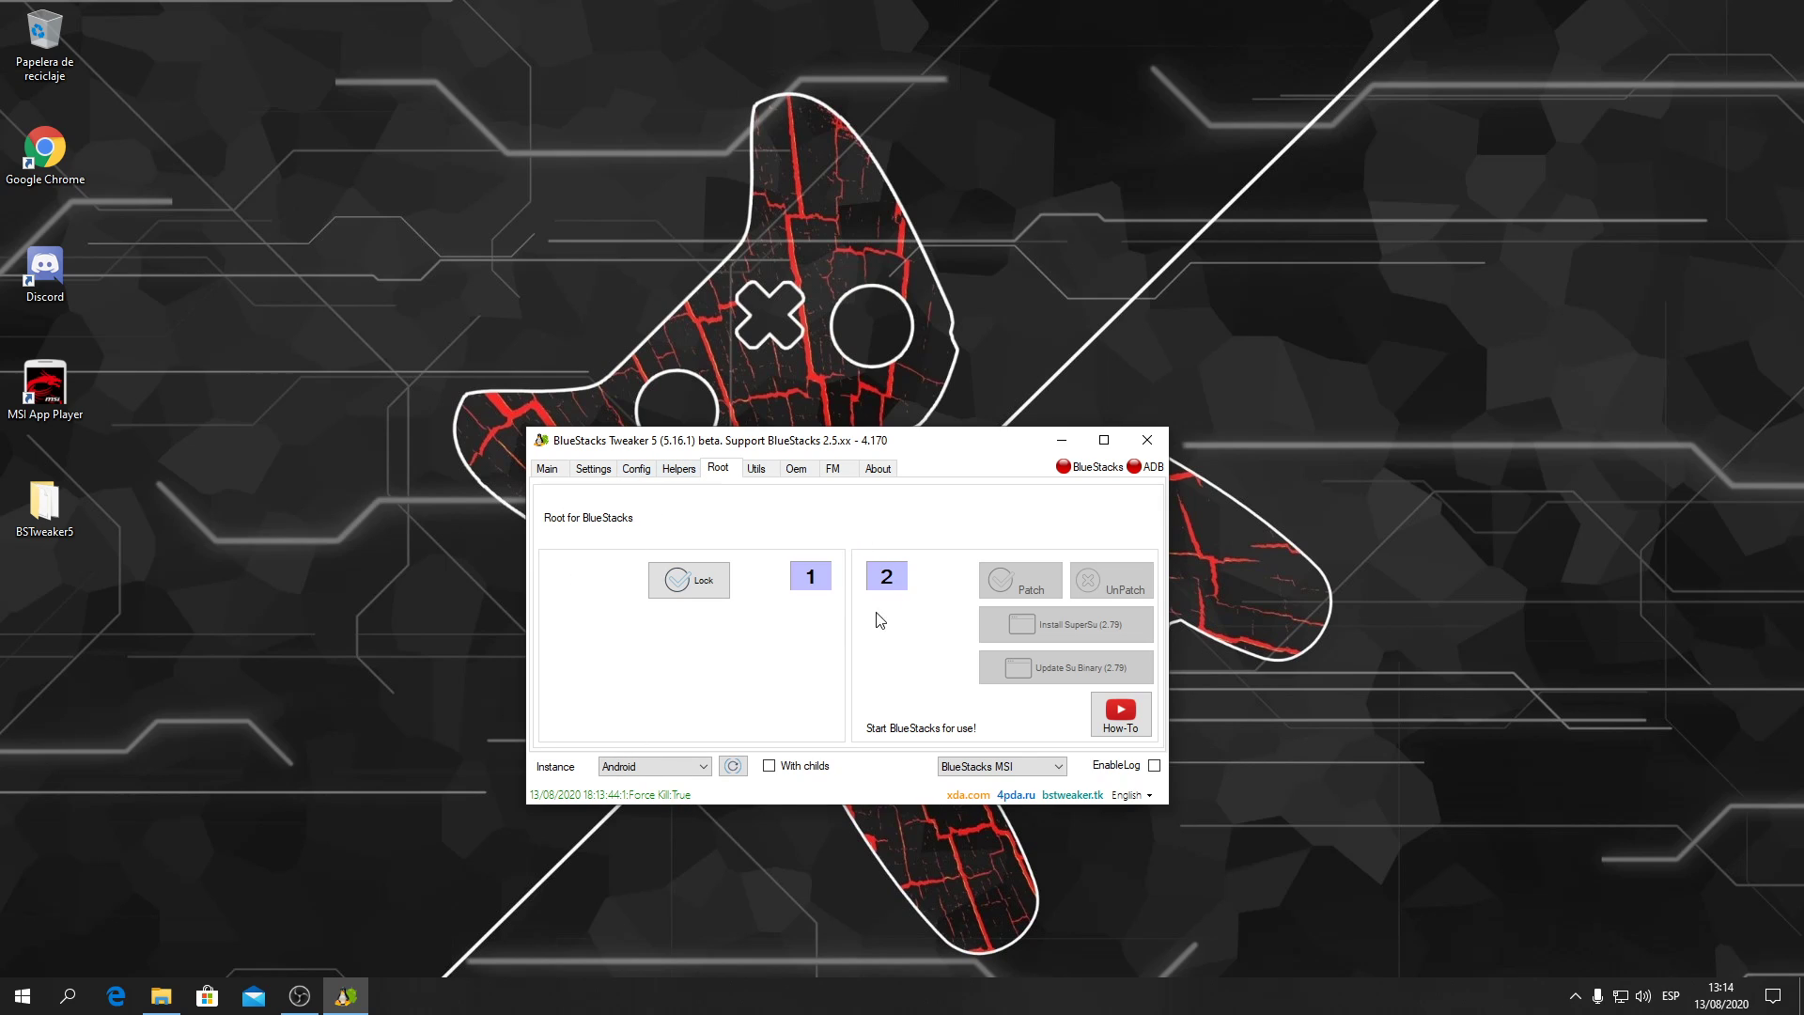
# - Start BlueStacks again from the tweaker's main actions and place the tweaker window over the emulator
pyautogui.click(547, 469)
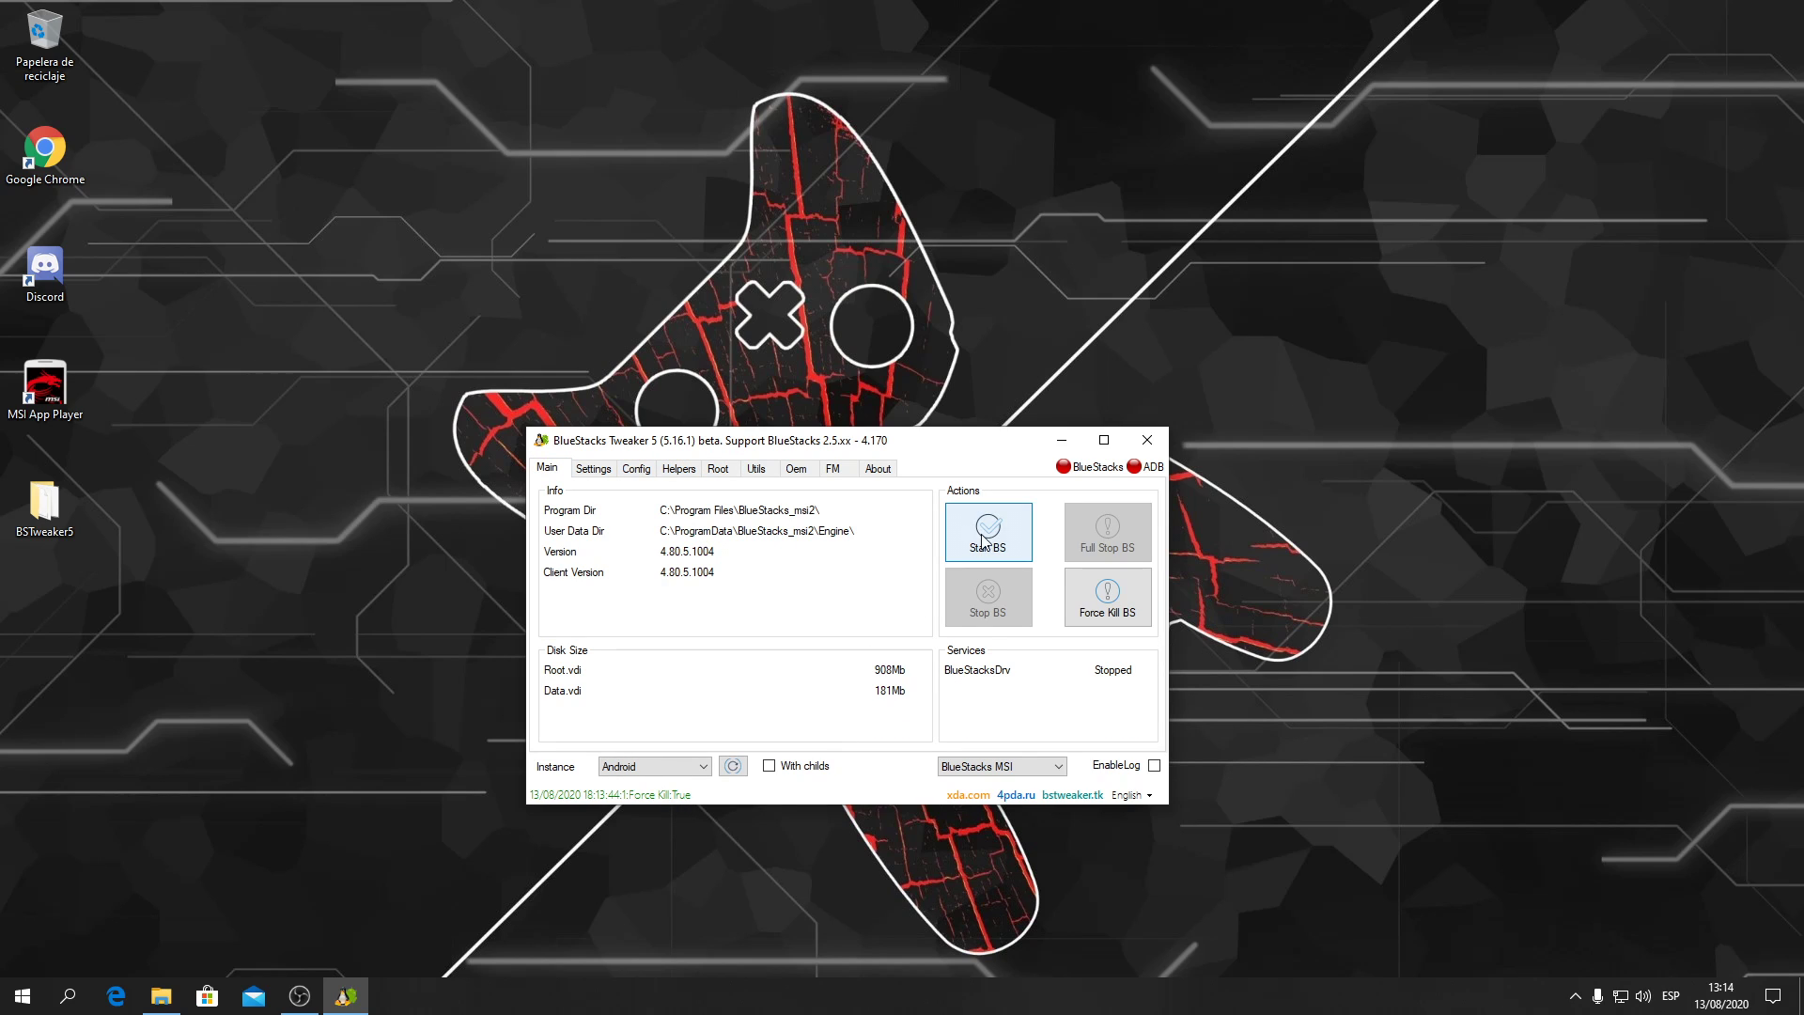
pyautogui.moveTo(954, 445); pyautogui.dragTo(919, 465)
pyautogui.click(966, 575)
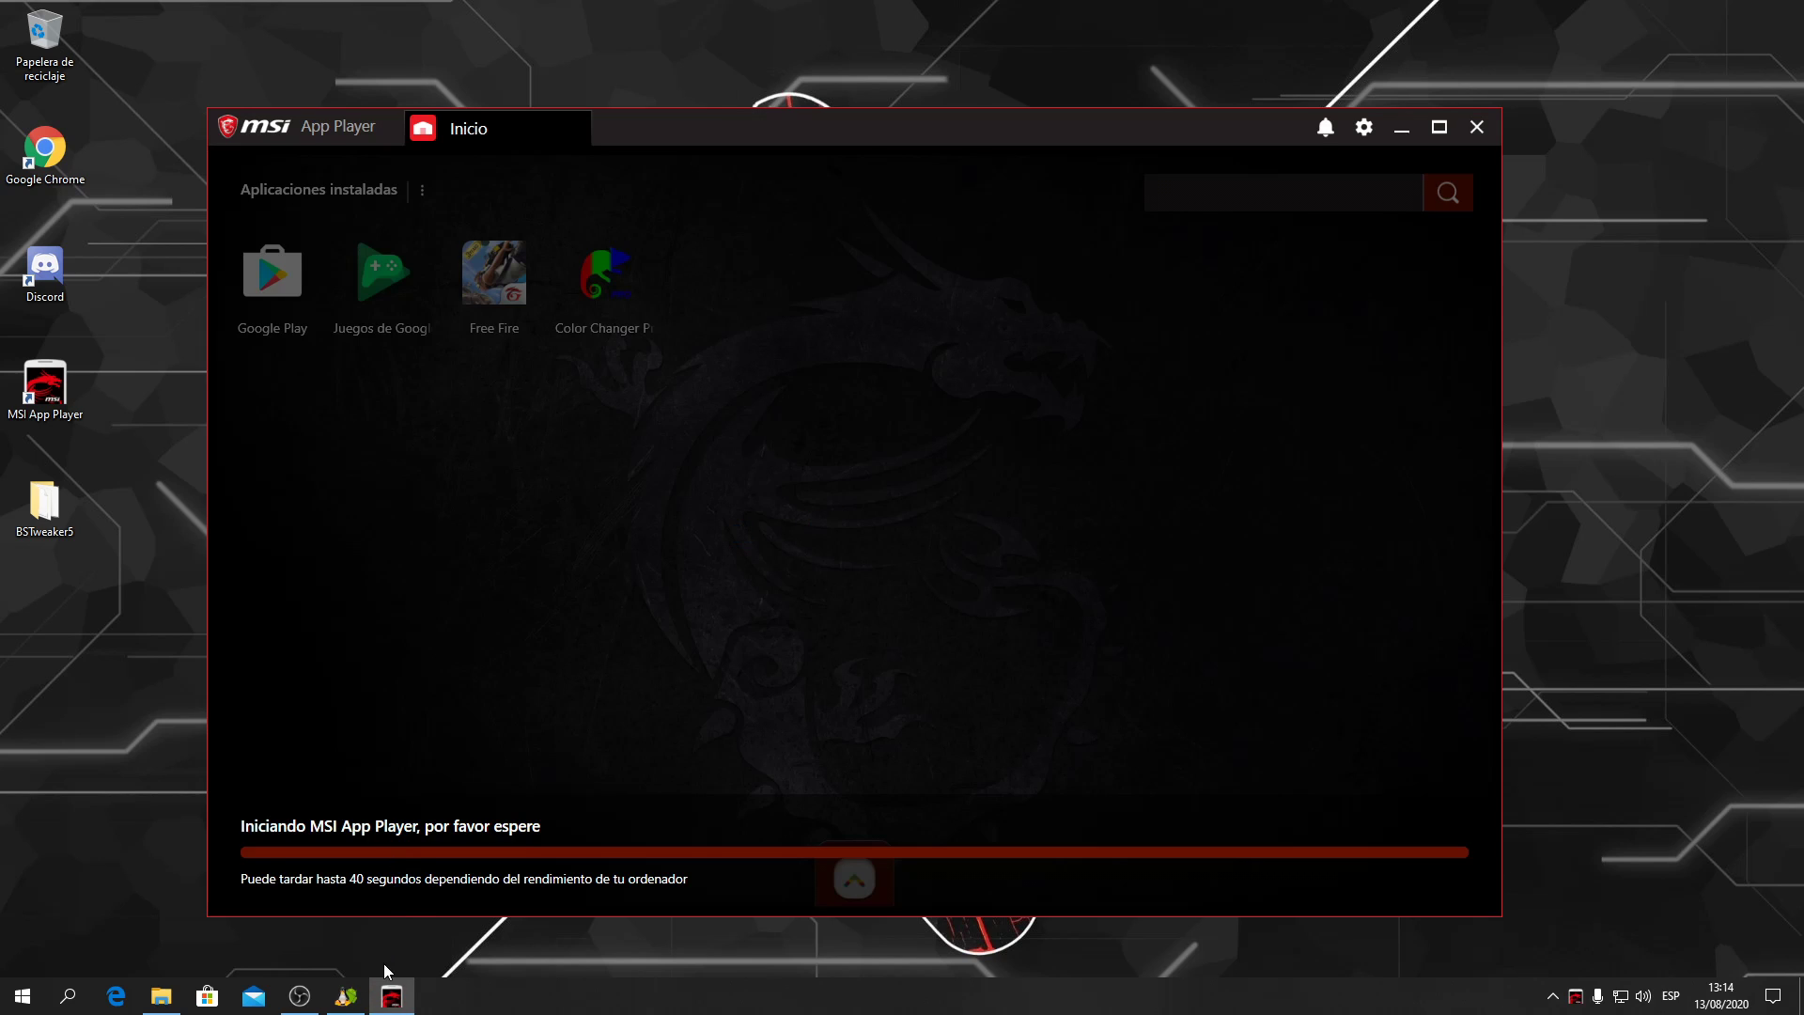
pyautogui.click(345, 996)
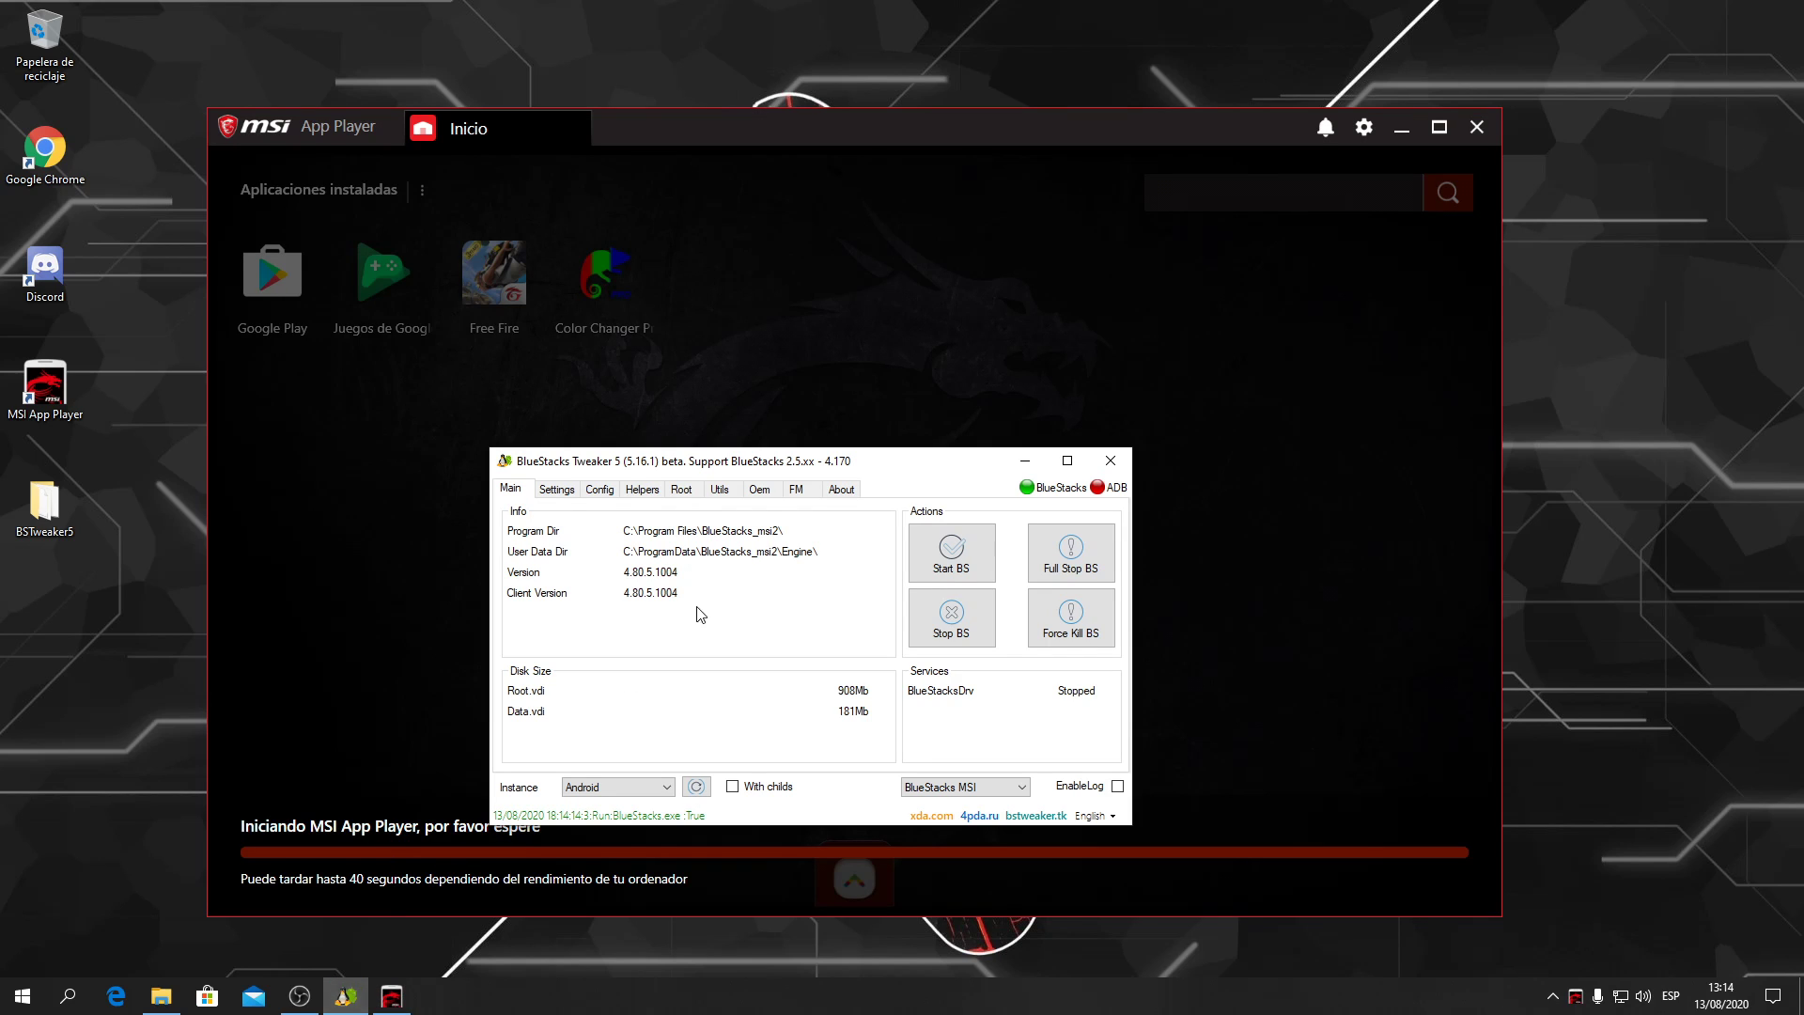
pyautogui.moveTo(894, 466); pyautogui.dragTo(744, 469)
pyautogui.moveTo(557, 469); pyautogui.dragTo(726, 502)
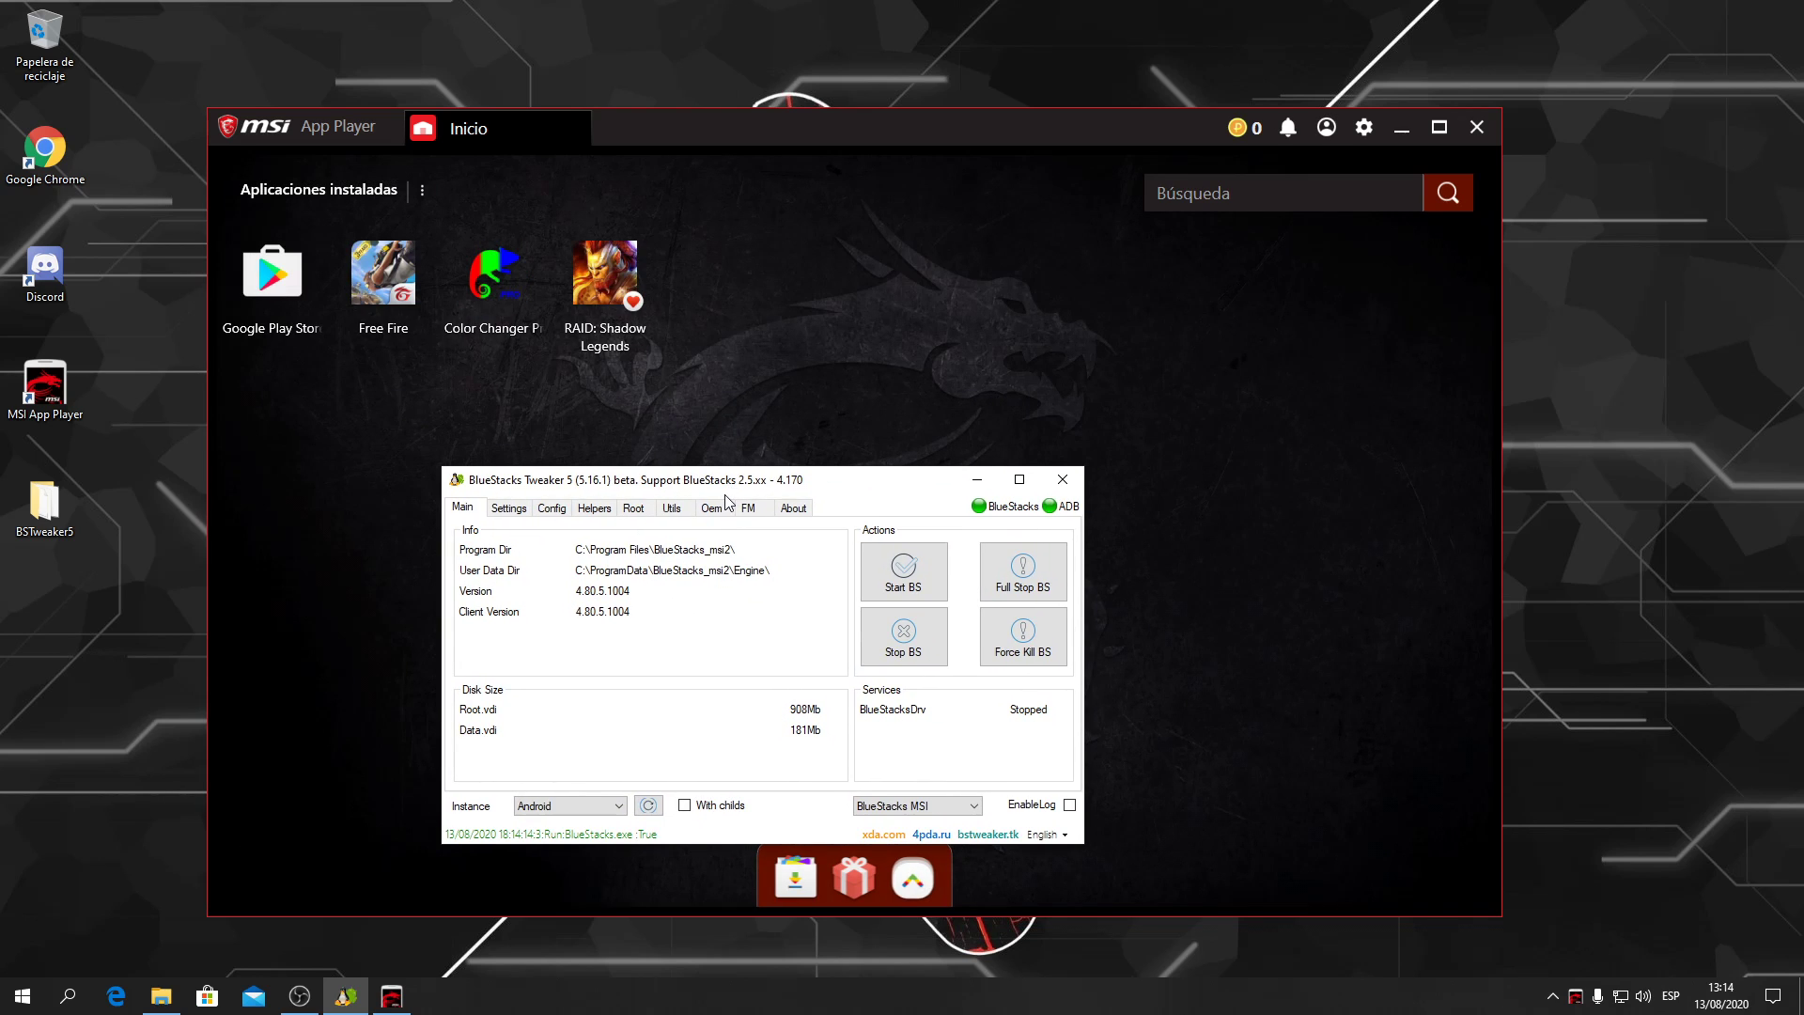
pyautogui.moveTo(725, 495); pyautogui.dragTo(684, 336)
# - Switch to Google Chrome and examine the BSTweaker 5 and 6 downloads and their supported BlueStacks versions on bstweaker.tk
pyautogui.doubleClick(66, 188)
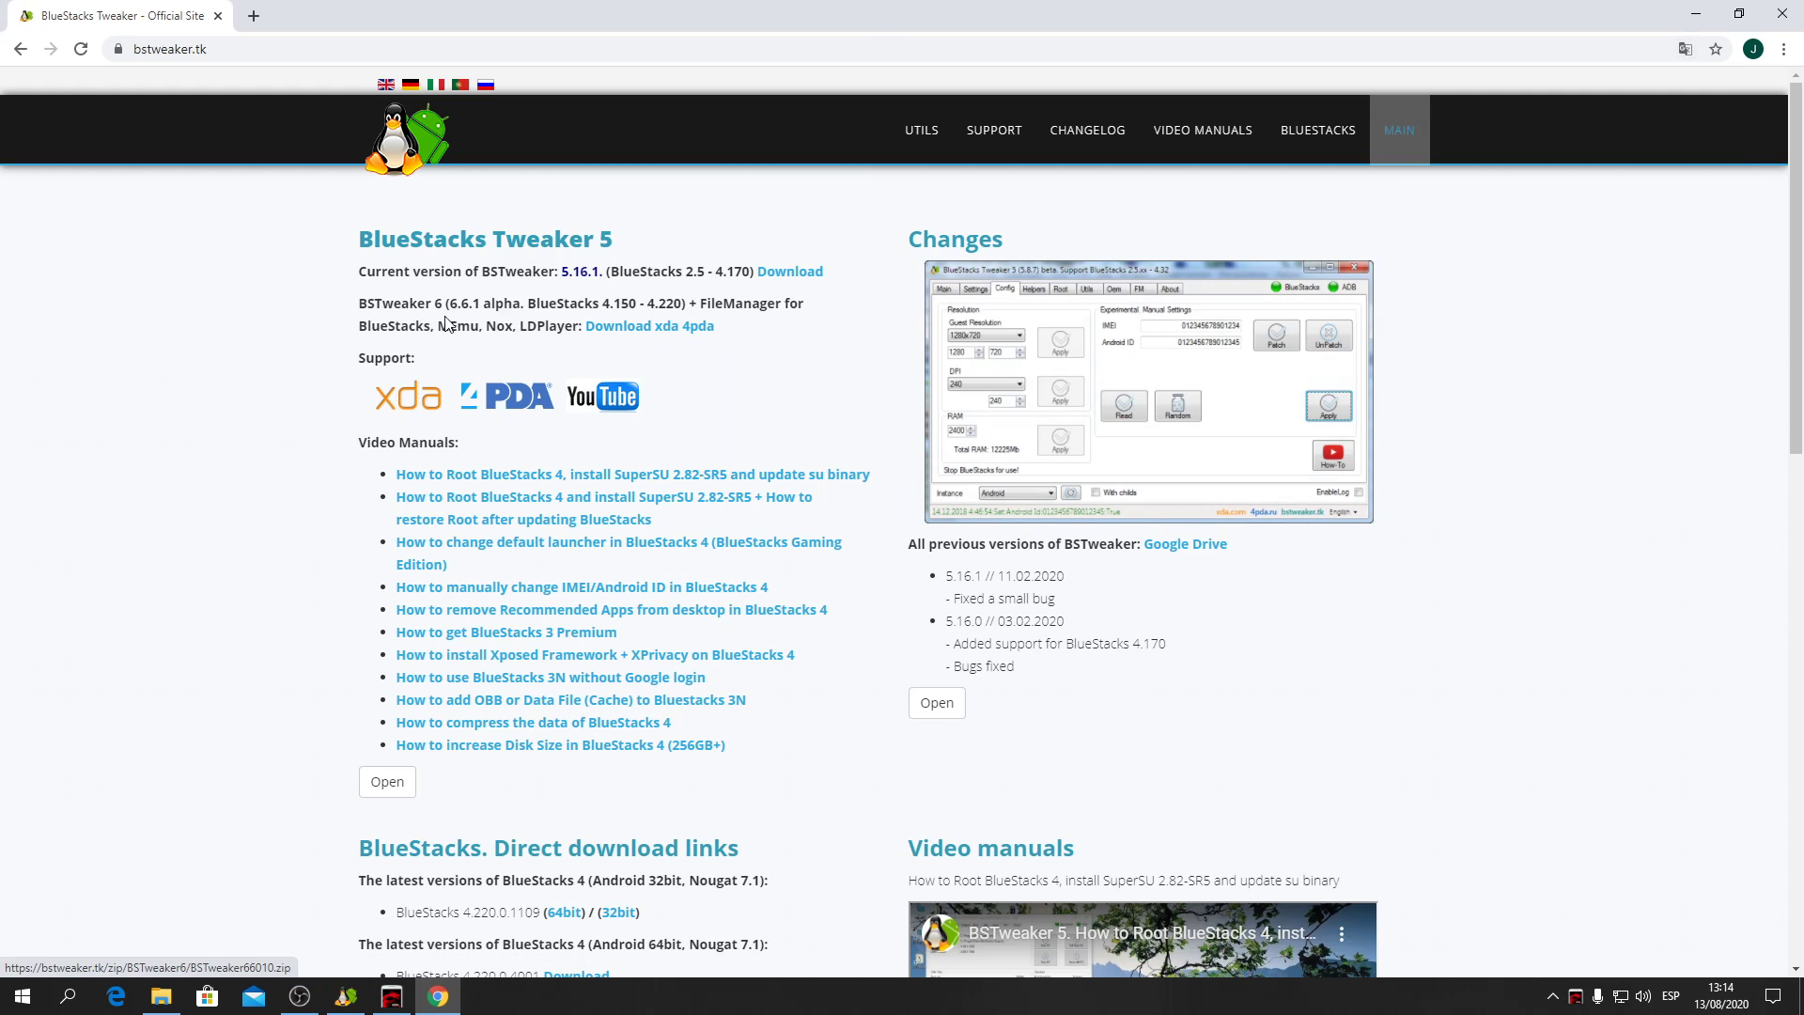
pyautogui.moveTo(355, 304); pyautogui.dragTo(487, 304)
pyautogui.click(319, 299)
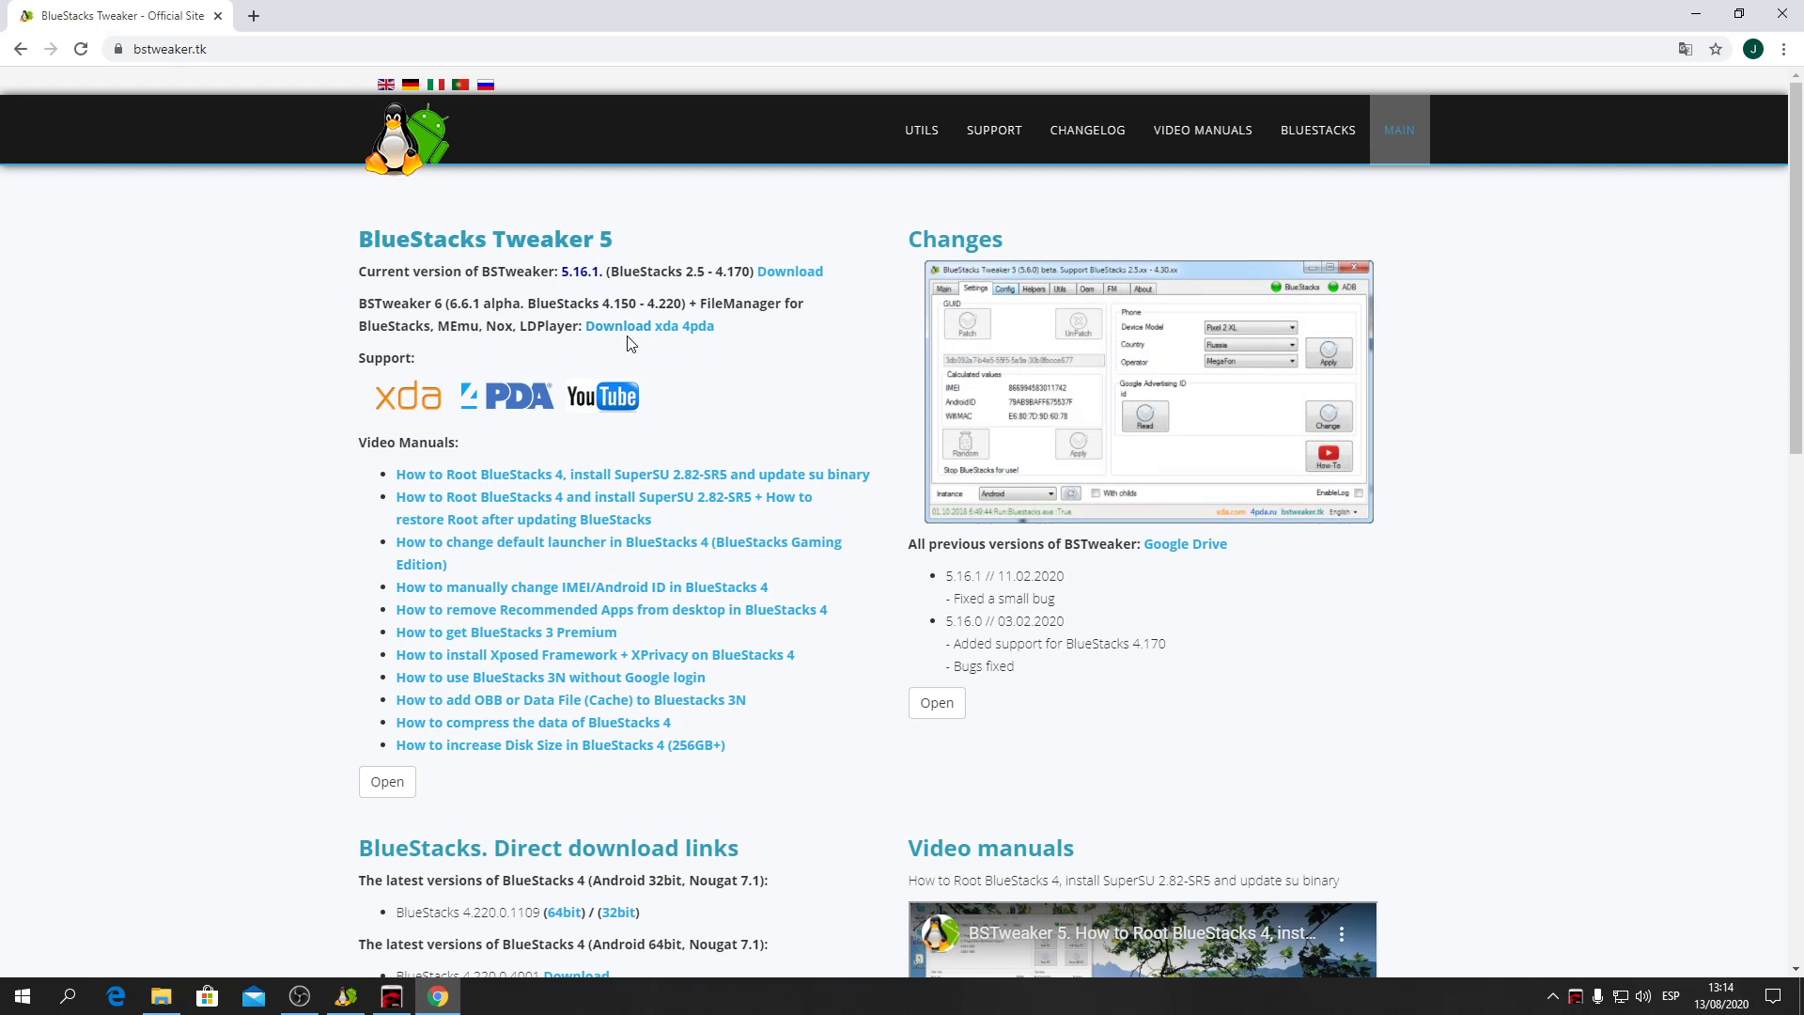
pyautogui.moveTo(687, 302); pyautogui.dragTo(556, 303)
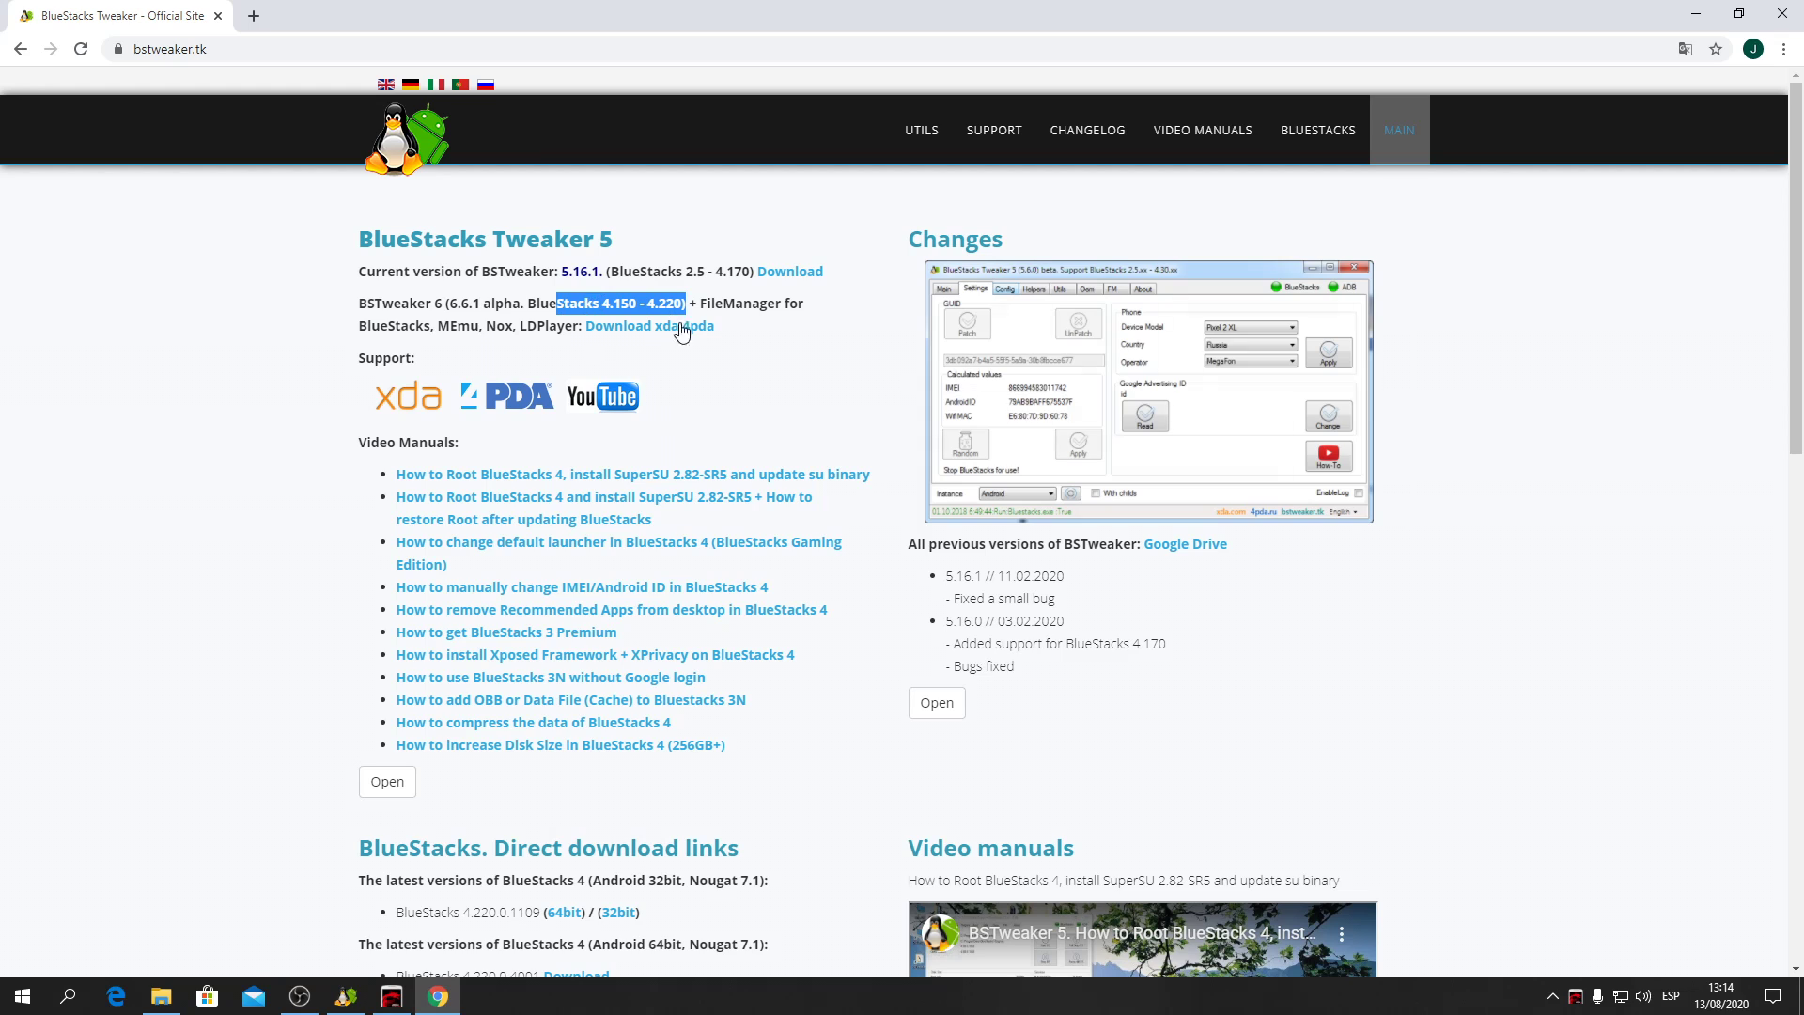
pyautogui.click(721, 287)
pyautogui.moveTo(719, 272); pyautogui.dragTo(751, 274)
pyautogui.click(749, 345)
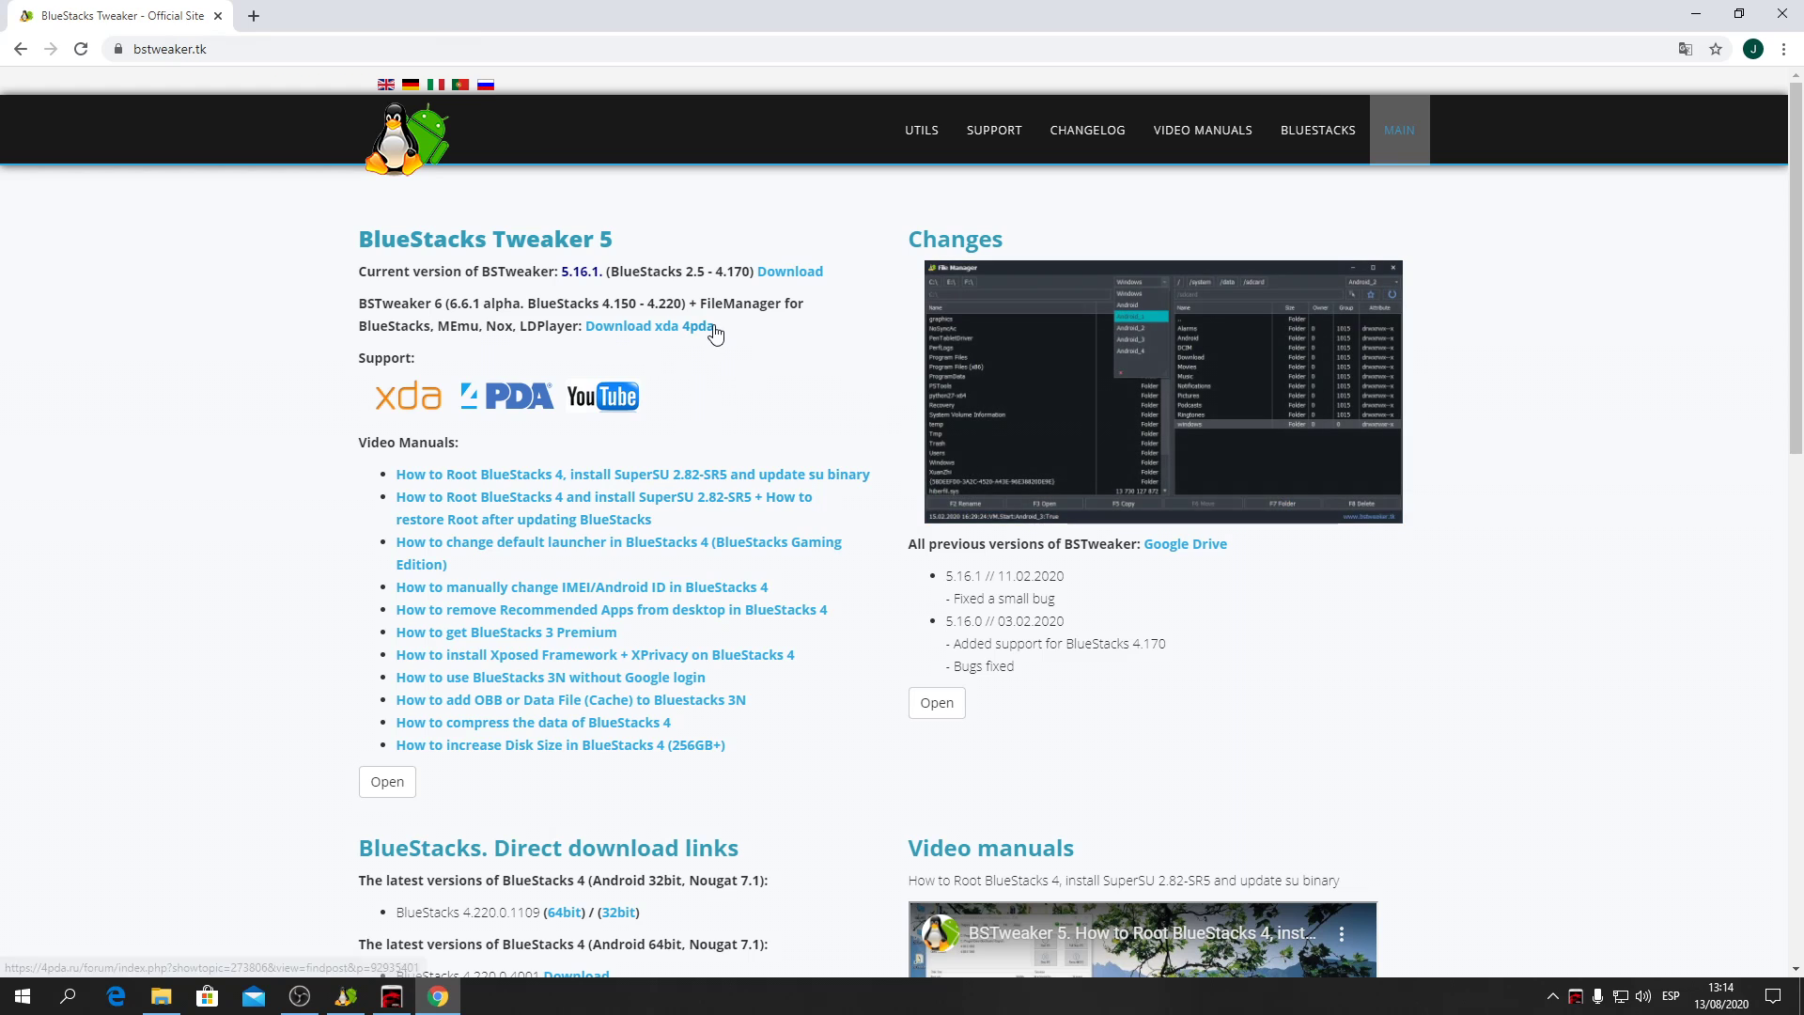
pyautogui.moveTo(360, 304); pyautogui.dragTo(761, 354)
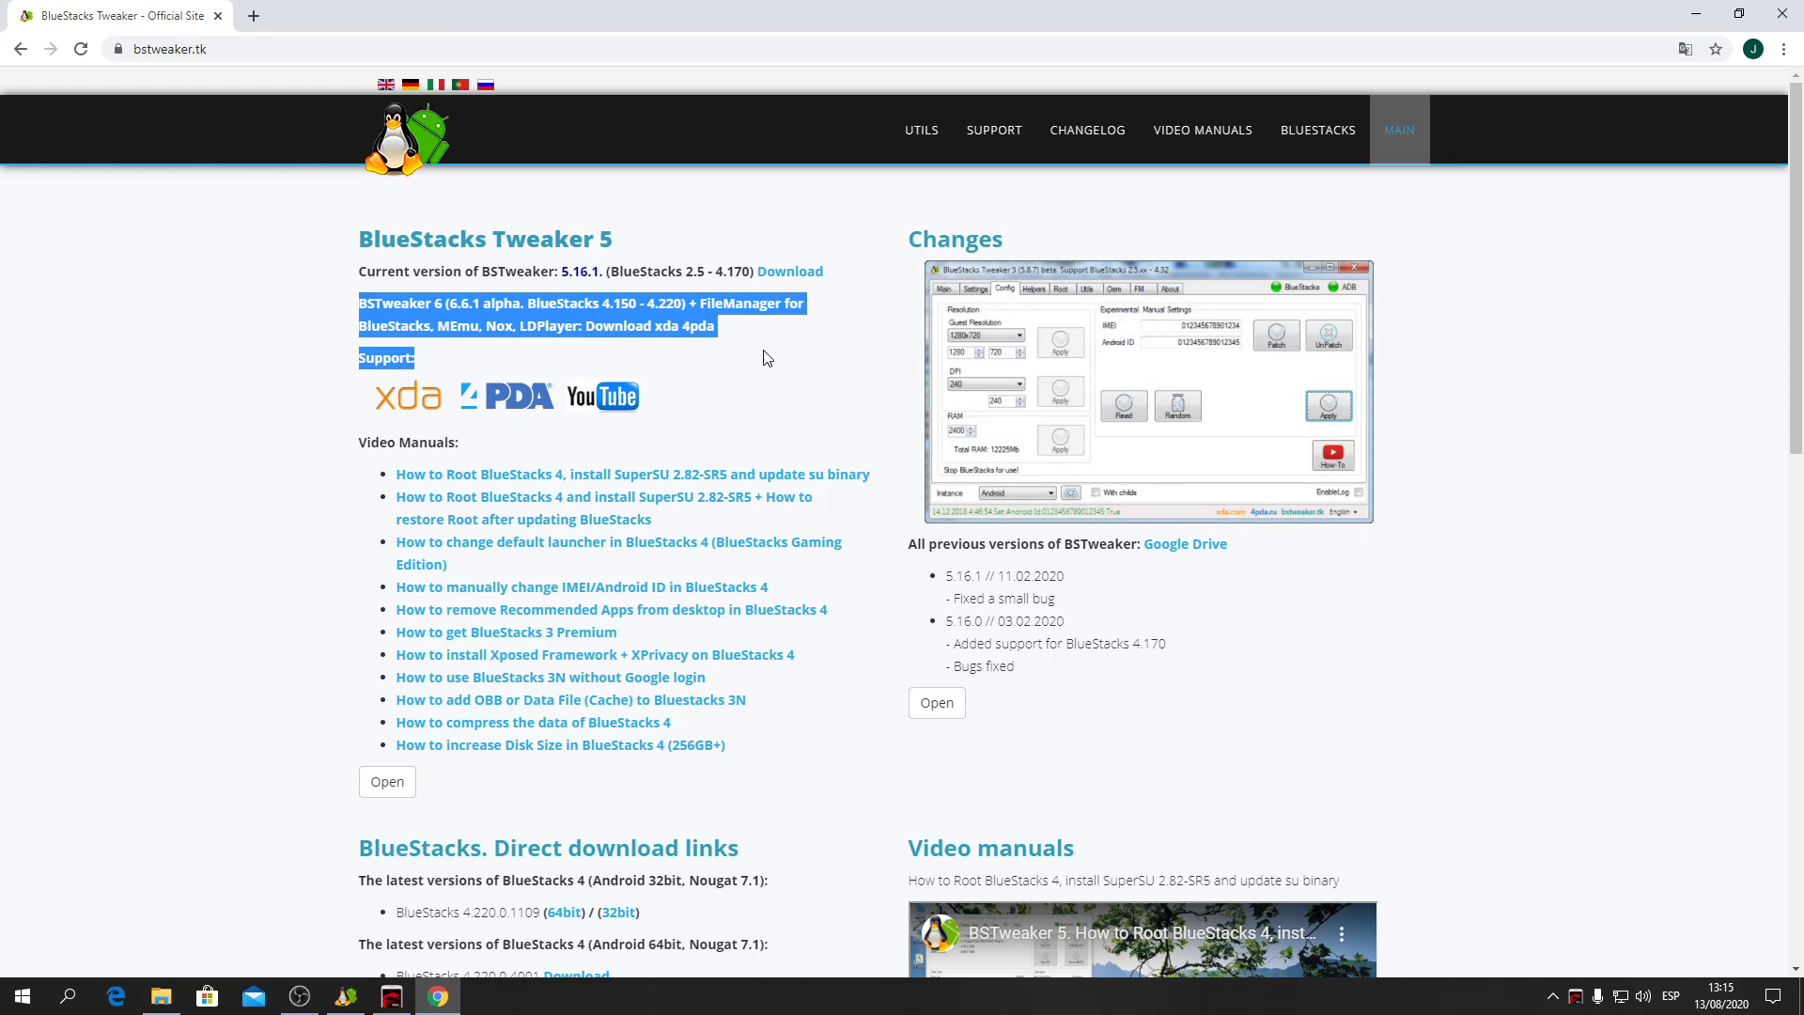
pyautogui.click(787, 366)
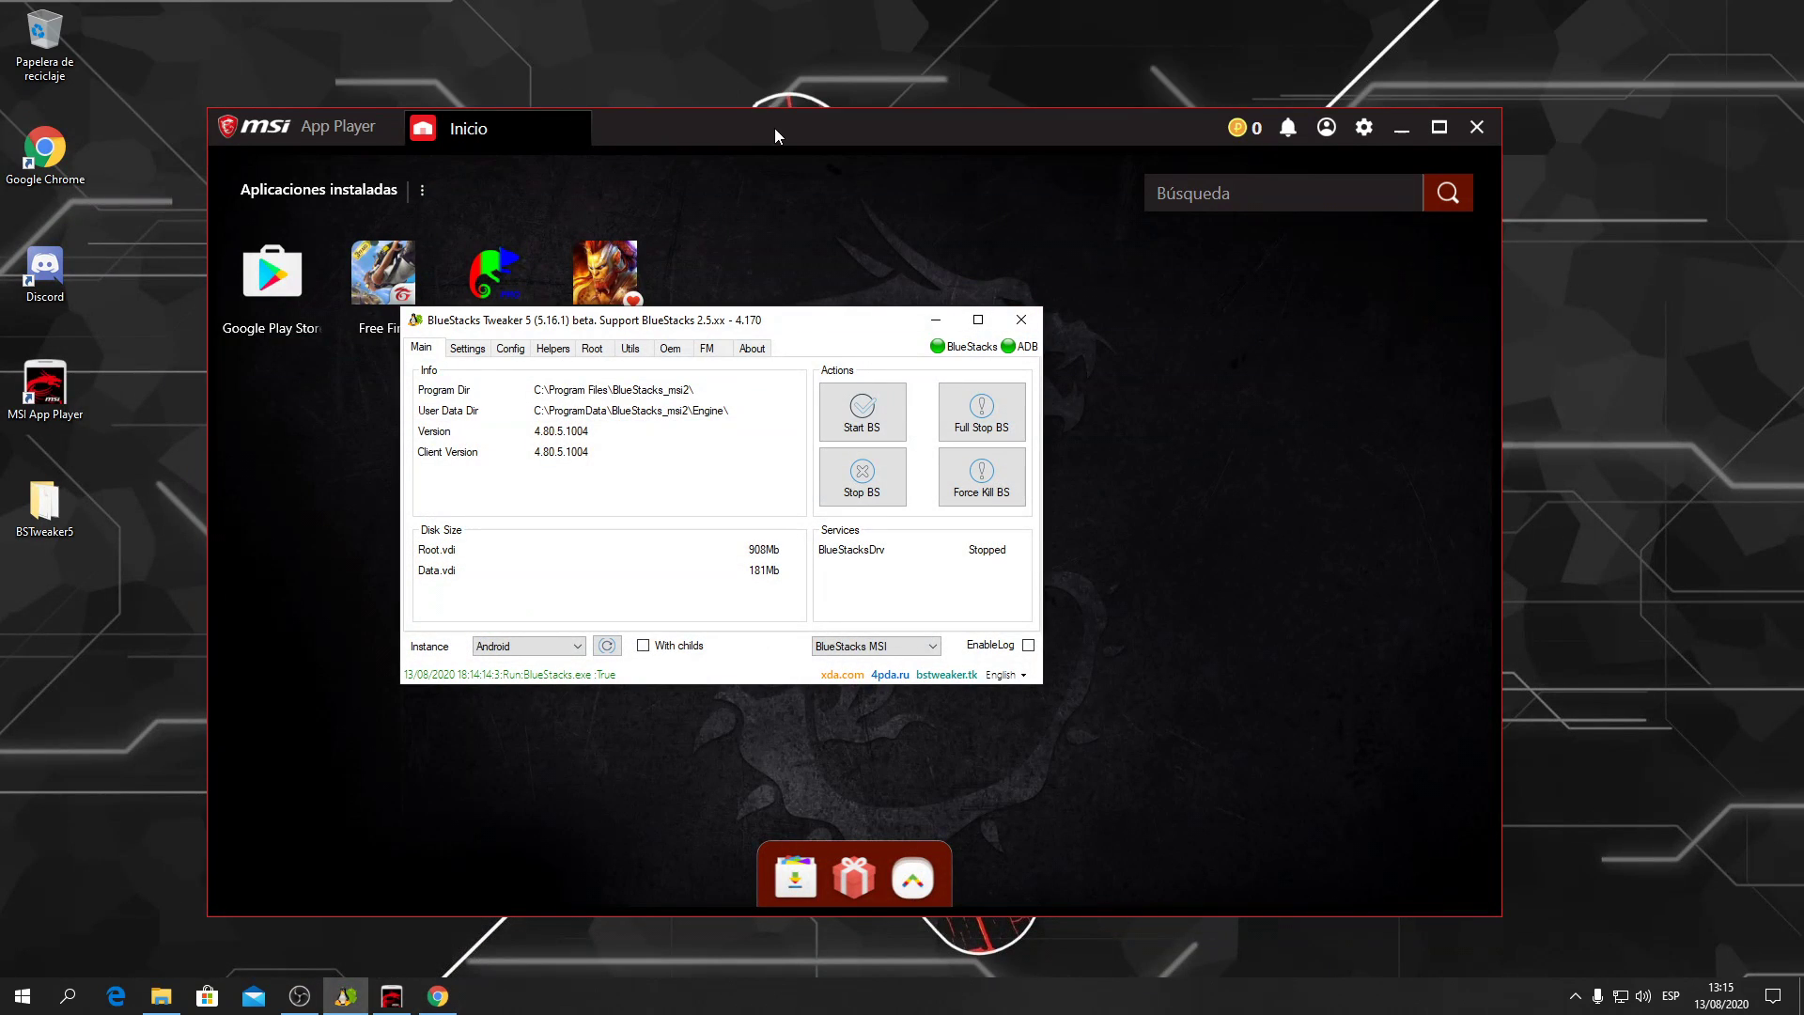
pyautogui.moveTo(773, 136); pyautogui.dragTo(786, 105)
pyautogui.click(438, 996)
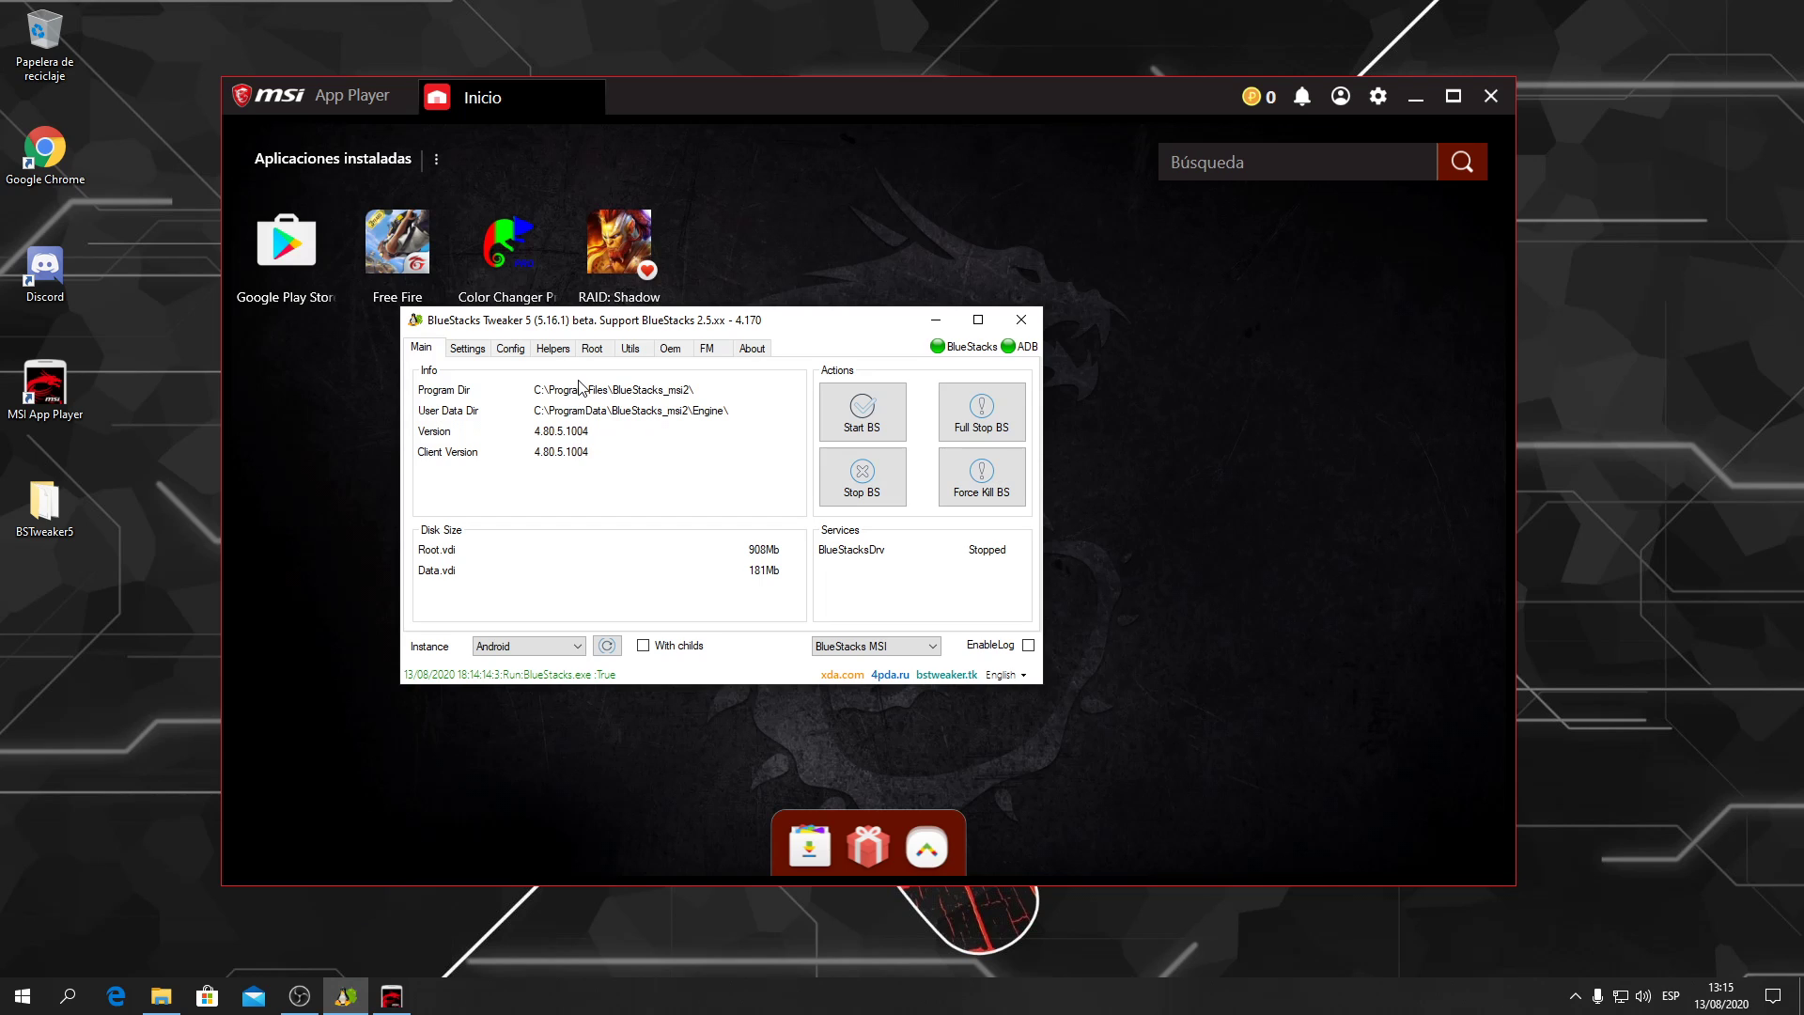
# - Return to the tweaker's Root options with BlueStacks running and rearrange both windows
pyautogui.click(593, 349)
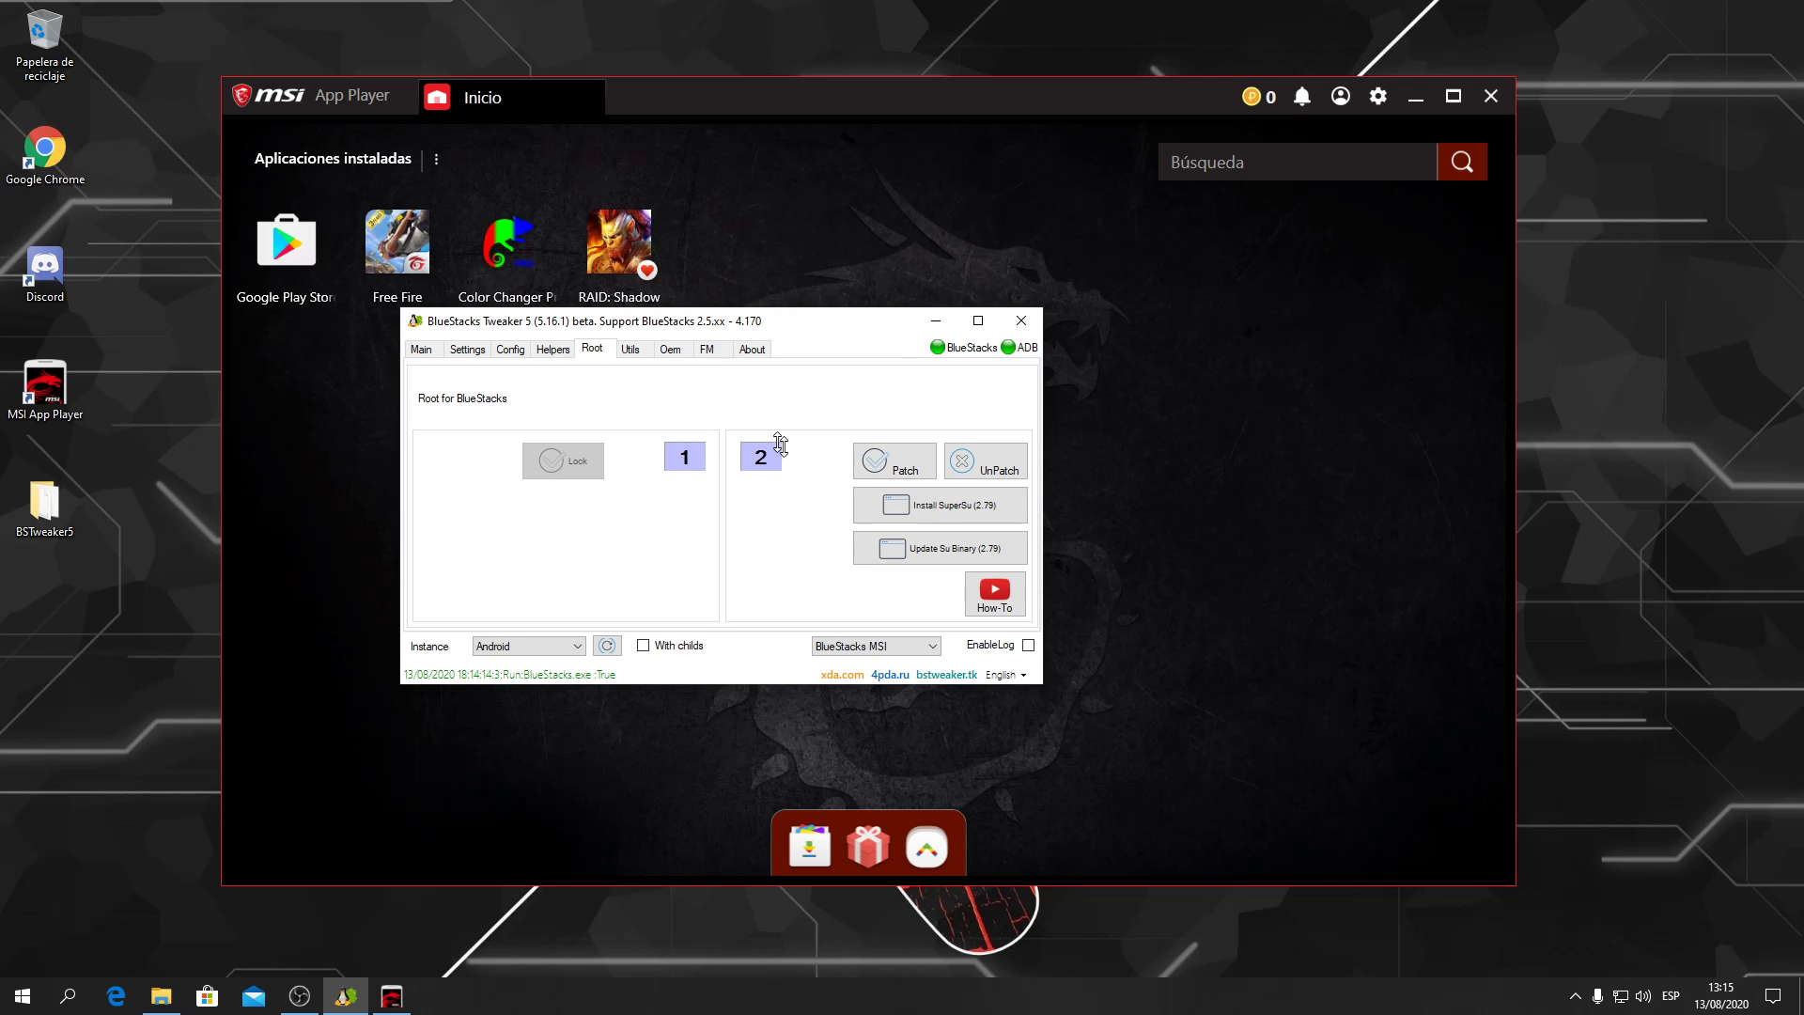
pyautogui.moveTo(705, 327); pyautogui.dragTo(660, 355)
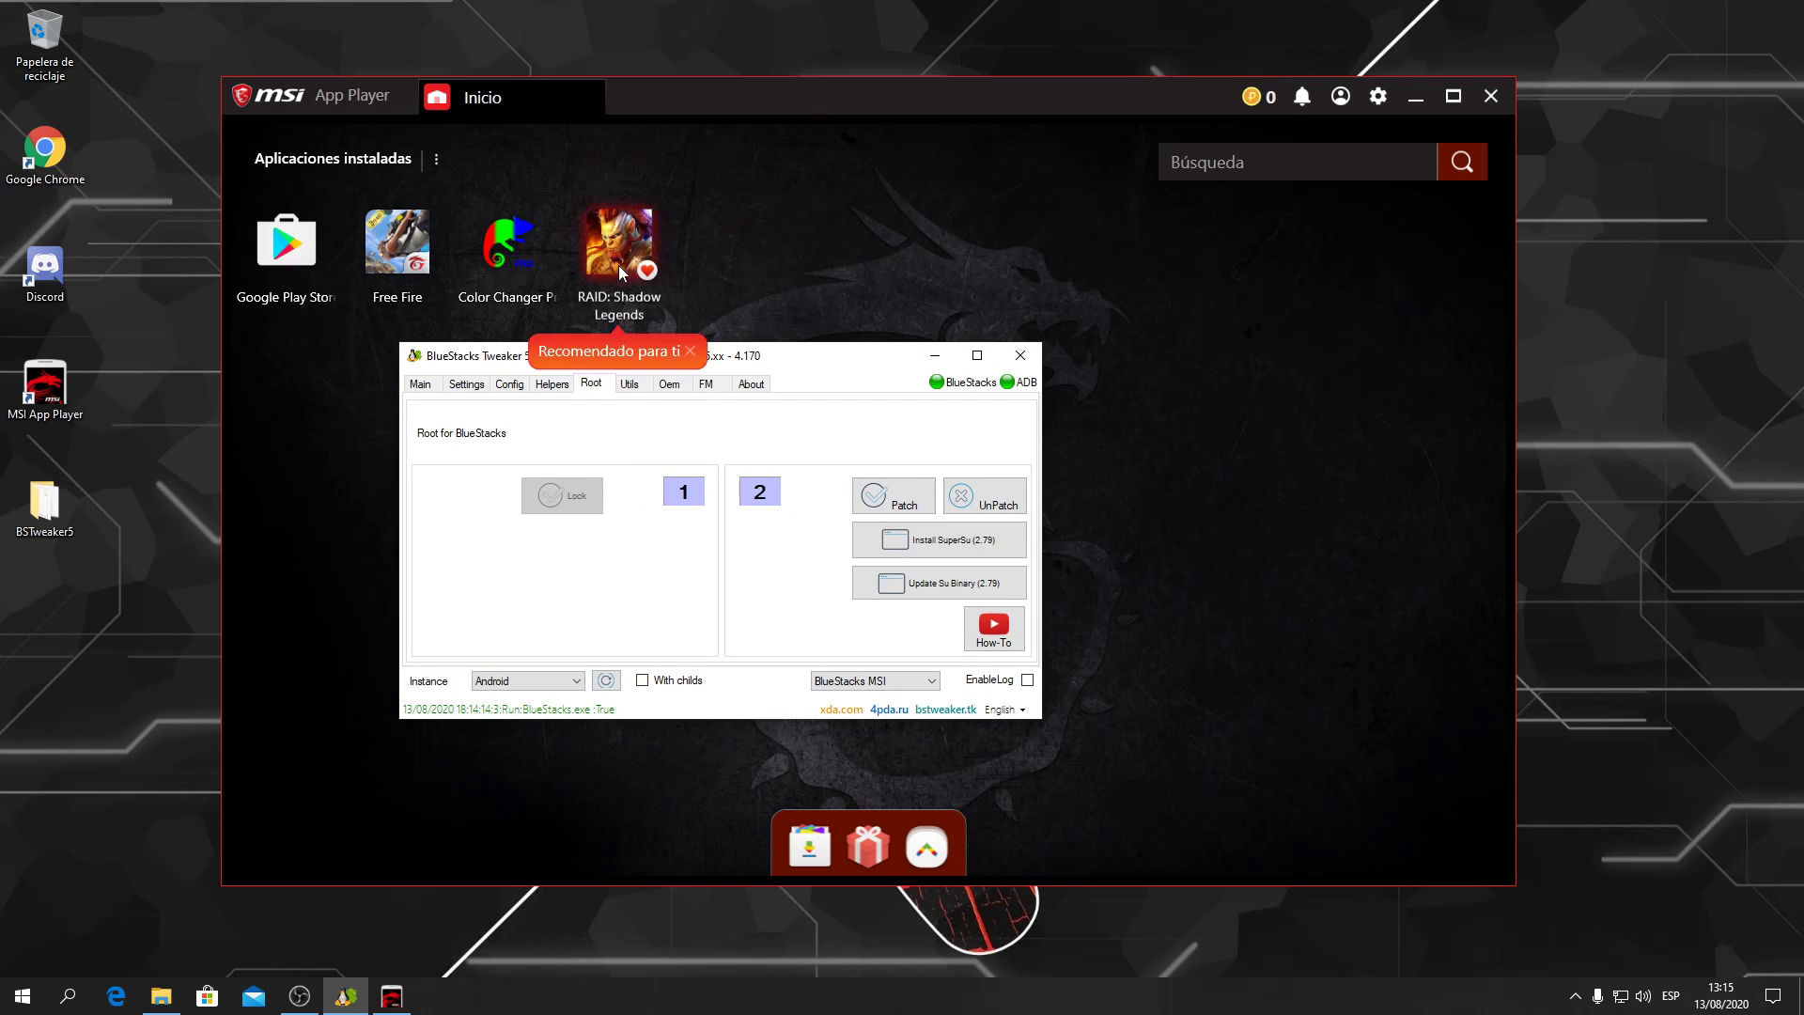
pyautogui.moveTo(764, 93); pyautogui.dragTo(869, 70)
pyautogui.moveTo(756, 359); pyautogui.dragTo(783, 307)
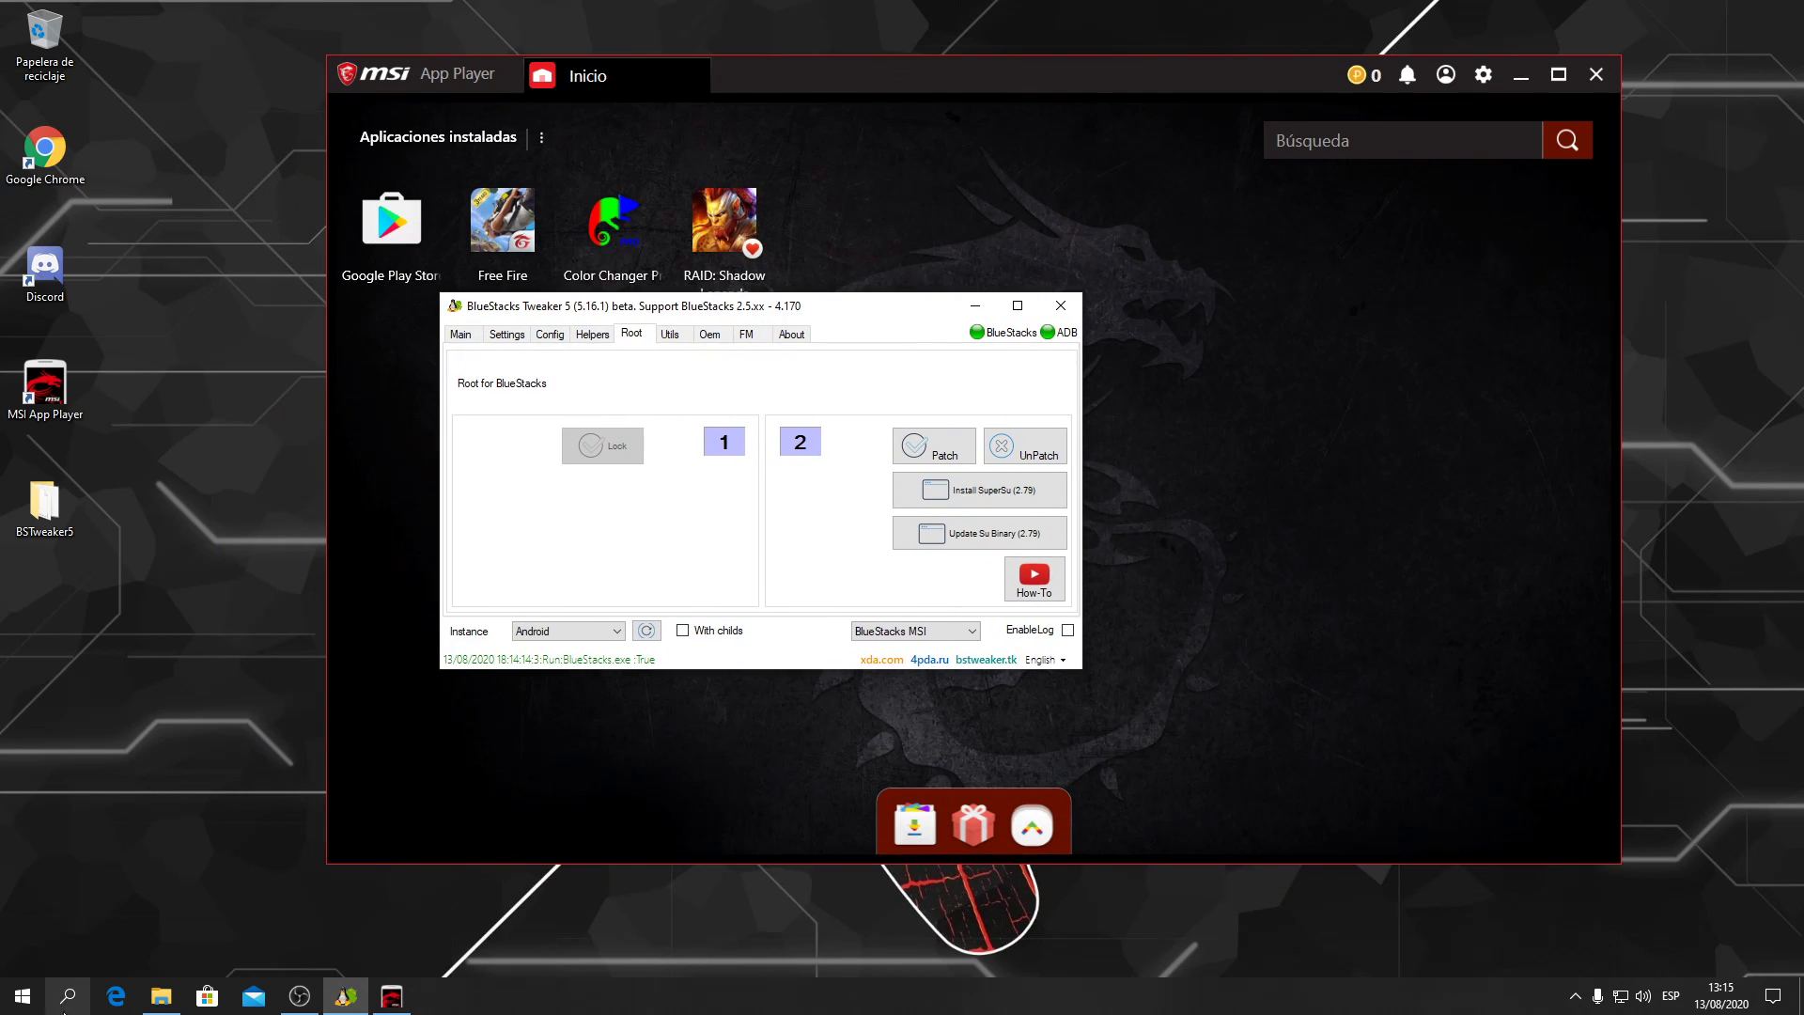
# - Open the Windows temporary files folder by running %temp% from Ejecutar, and look through its contents
pyautogui.click(70, 995)
pyautogui.write('eje')
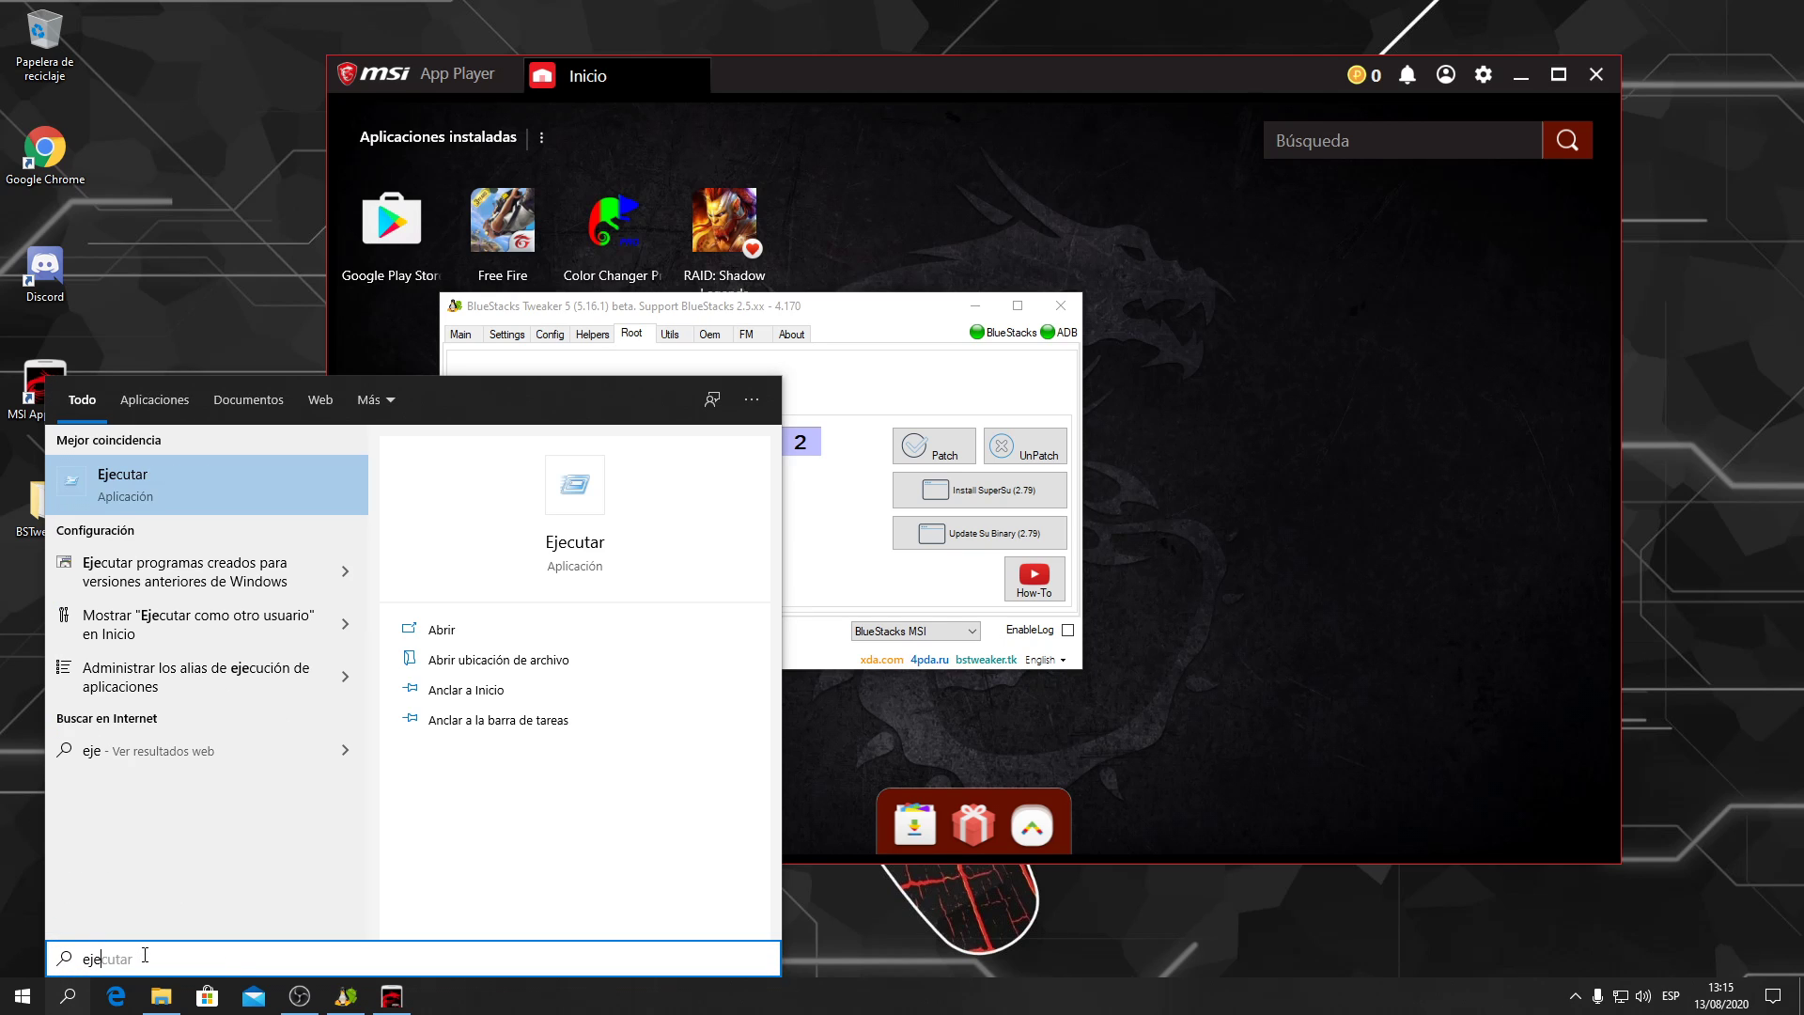
pyautogui.press('Return')
pyautogui.write('%temp%')
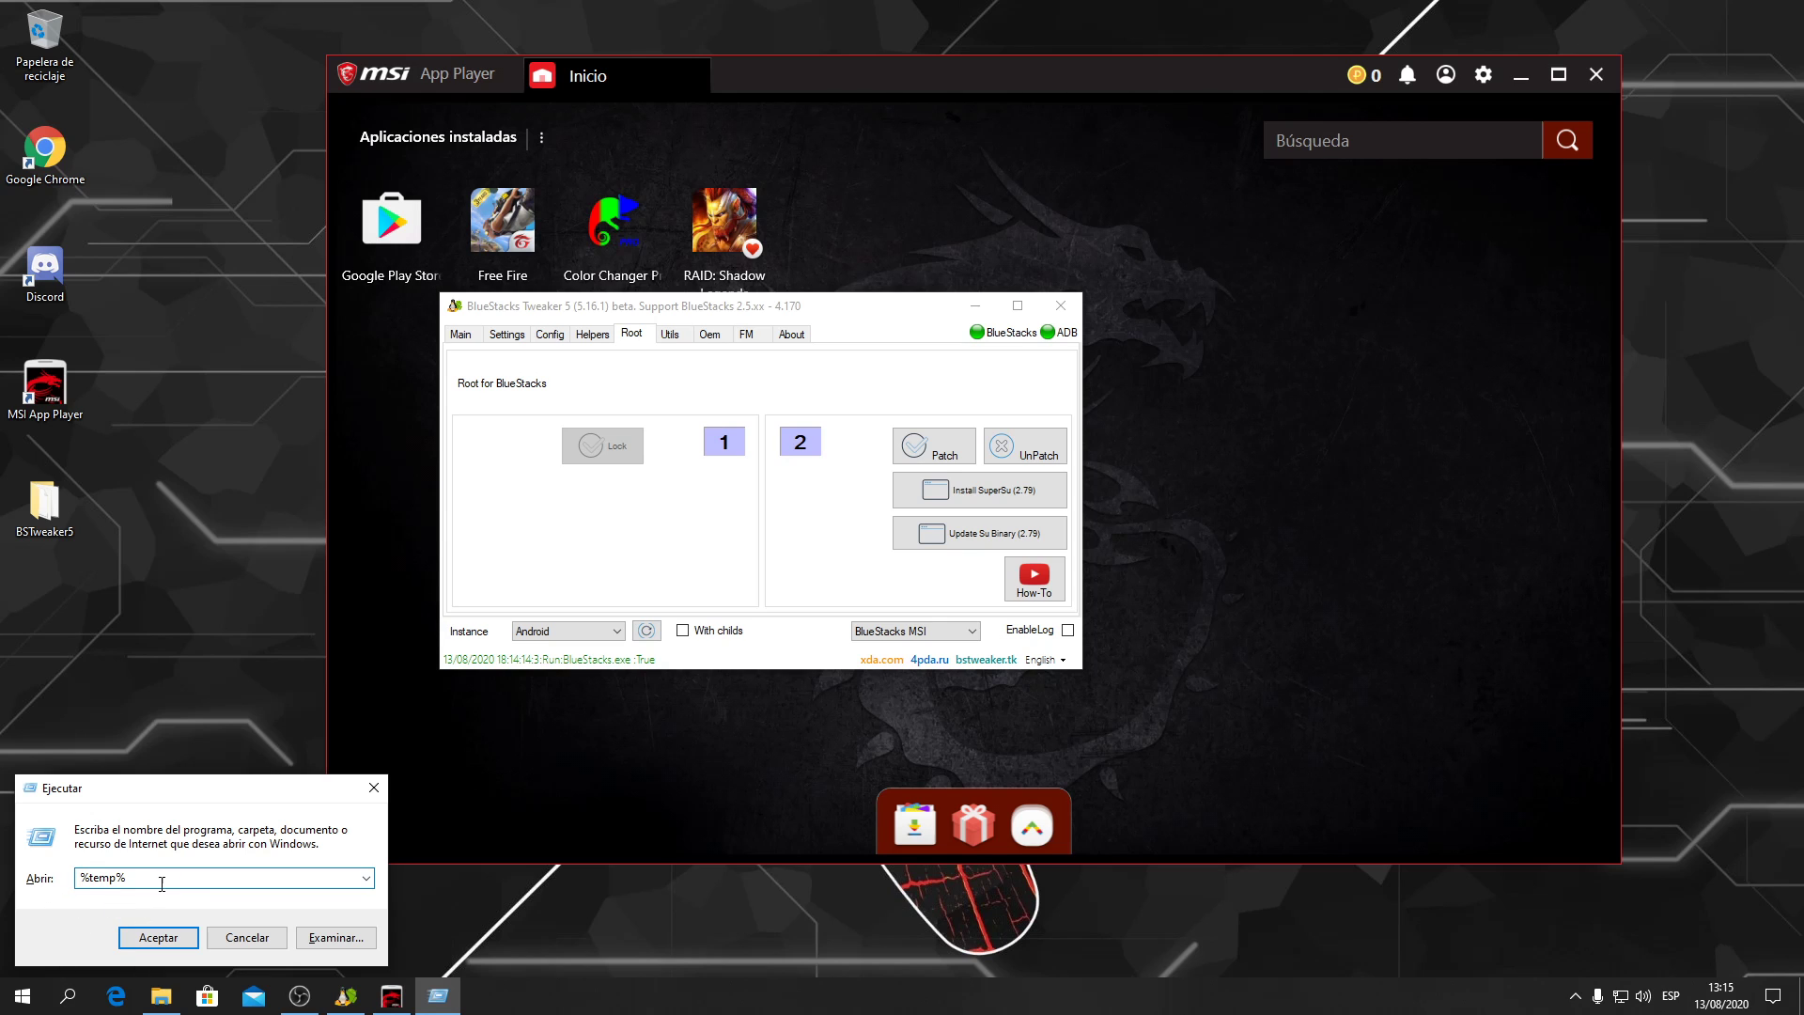
pyautogui.click(157, 937)
pyautogui.scroll(-15, 833, 507)
pyautogui.scroll(10, 833, 508)
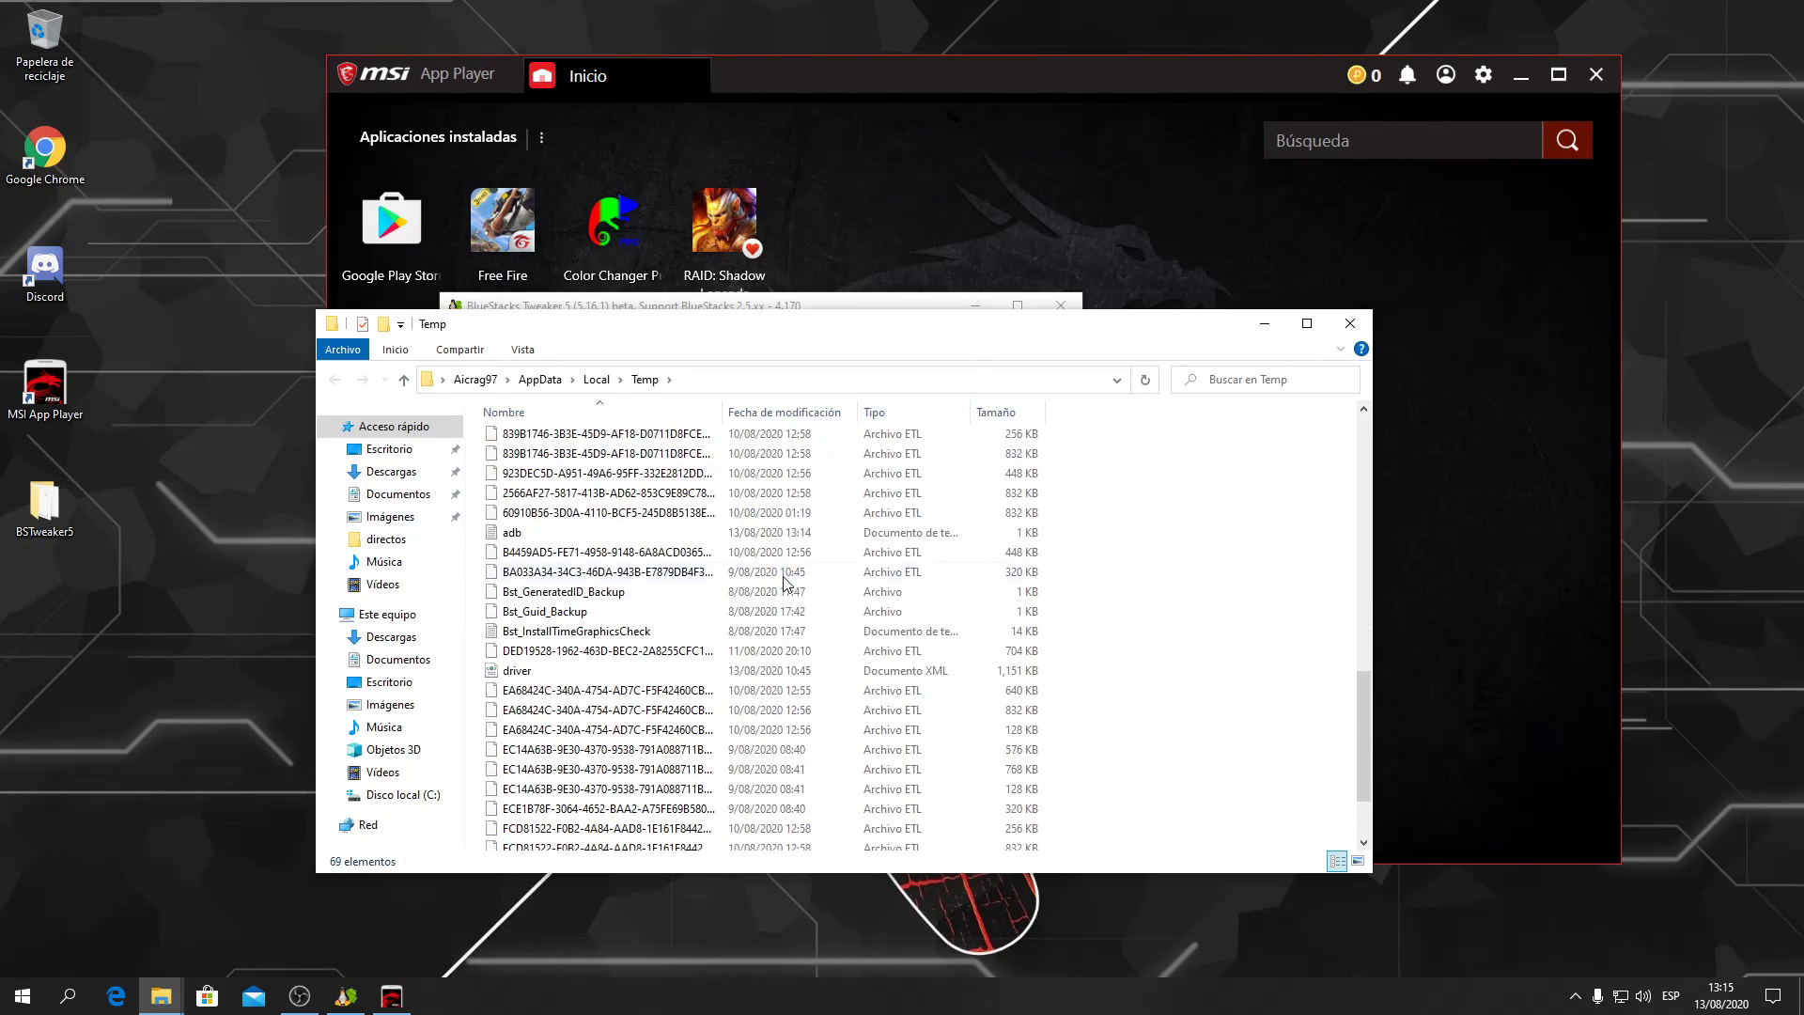
pyautogui.scroll(6, 841, 485)
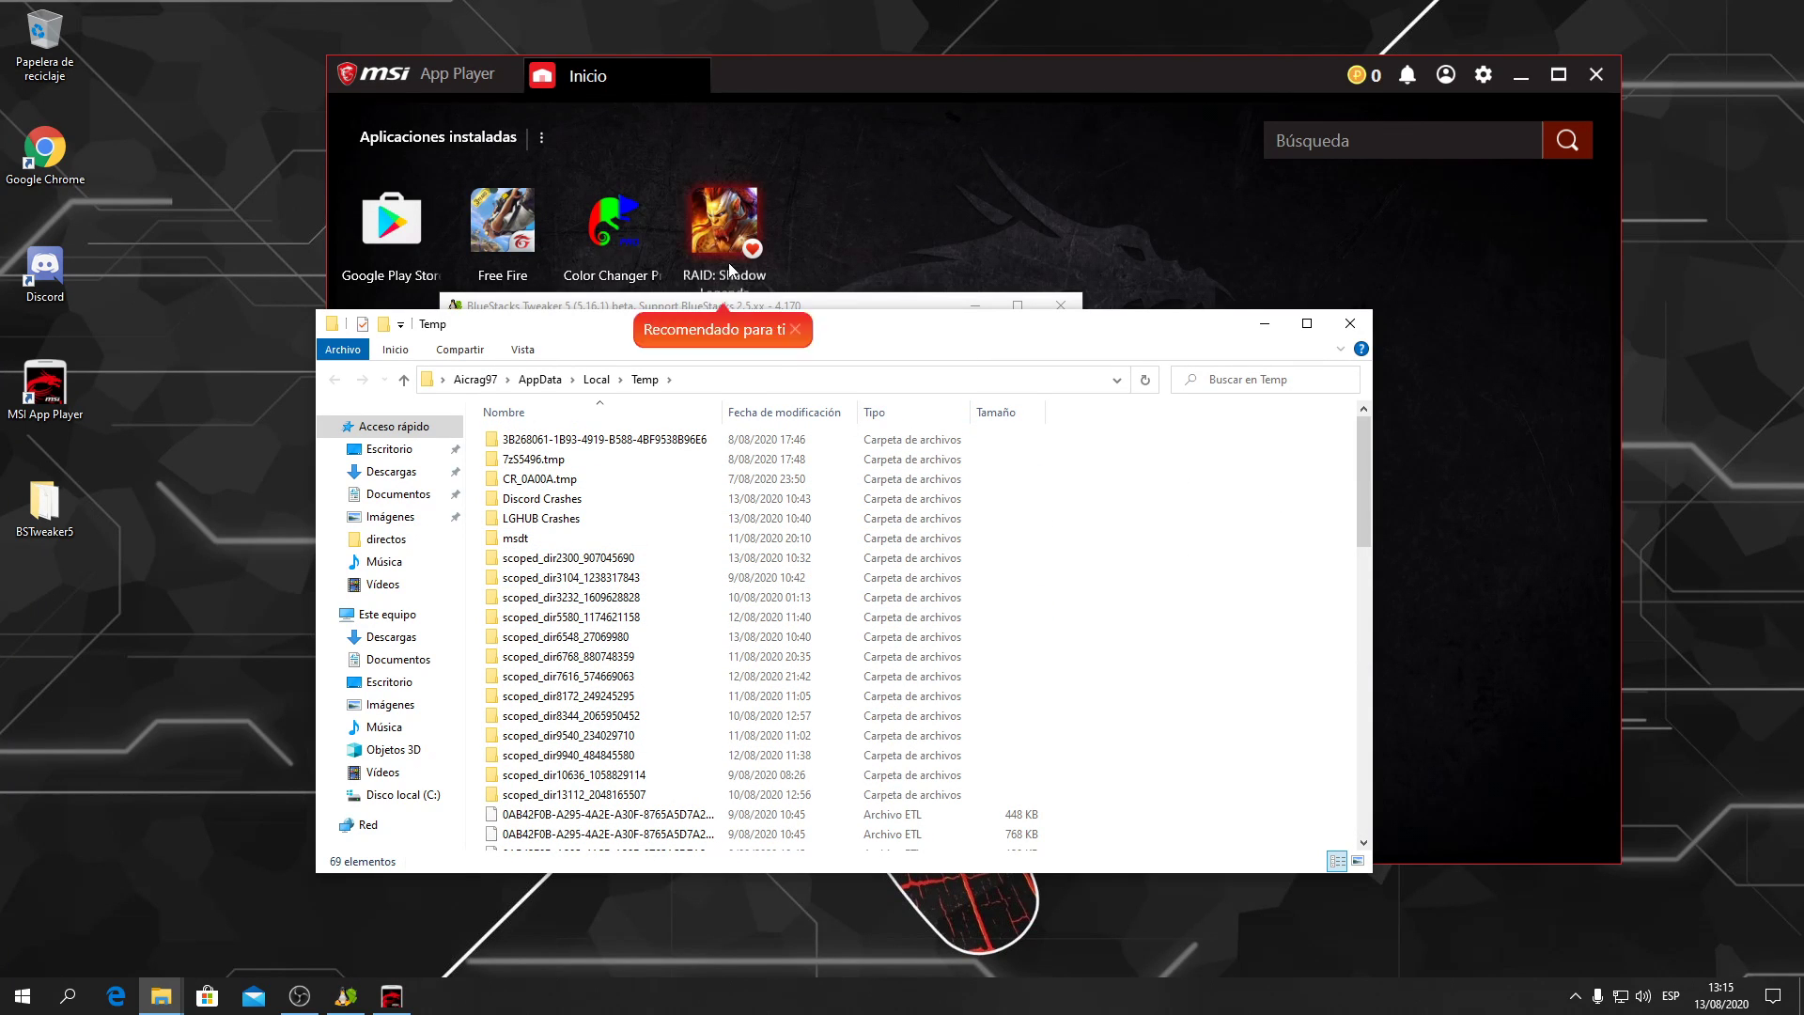
# - Close the Temp folder window and minimize the tweaker to expose the emulator's home screen
pyautogui.click(1350, 324)
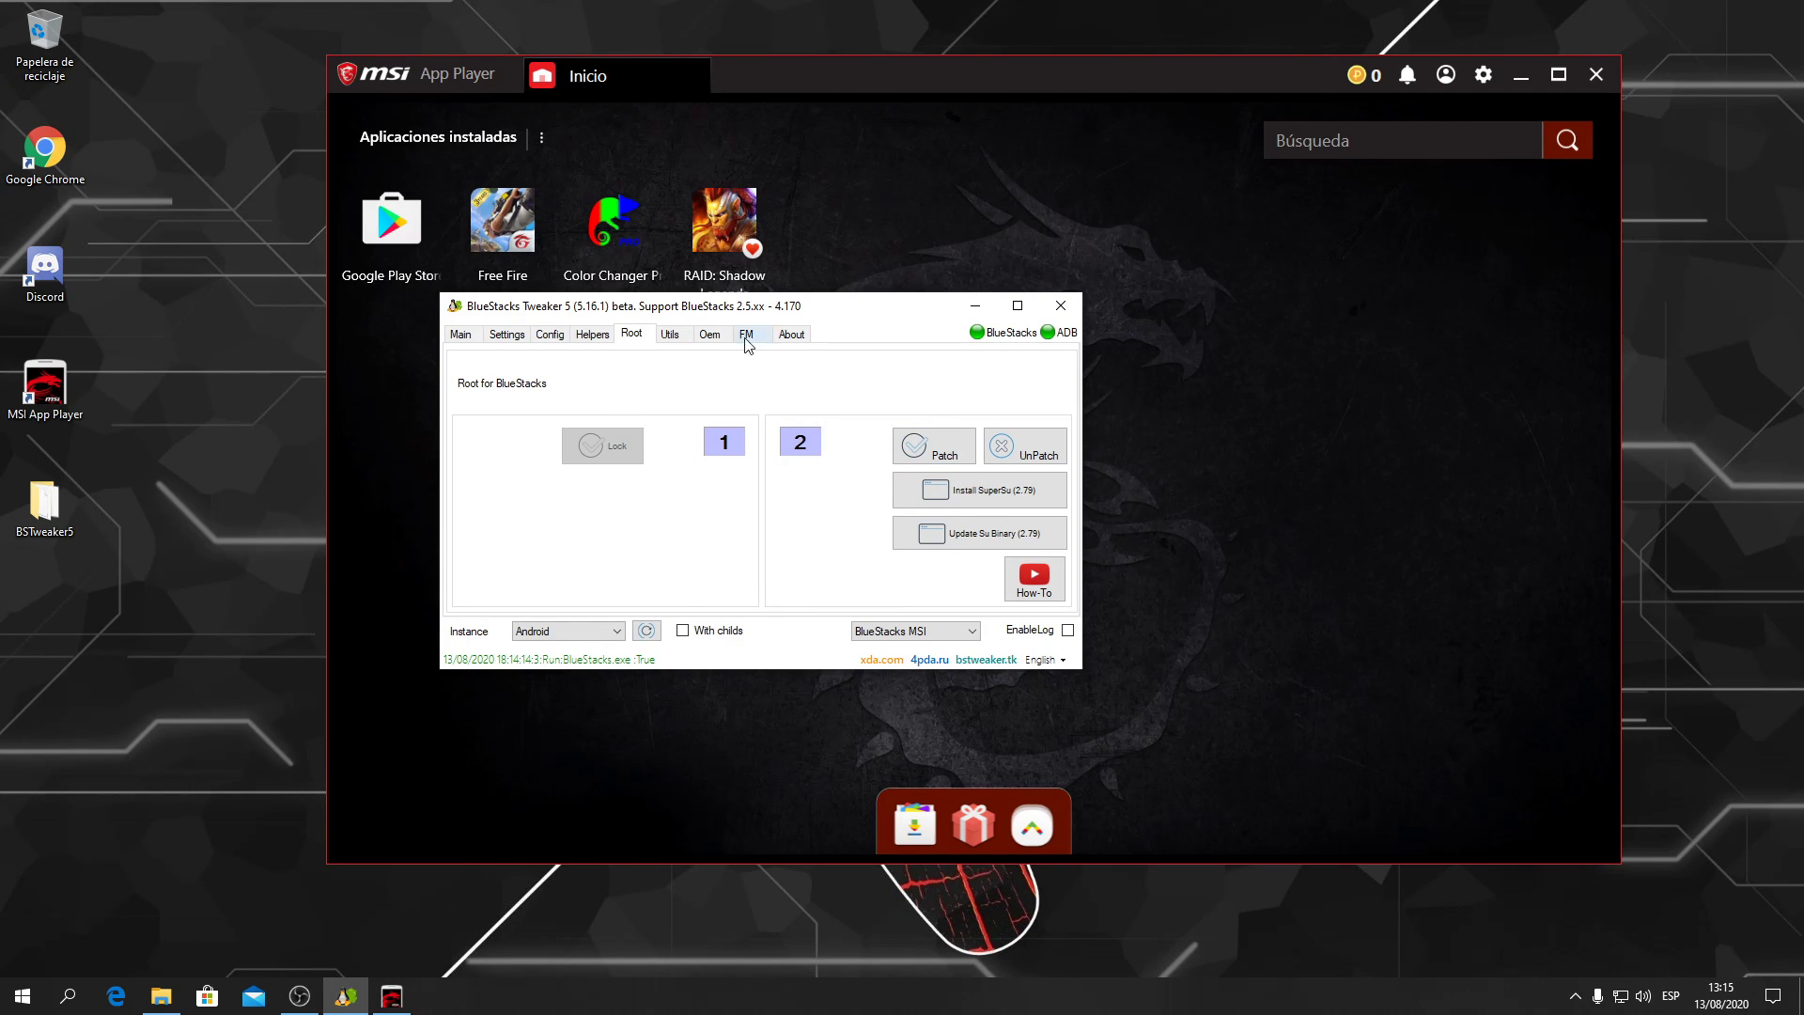
pyautogui.moveTo(794, 330); pyautogui.dragTo(851, 371)
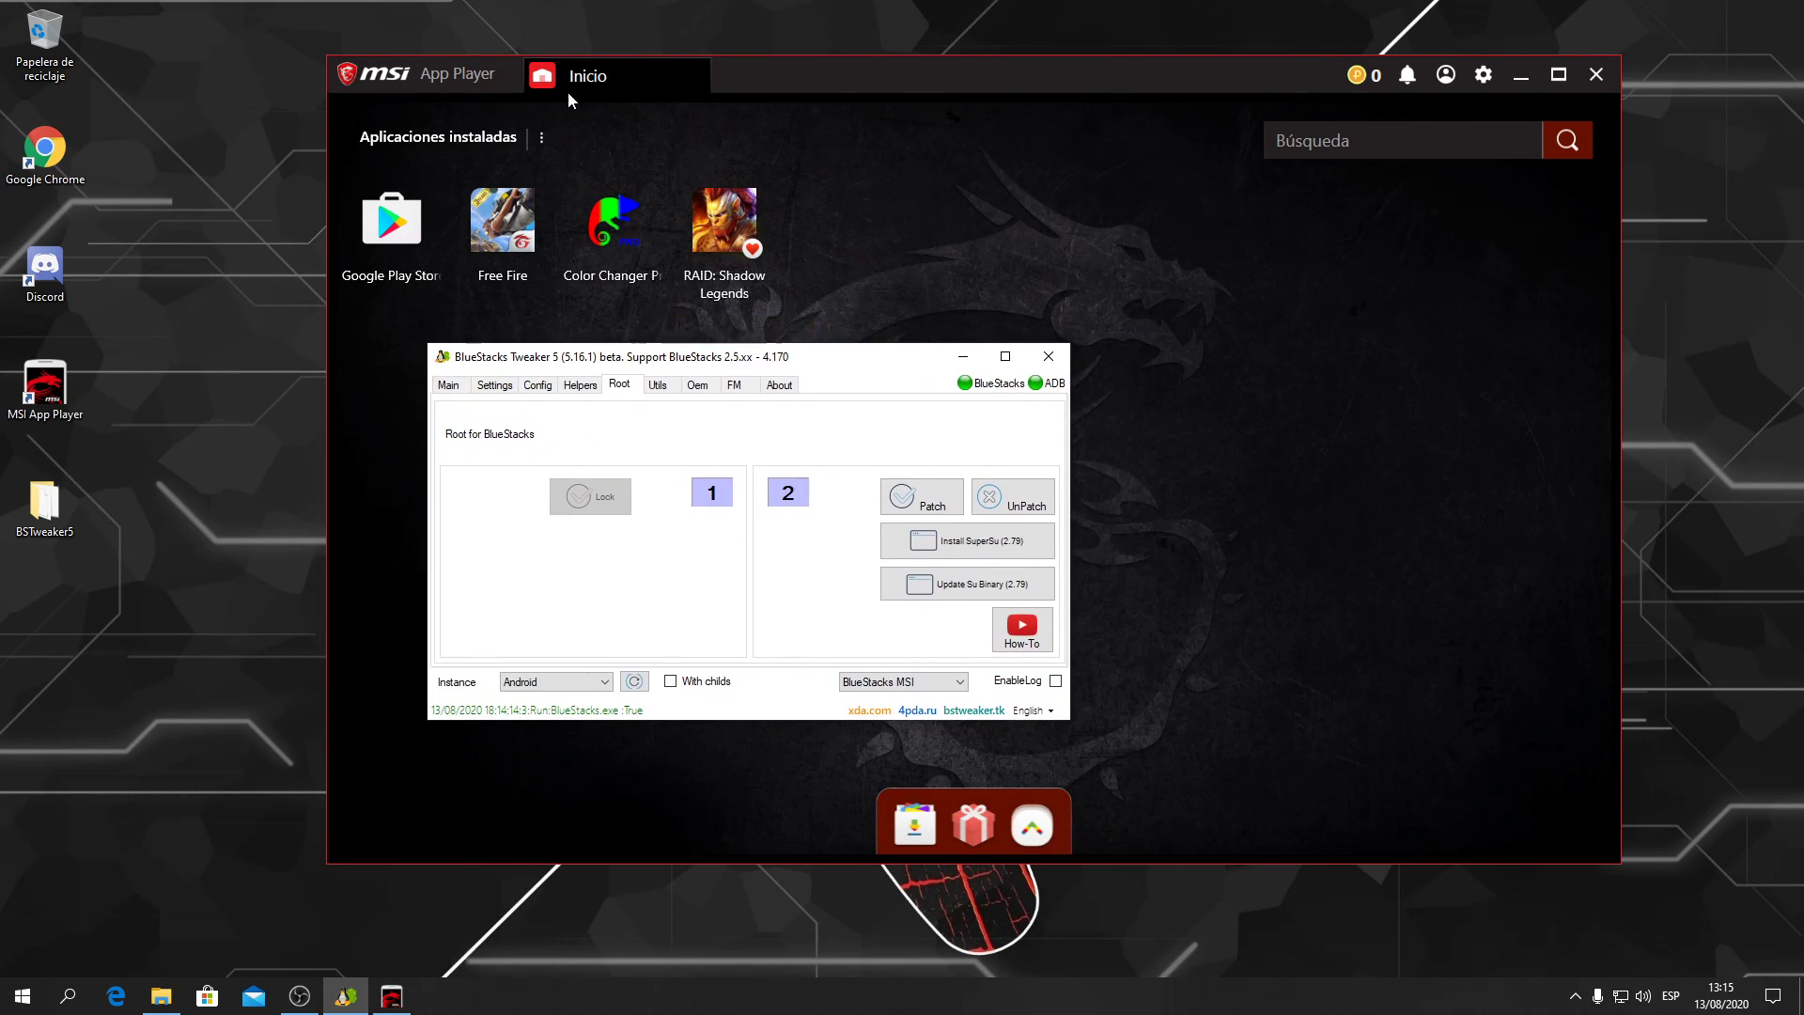
pyautogui.click(961, 356)
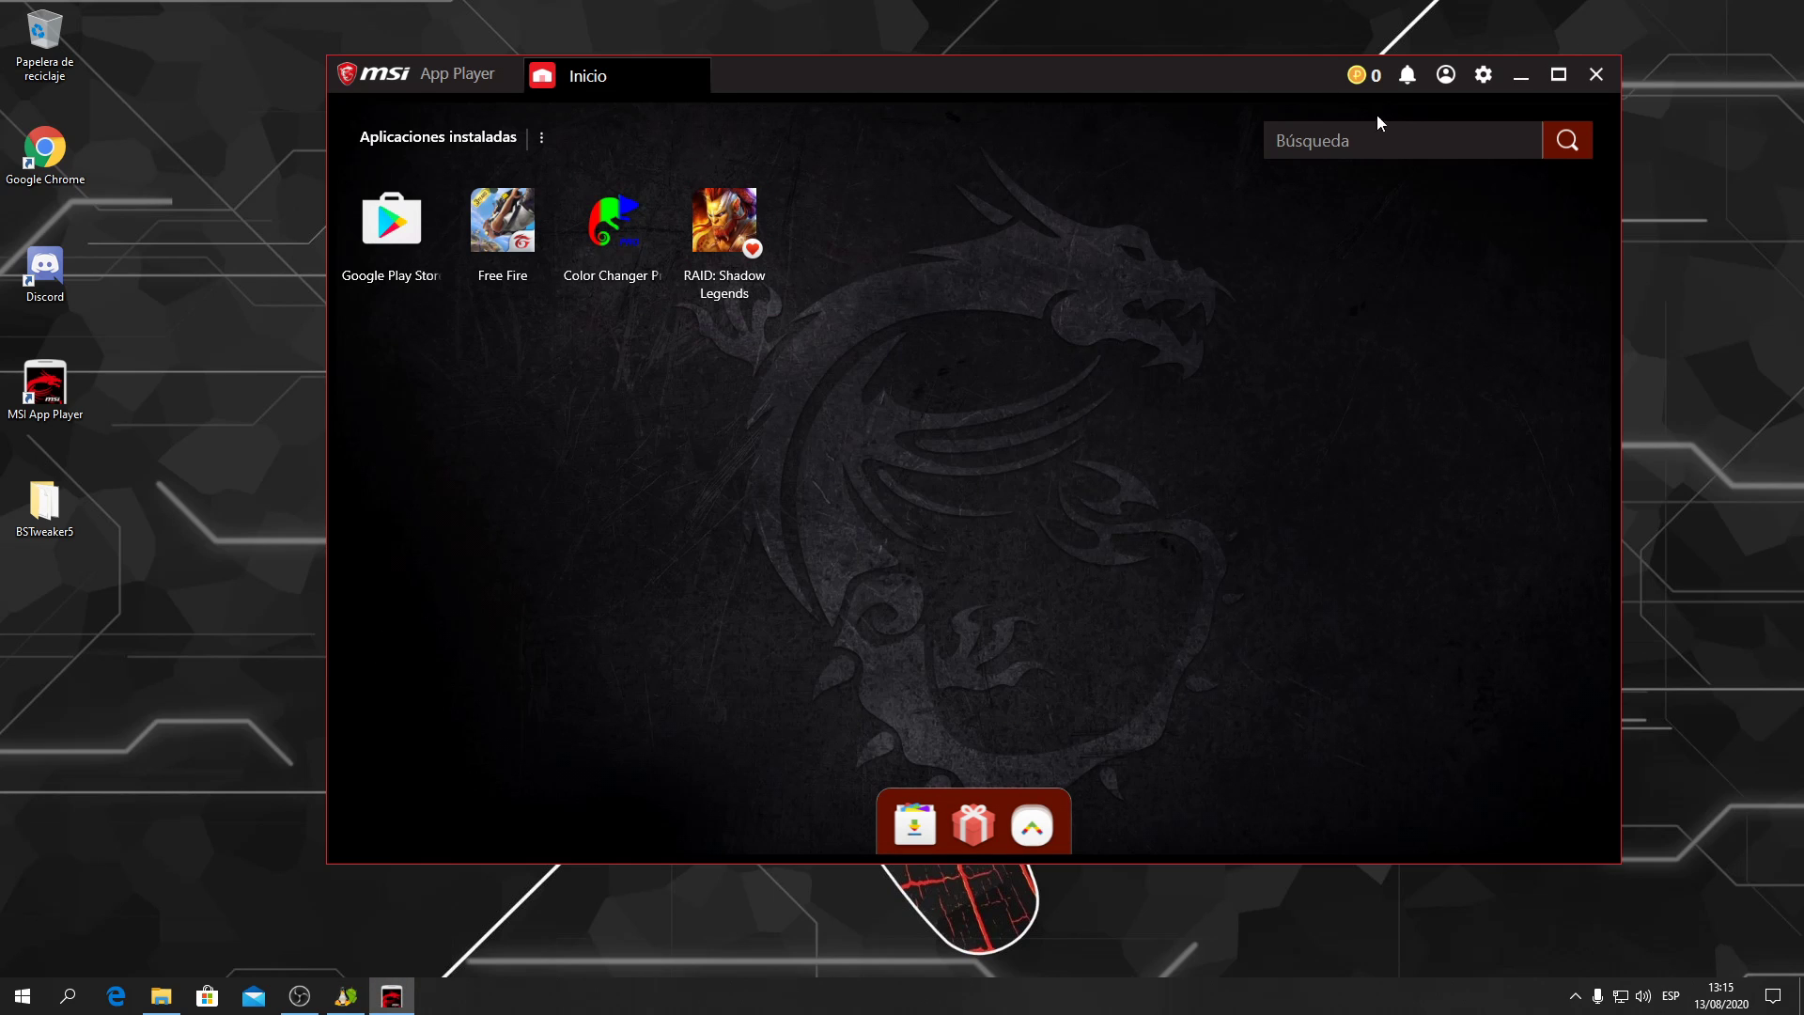
# - Enable High Frame Rates in the emulator's Engine settings and raise the frame rate to 144 FPS
pyautogui.click(1481, 77)
pyautogui.click(1429, 141)
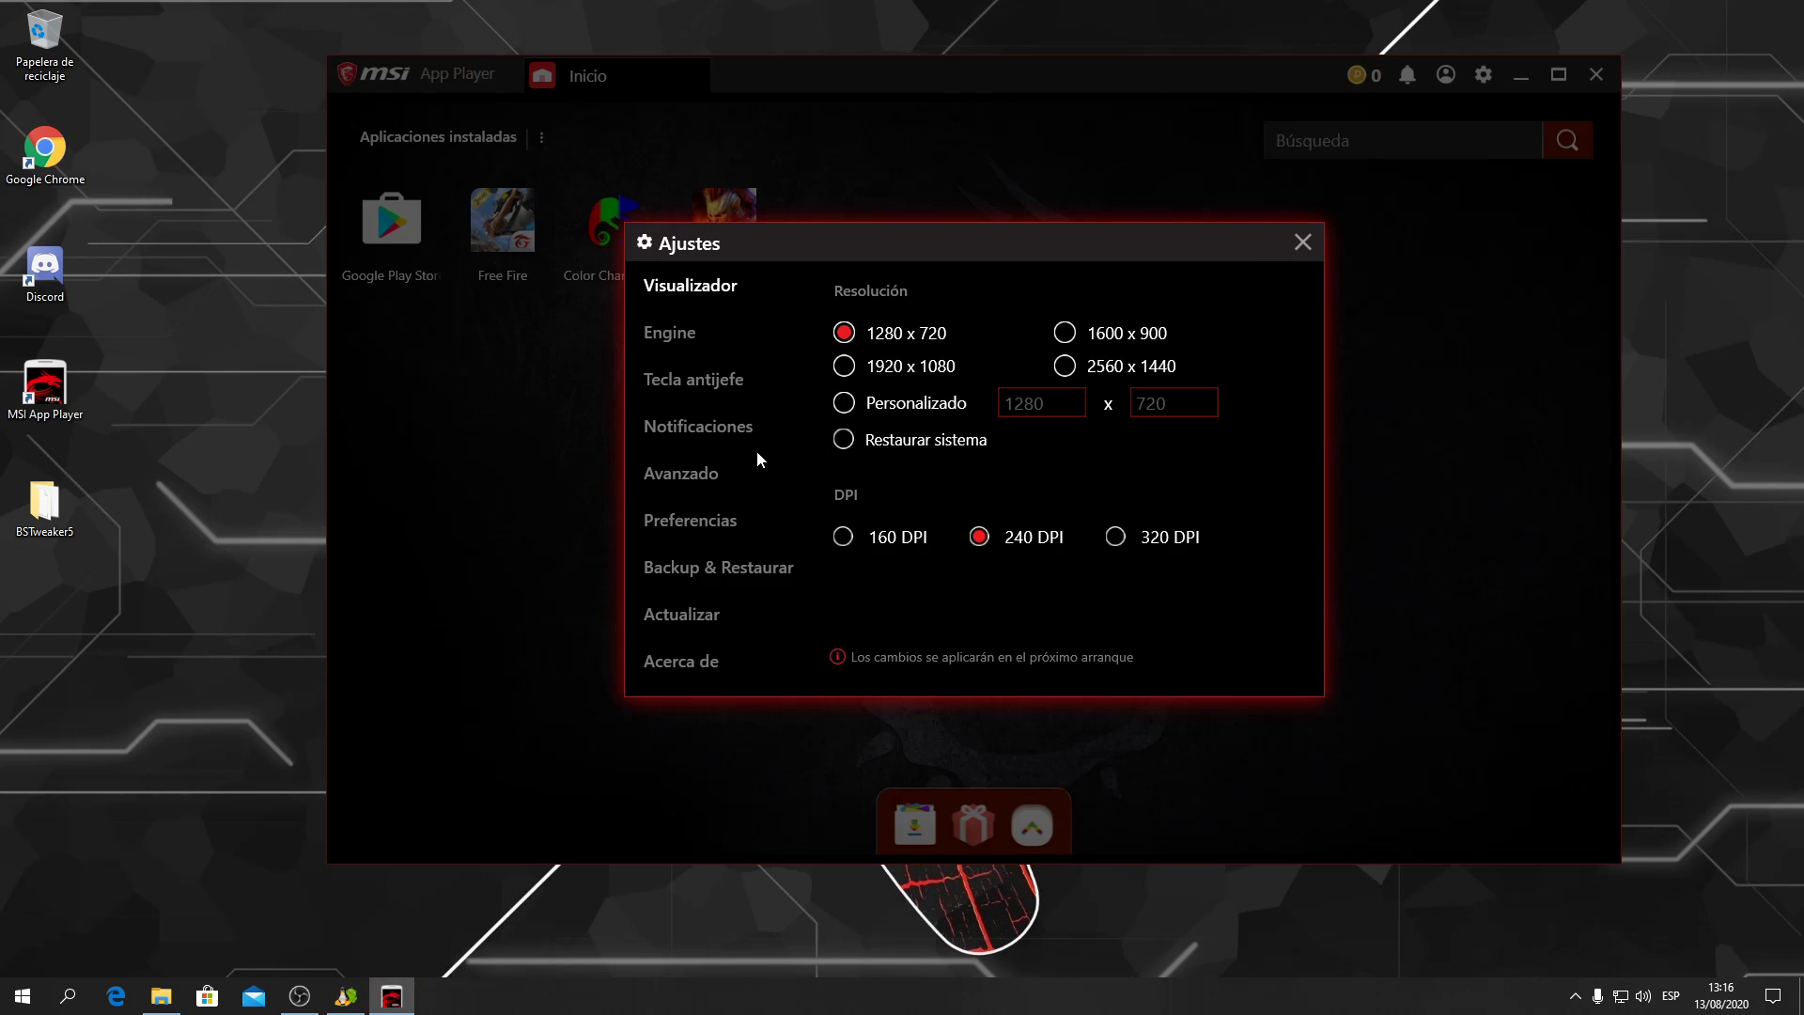
pyautogui.click(669, 333)
pyautogui.scroll(-3, 1086, 535)
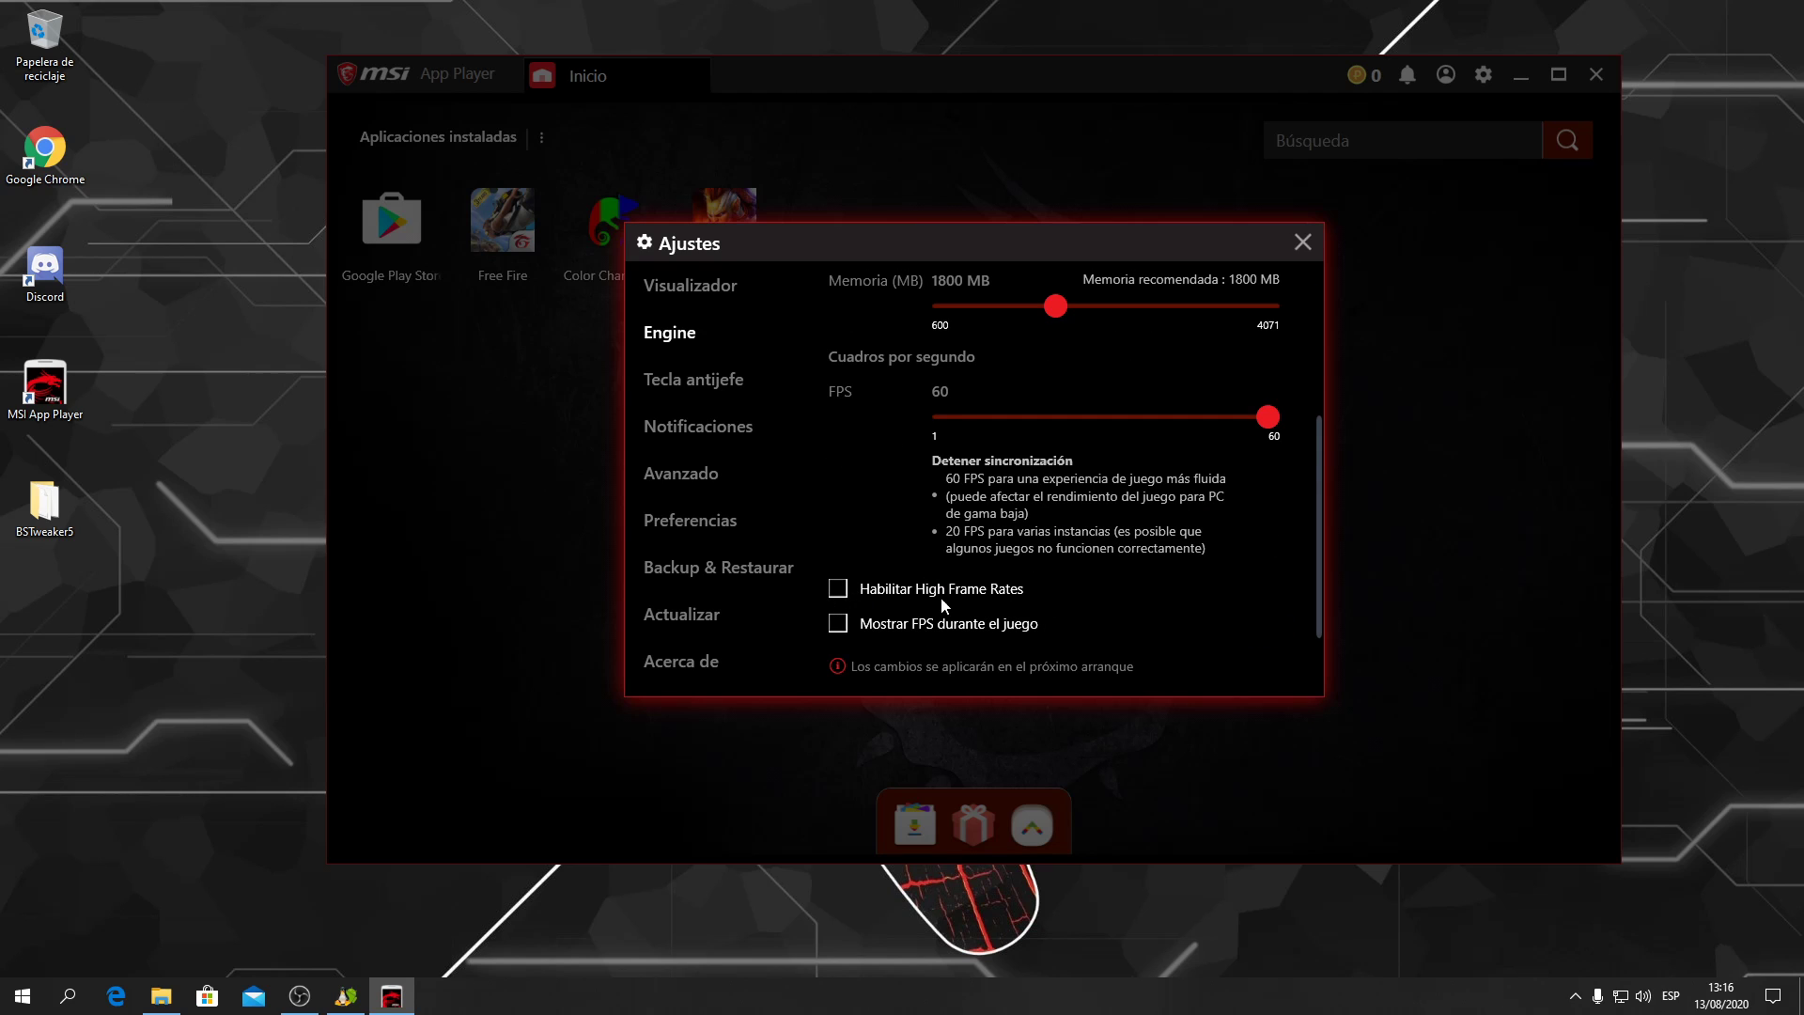
pyautogui.click(839, 590)
pyautogui.scroll(2, 984, 355)
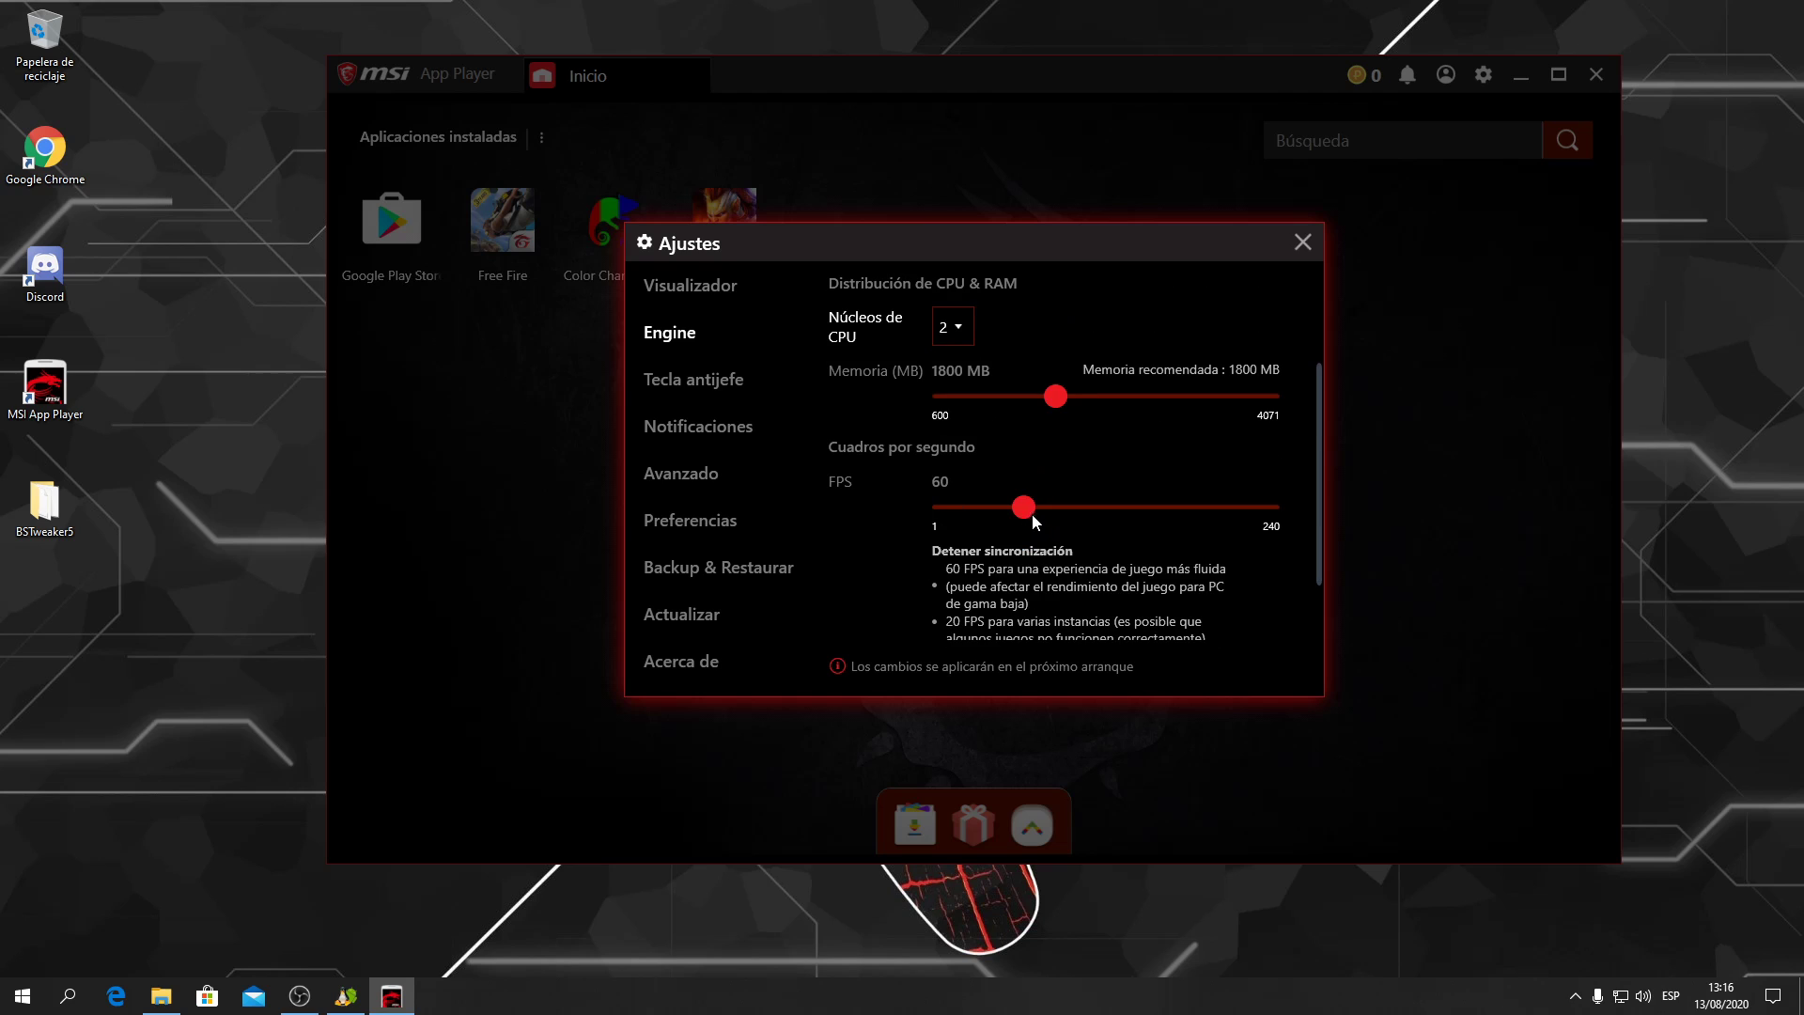
pyautogui.moveTo(1117, 512); pyautogui.dragTo(1146, 517)
pyautogui.click(1301, 244)
# - Apply the Asus ROG Phone device model with country Brazil and operator Claro BR in the tweaker's phone settings
pyautogui.click(346, 997)
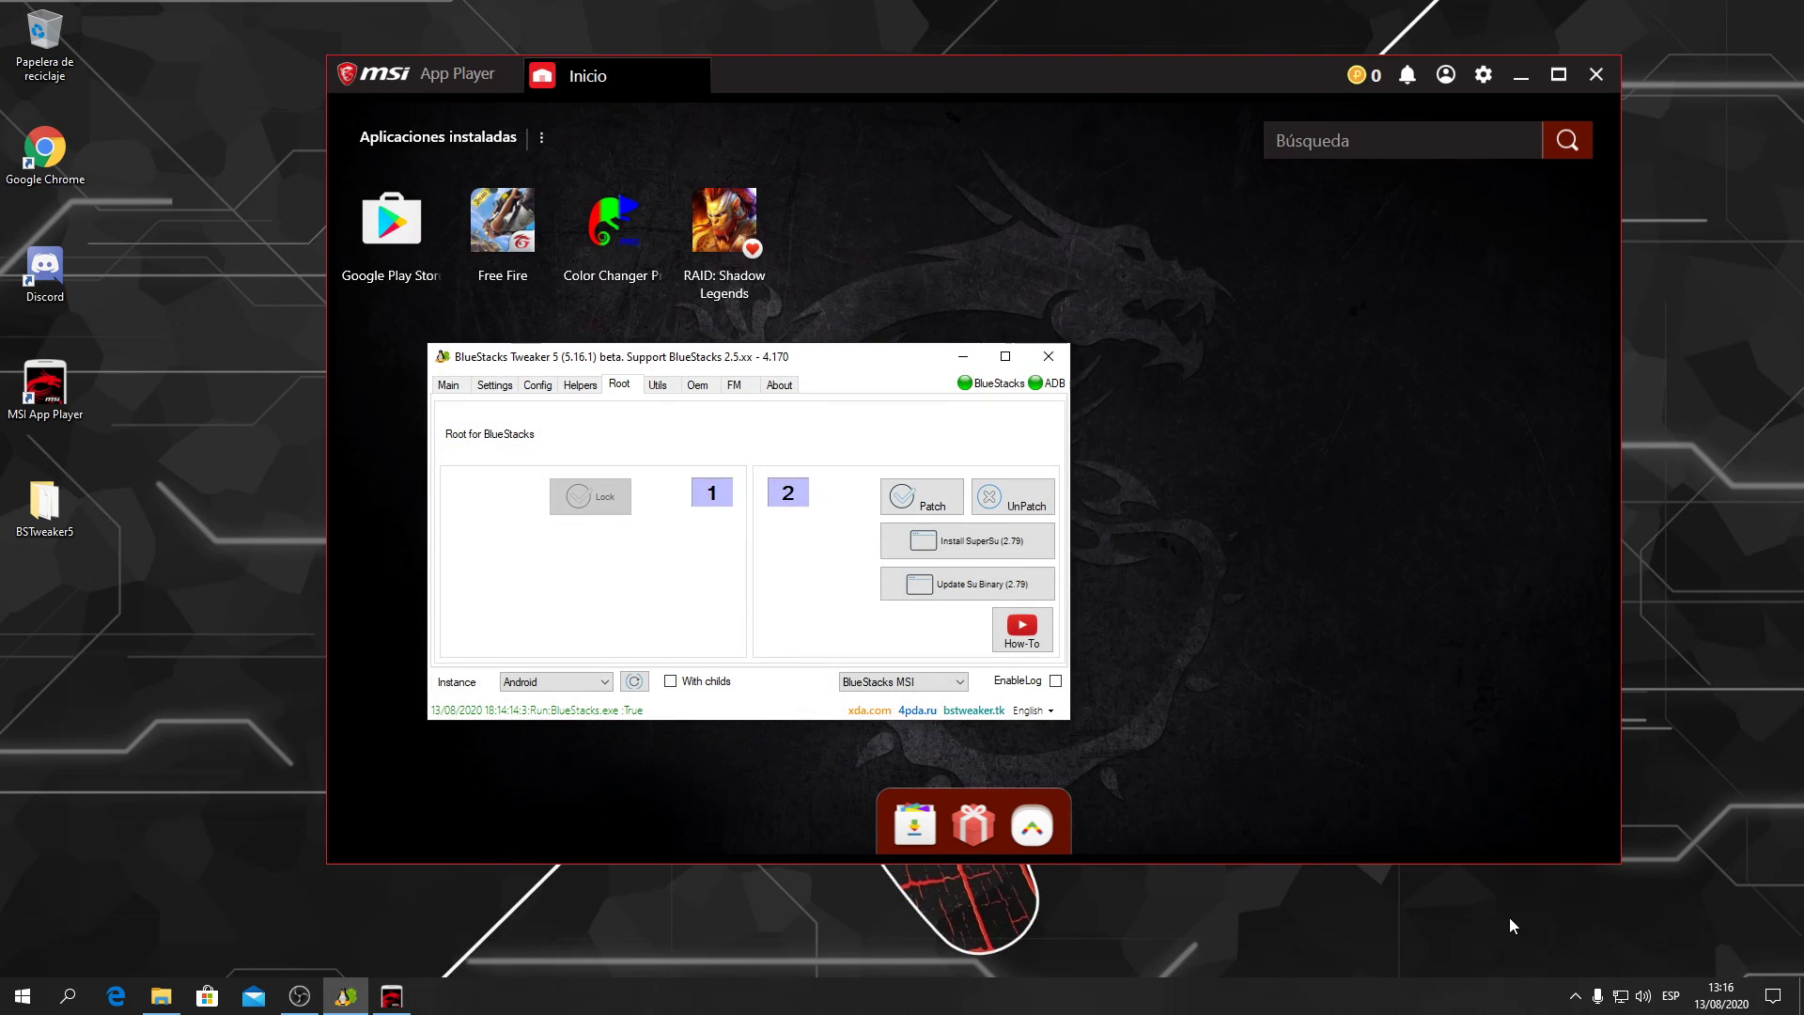
pyautogui.click(1577, 1004)
pyautogui.click(1301, 867)
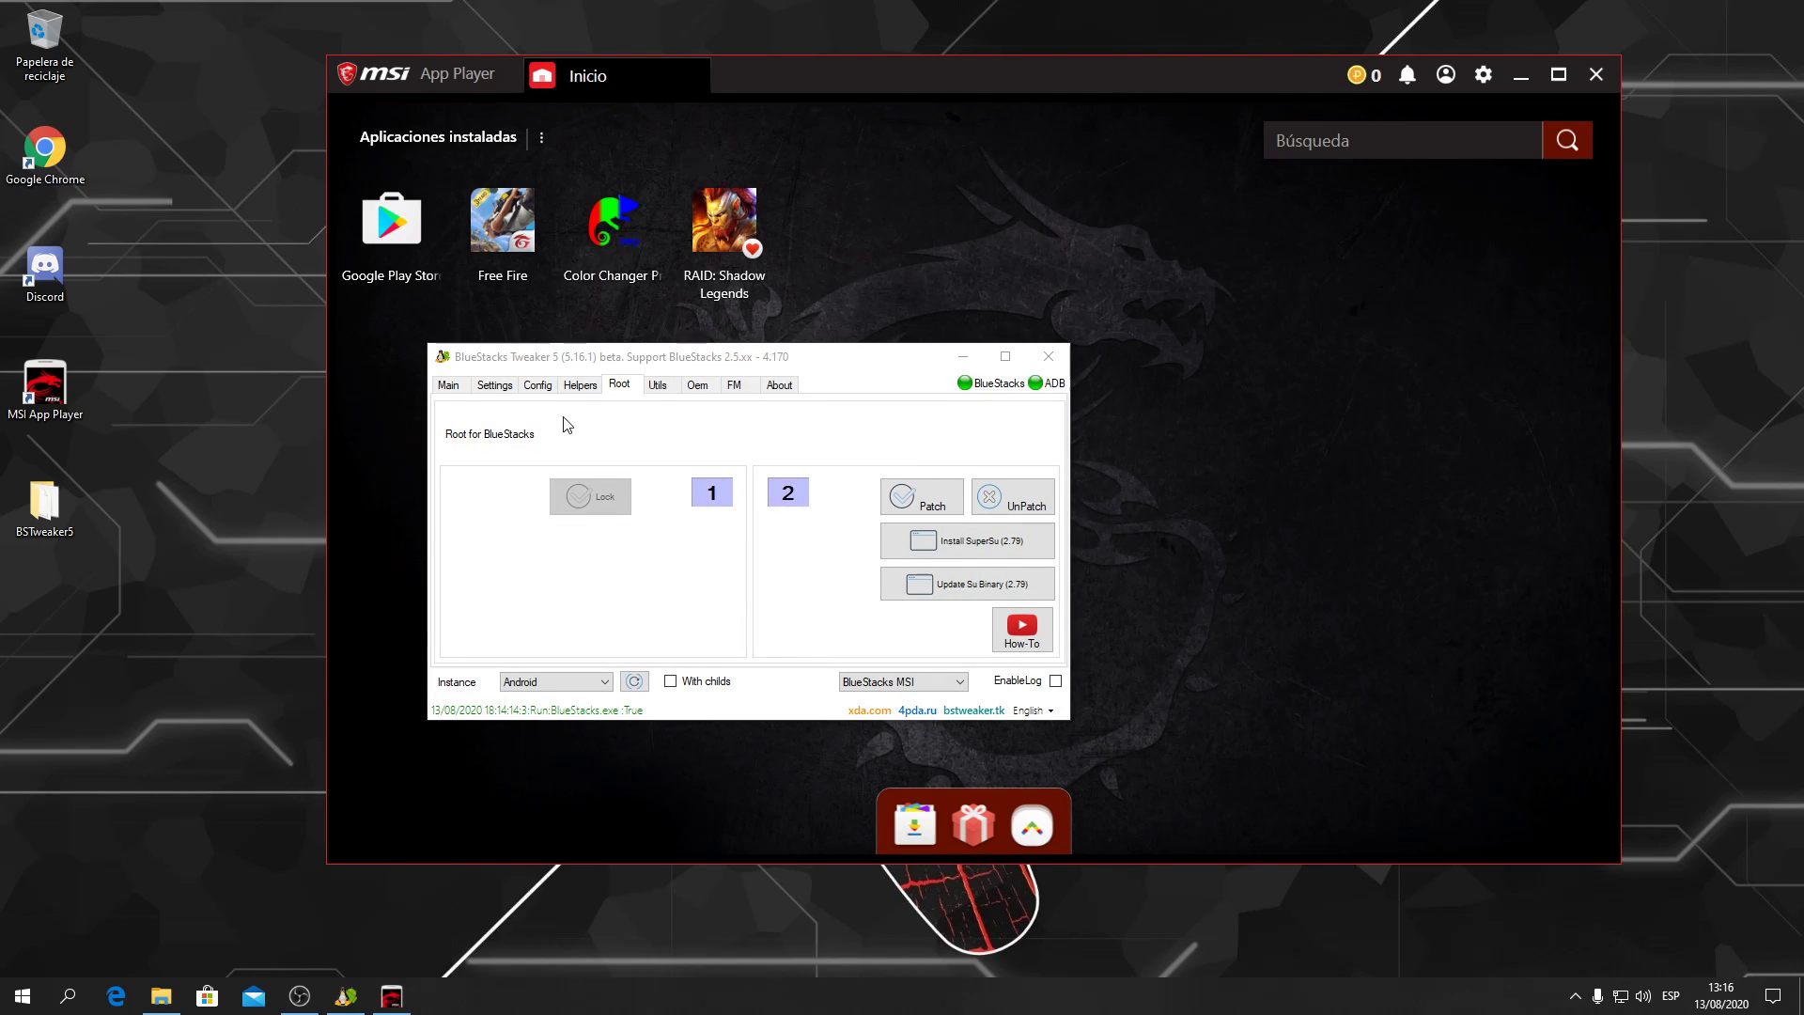
pyautogui.click(495, 385)
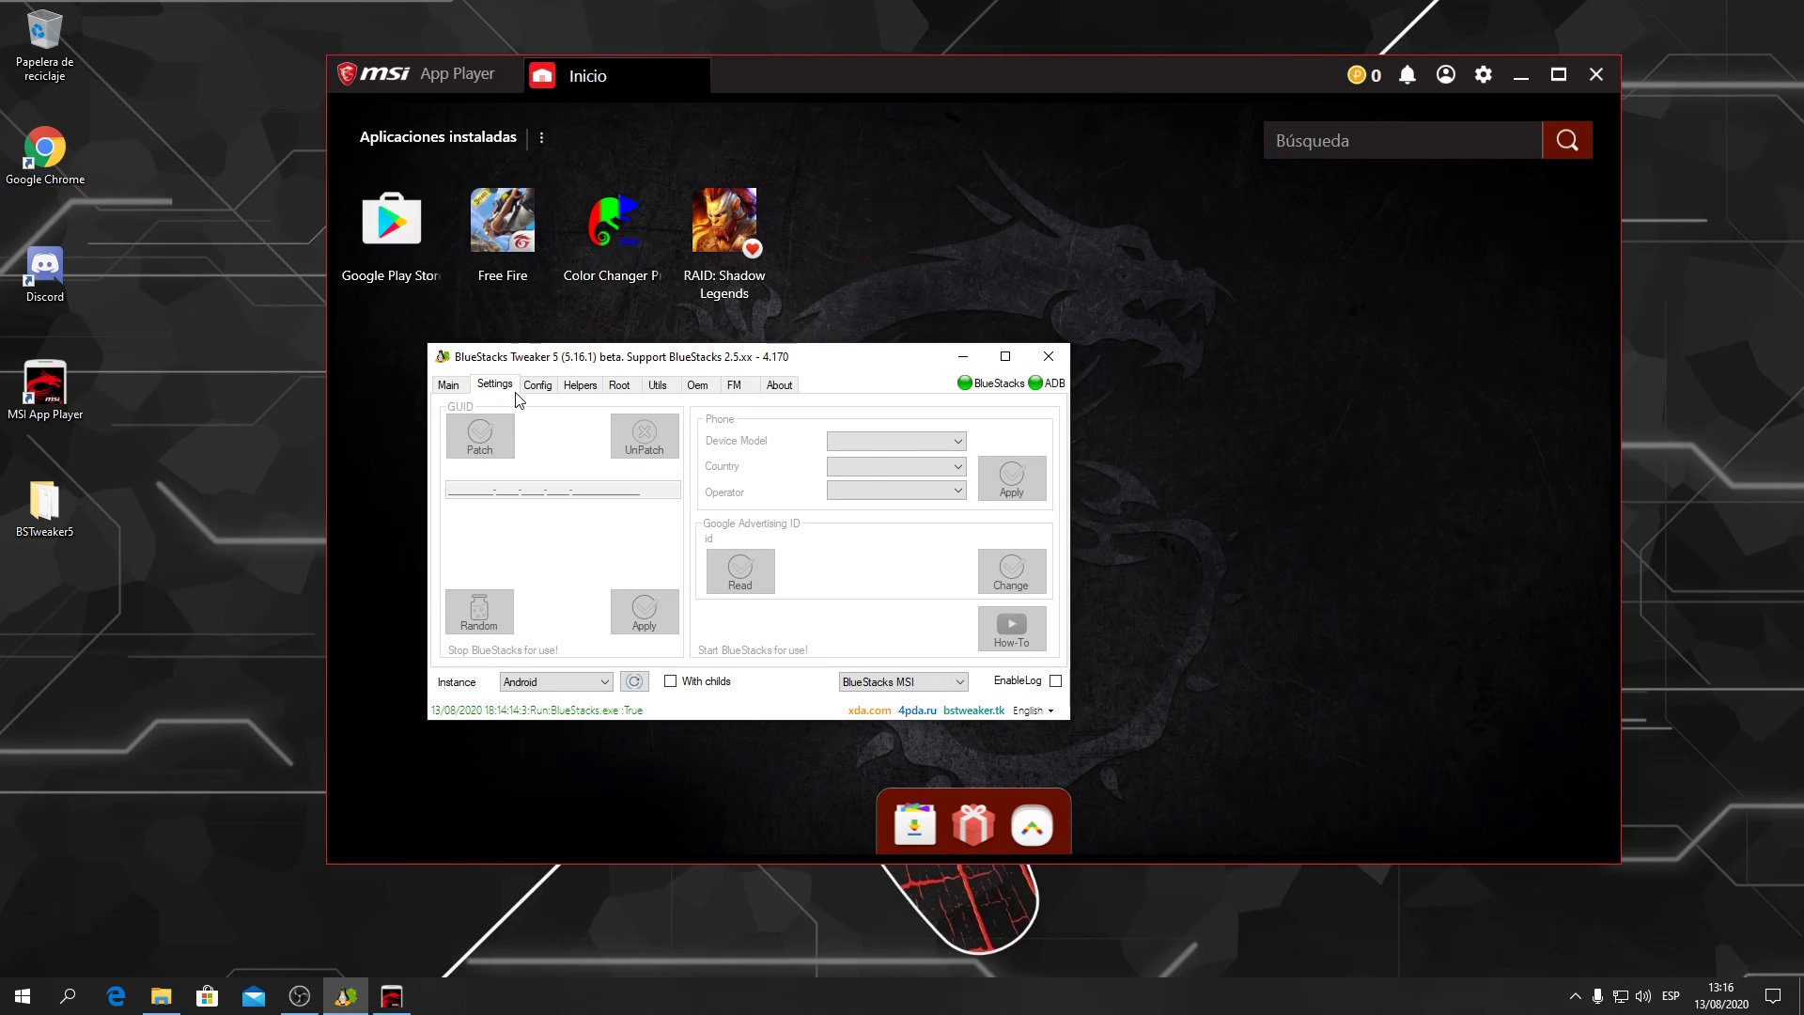
pyautogui.click(876, 470)
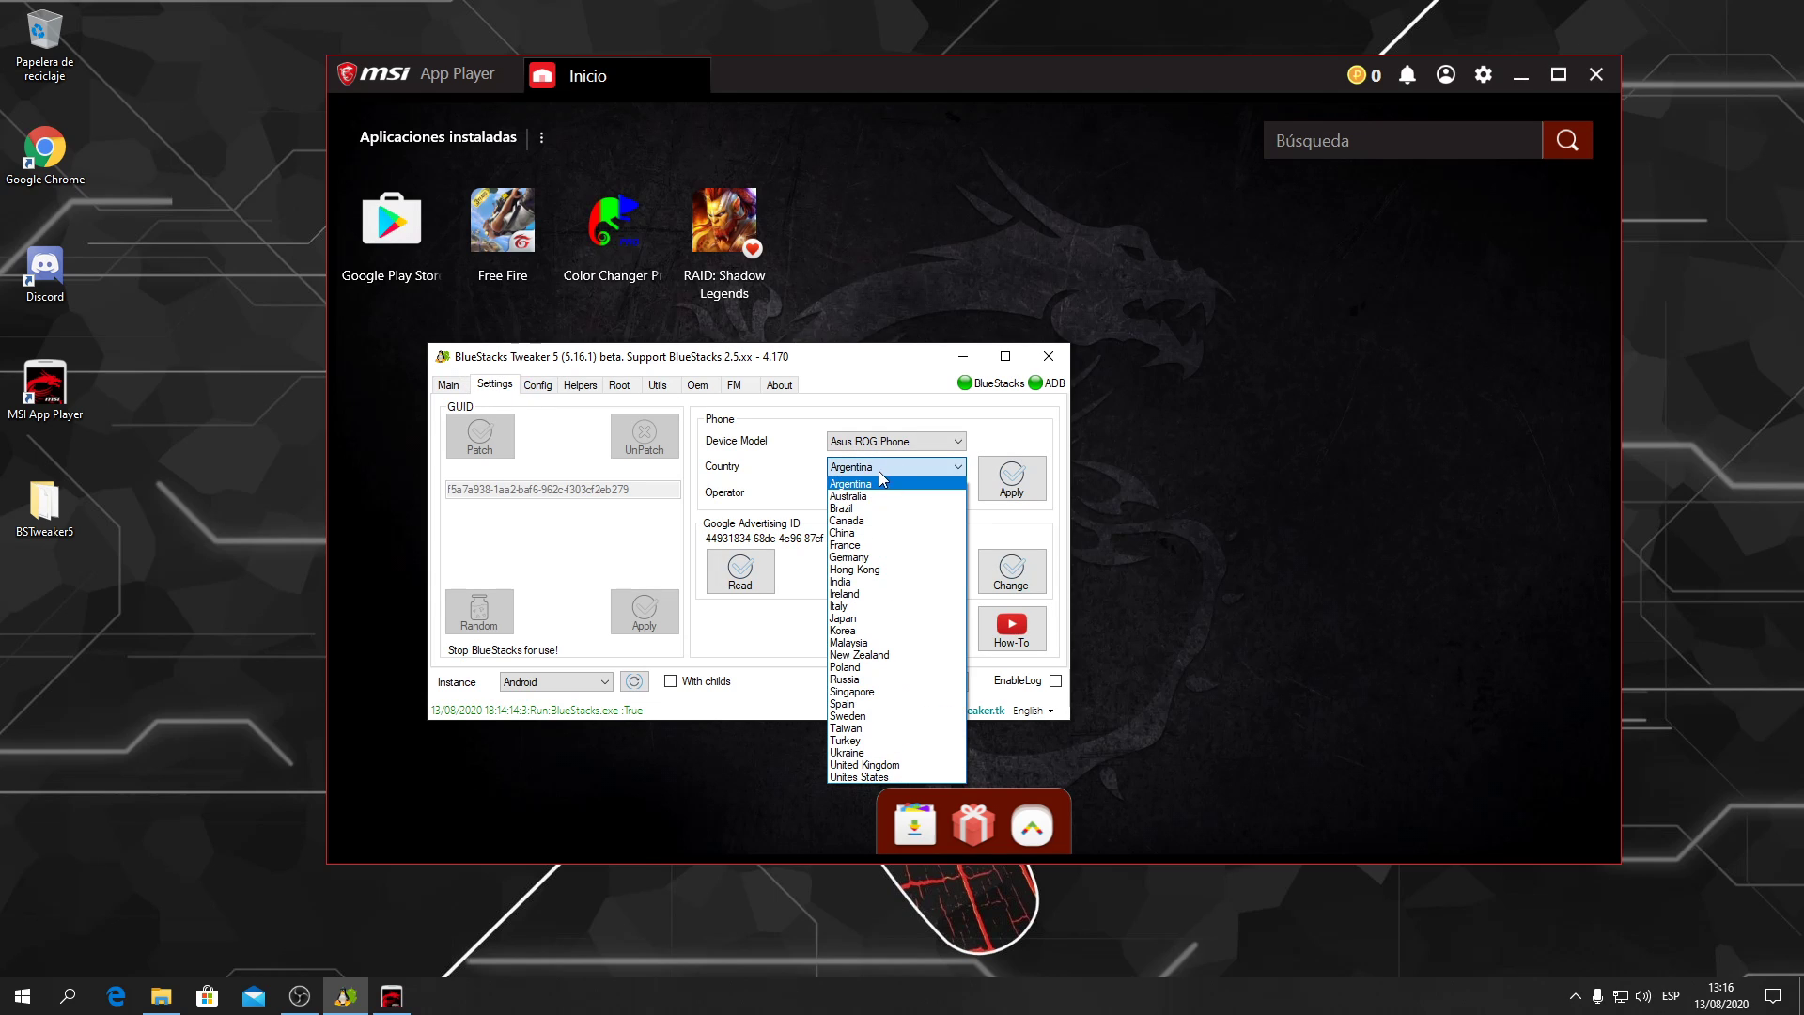
pyautogui.click(883, 442)
pyautogui.click(890, 442)
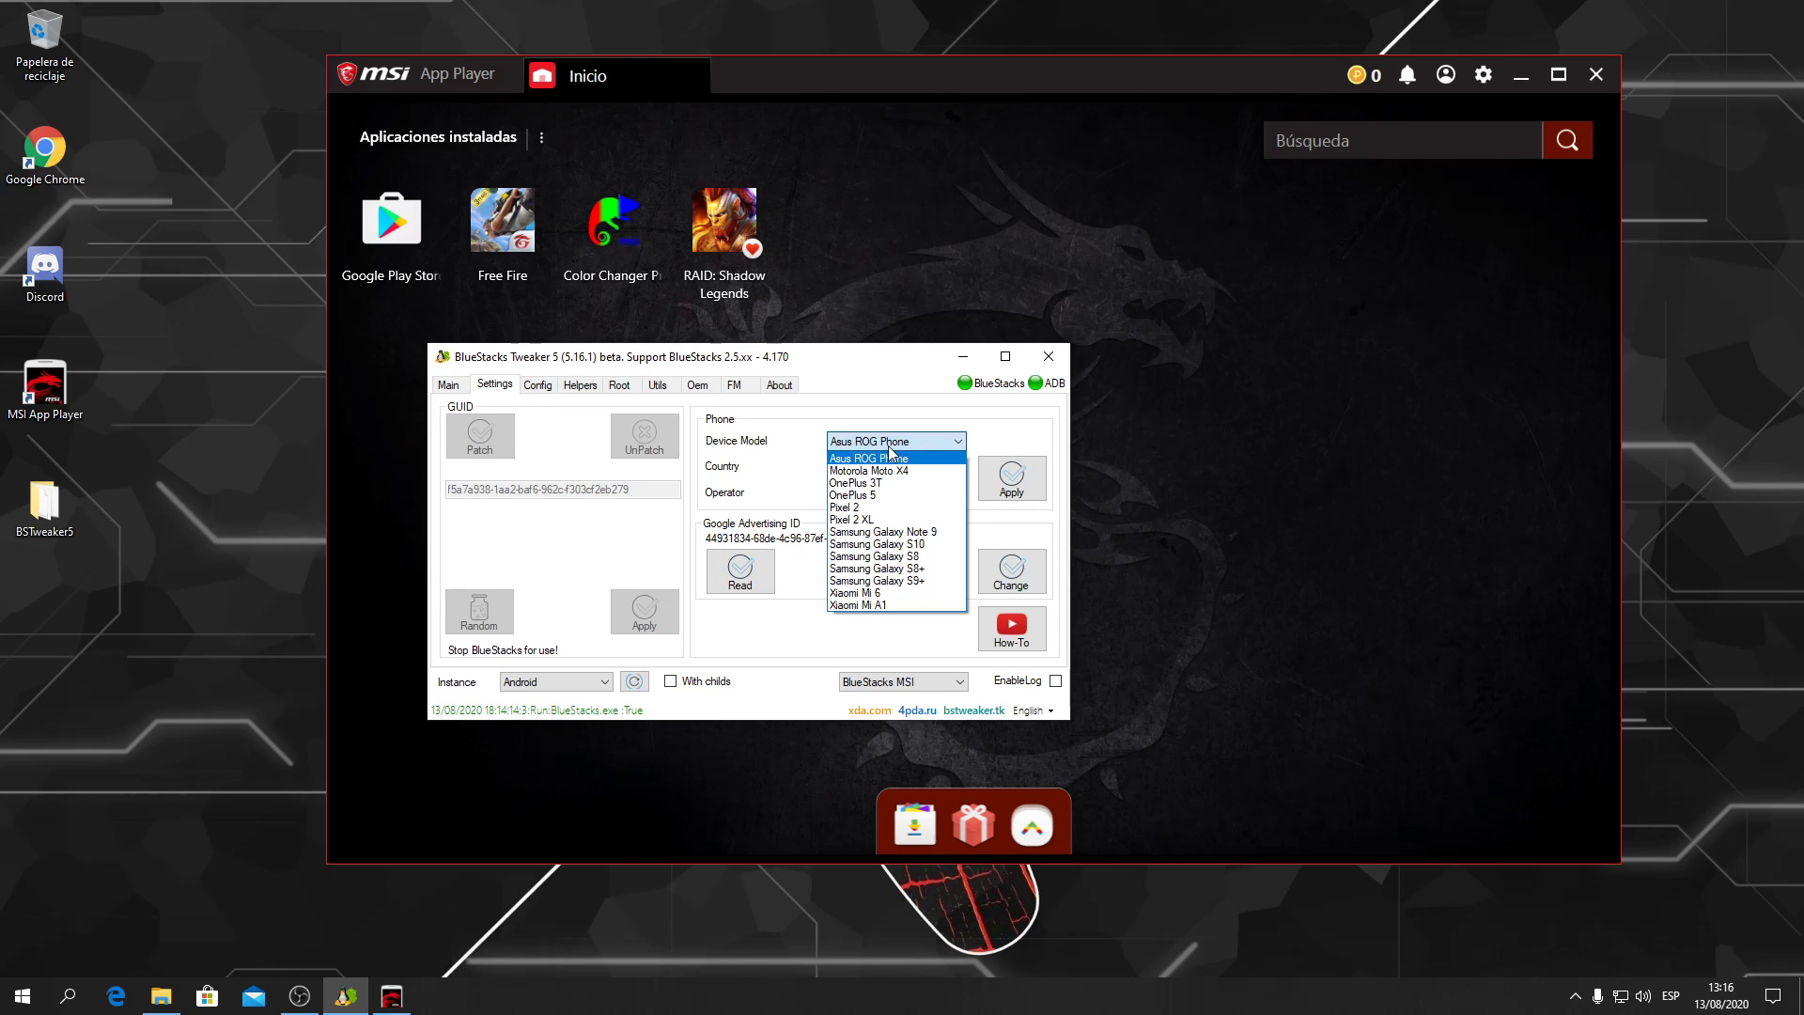
pyautogui.click(893, 447)
pyautogui.click(881, 469)
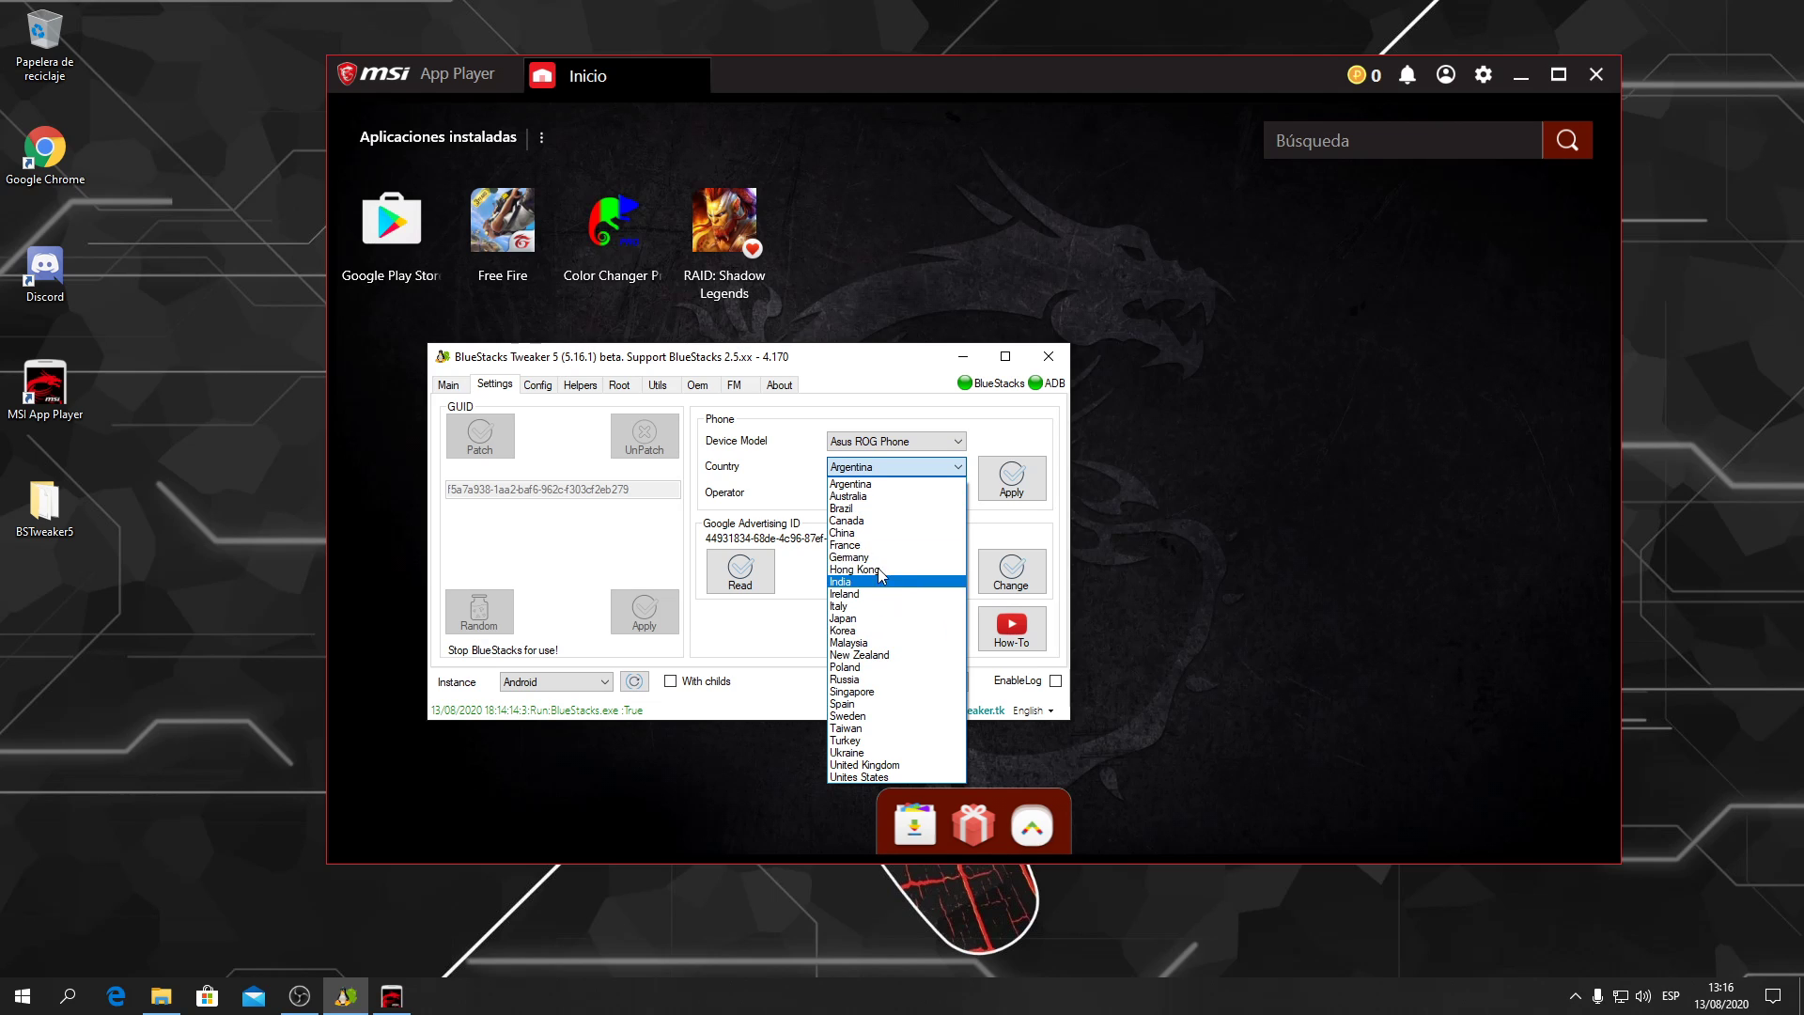
pyautogui.click(851, 508)
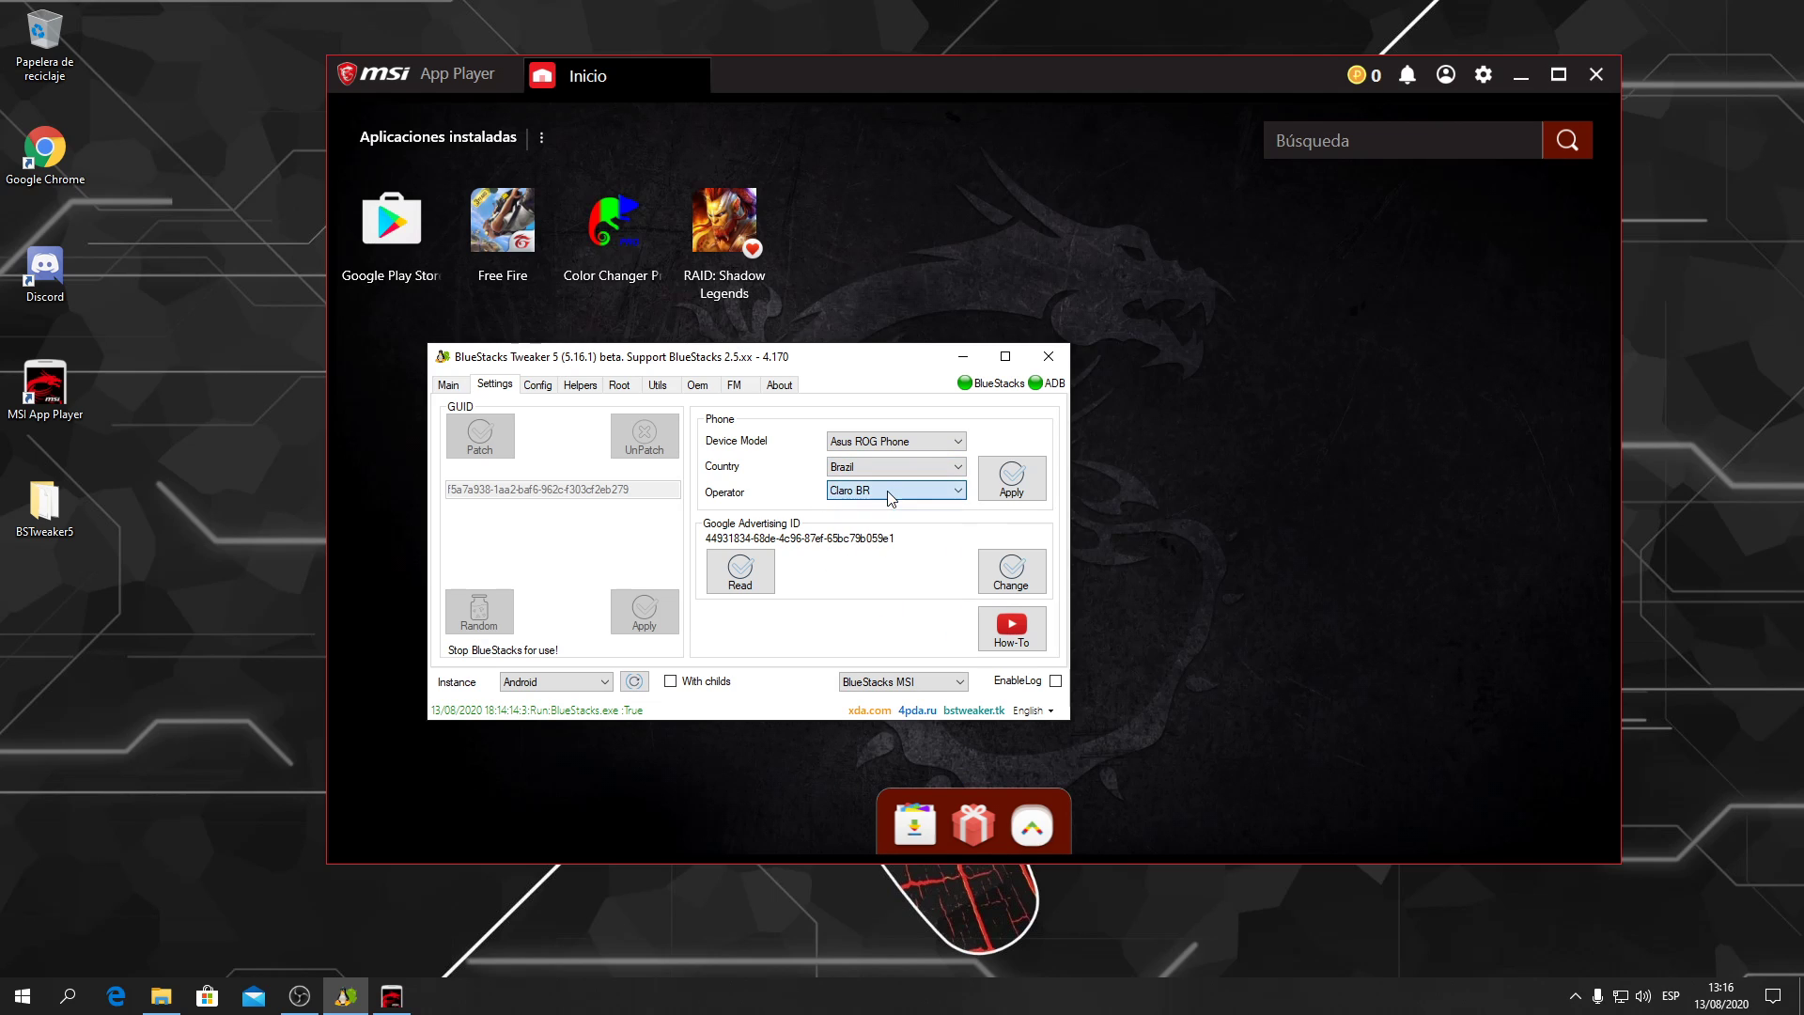
pyautogui.click(1011, 487)
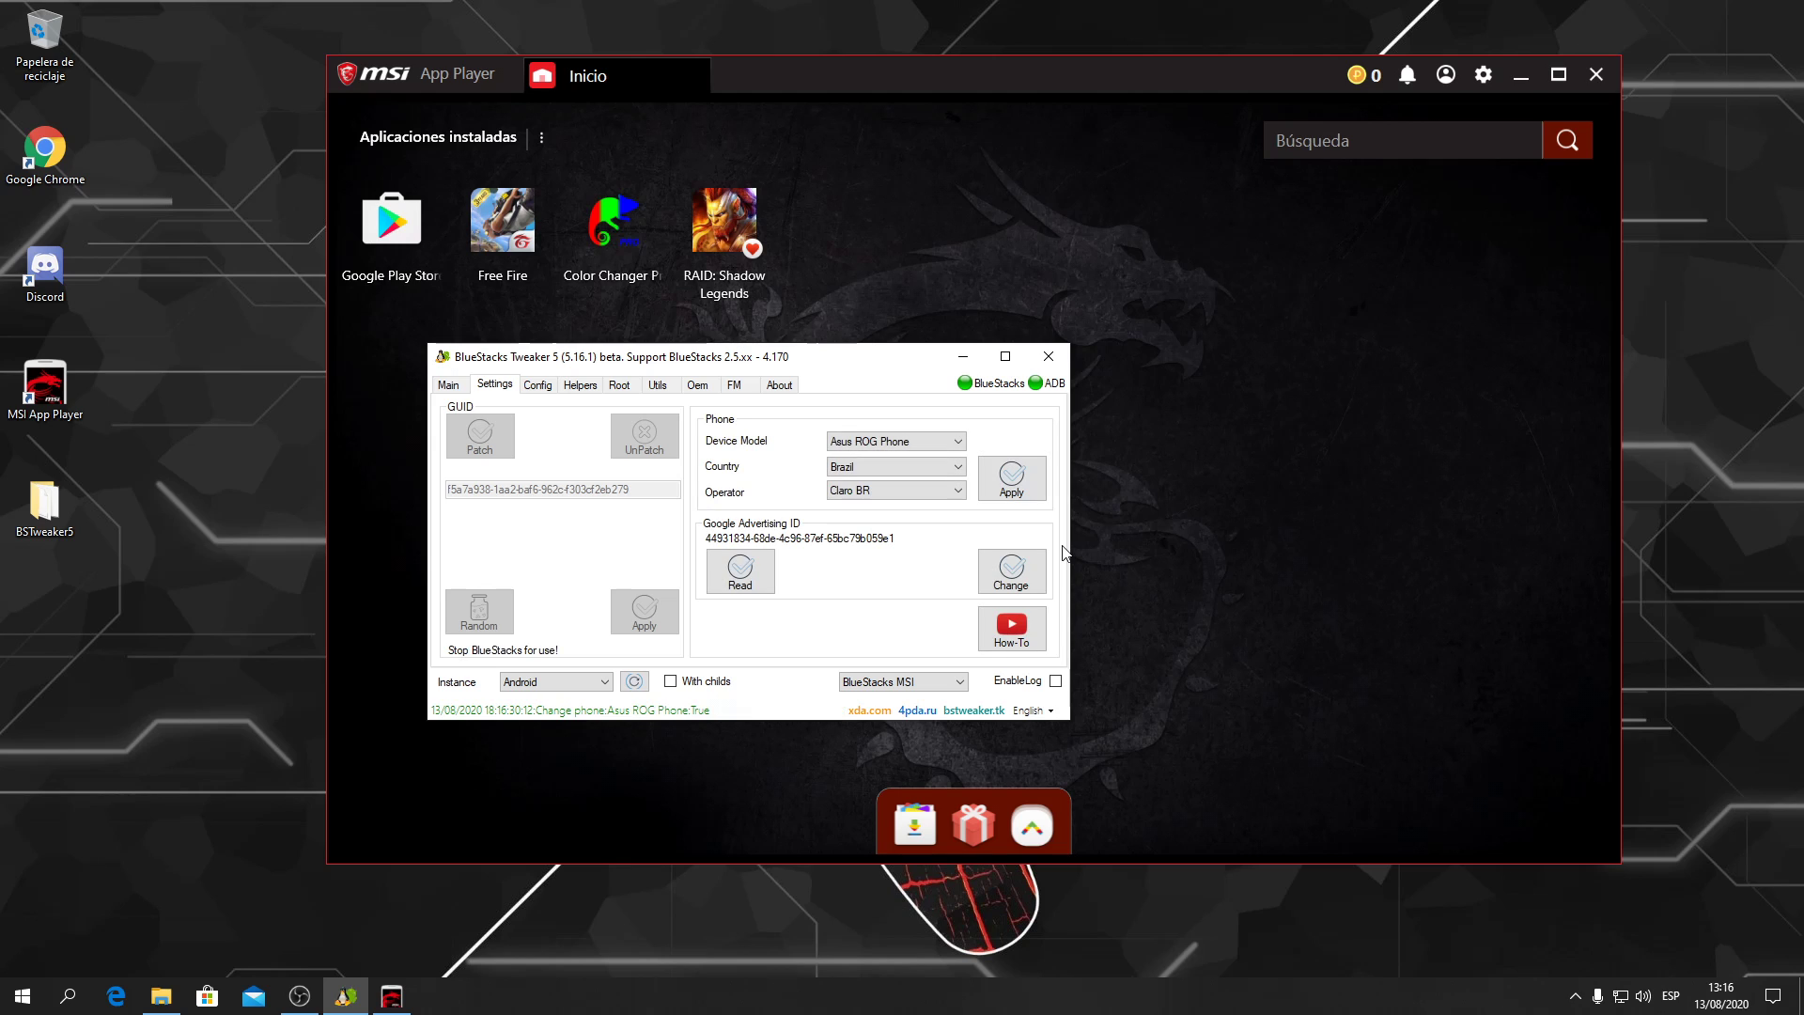
# - Check the custom device profile's manufacturer, brand and model number in the emulator's Avanzado settings
pyautogui.click(1482, 75)
pyautogui.click(1564, 146)
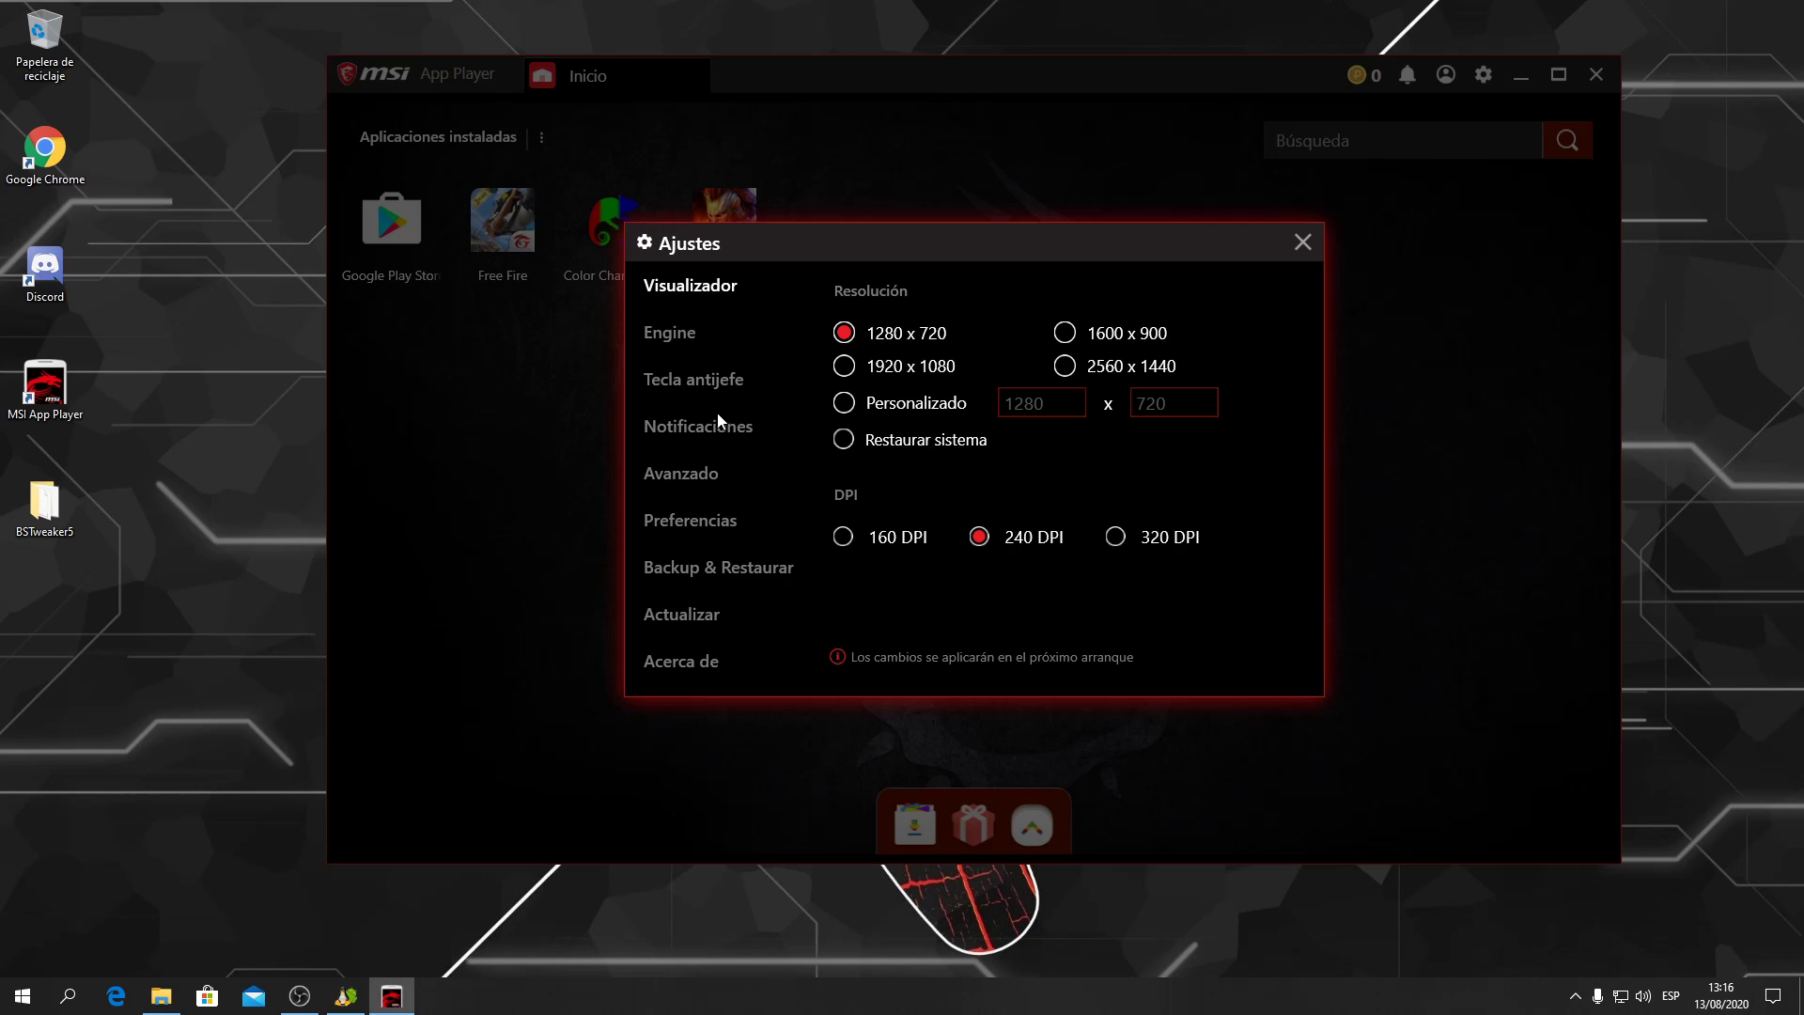
pyautogui.click(679, 474)
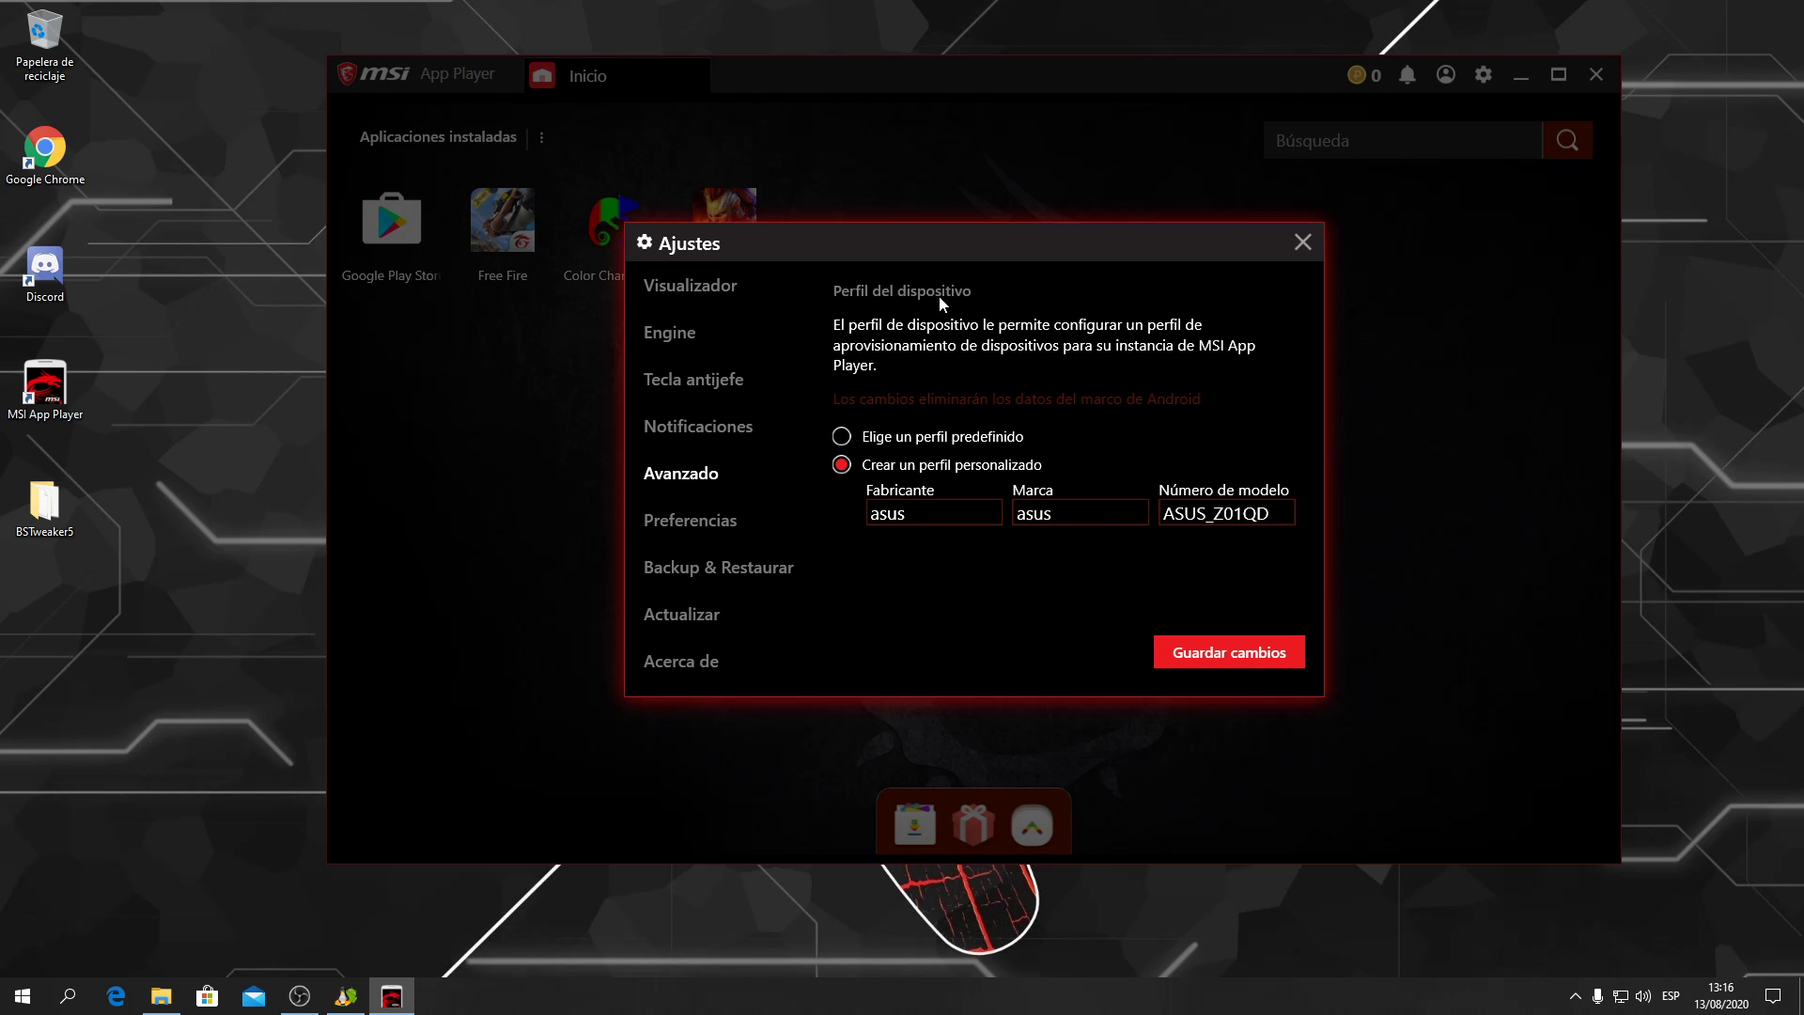
pyautogui.click(1300, 244)
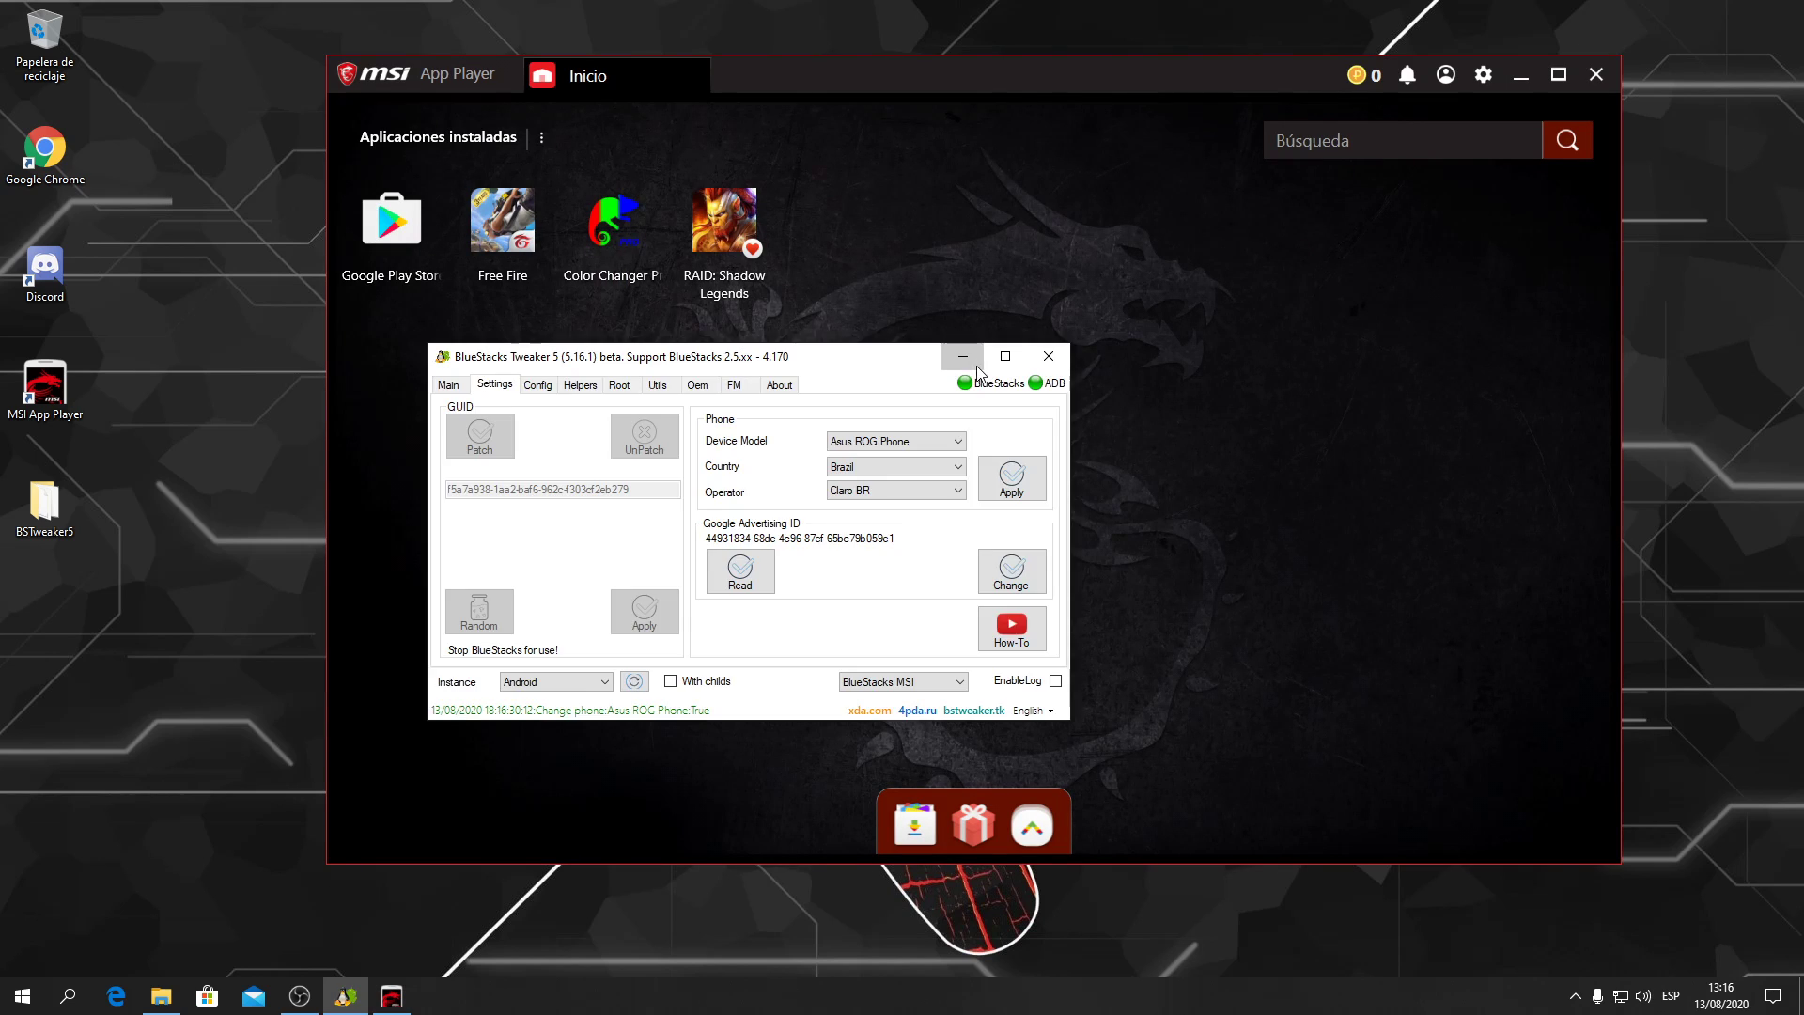
# - Force-kill BlueStacks from the tweaker's main actions and start it again
pyautogui.click(346, 996)
pyautogui.click(449, 384)
pyautogui.click(994, 524)
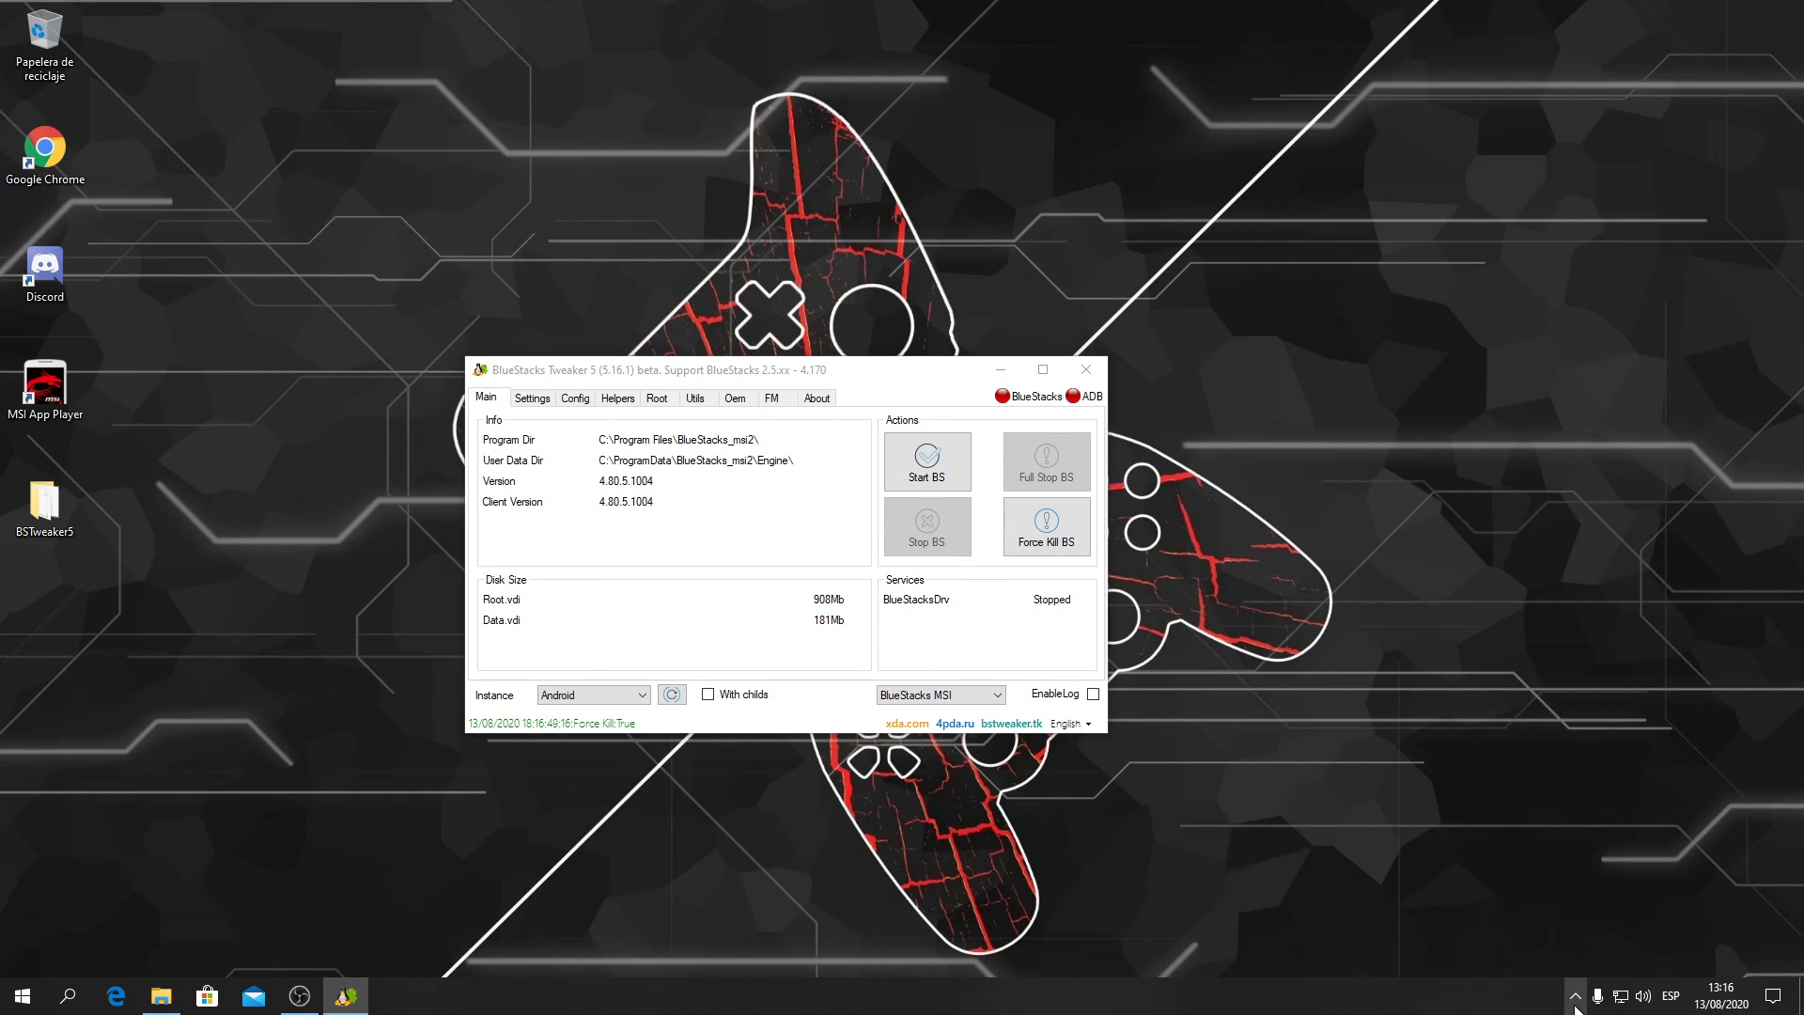
pyautogui.click(1135, 538)
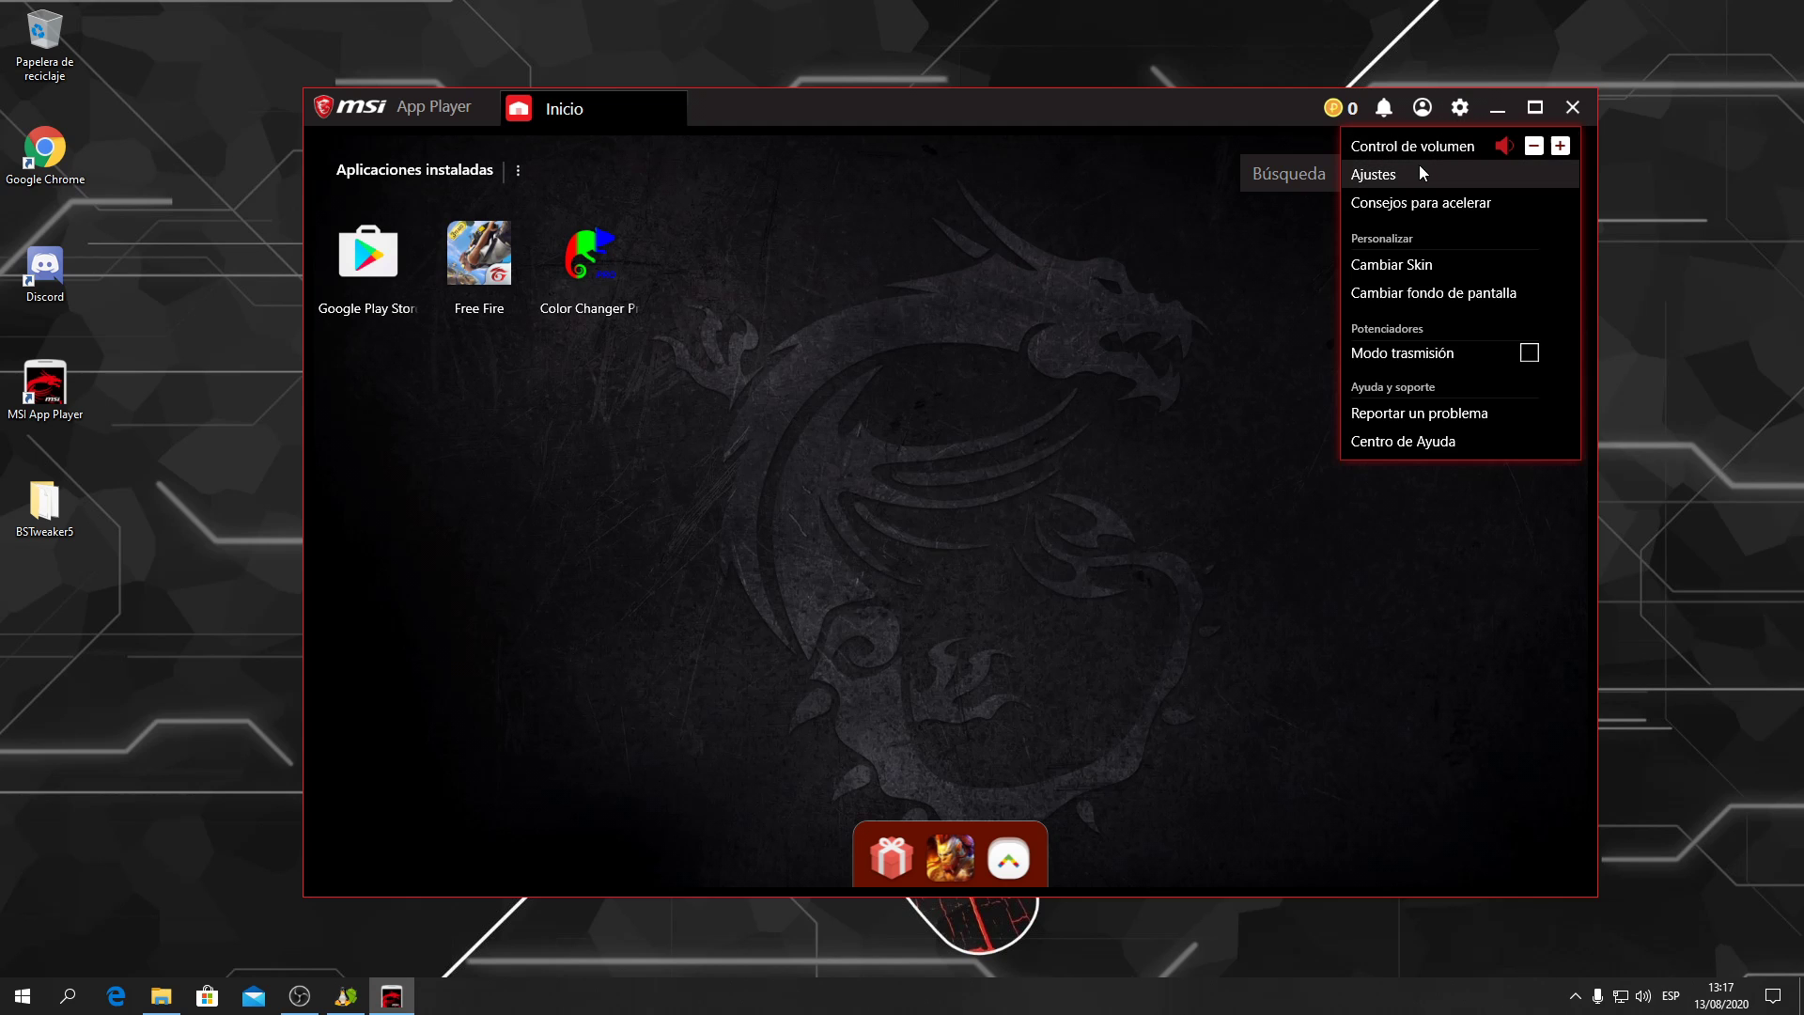
# - Check the frame rate in the emulator's Engine settings and enable Mostrar FPS durante el juego
pyautogui.click(1368, 175)
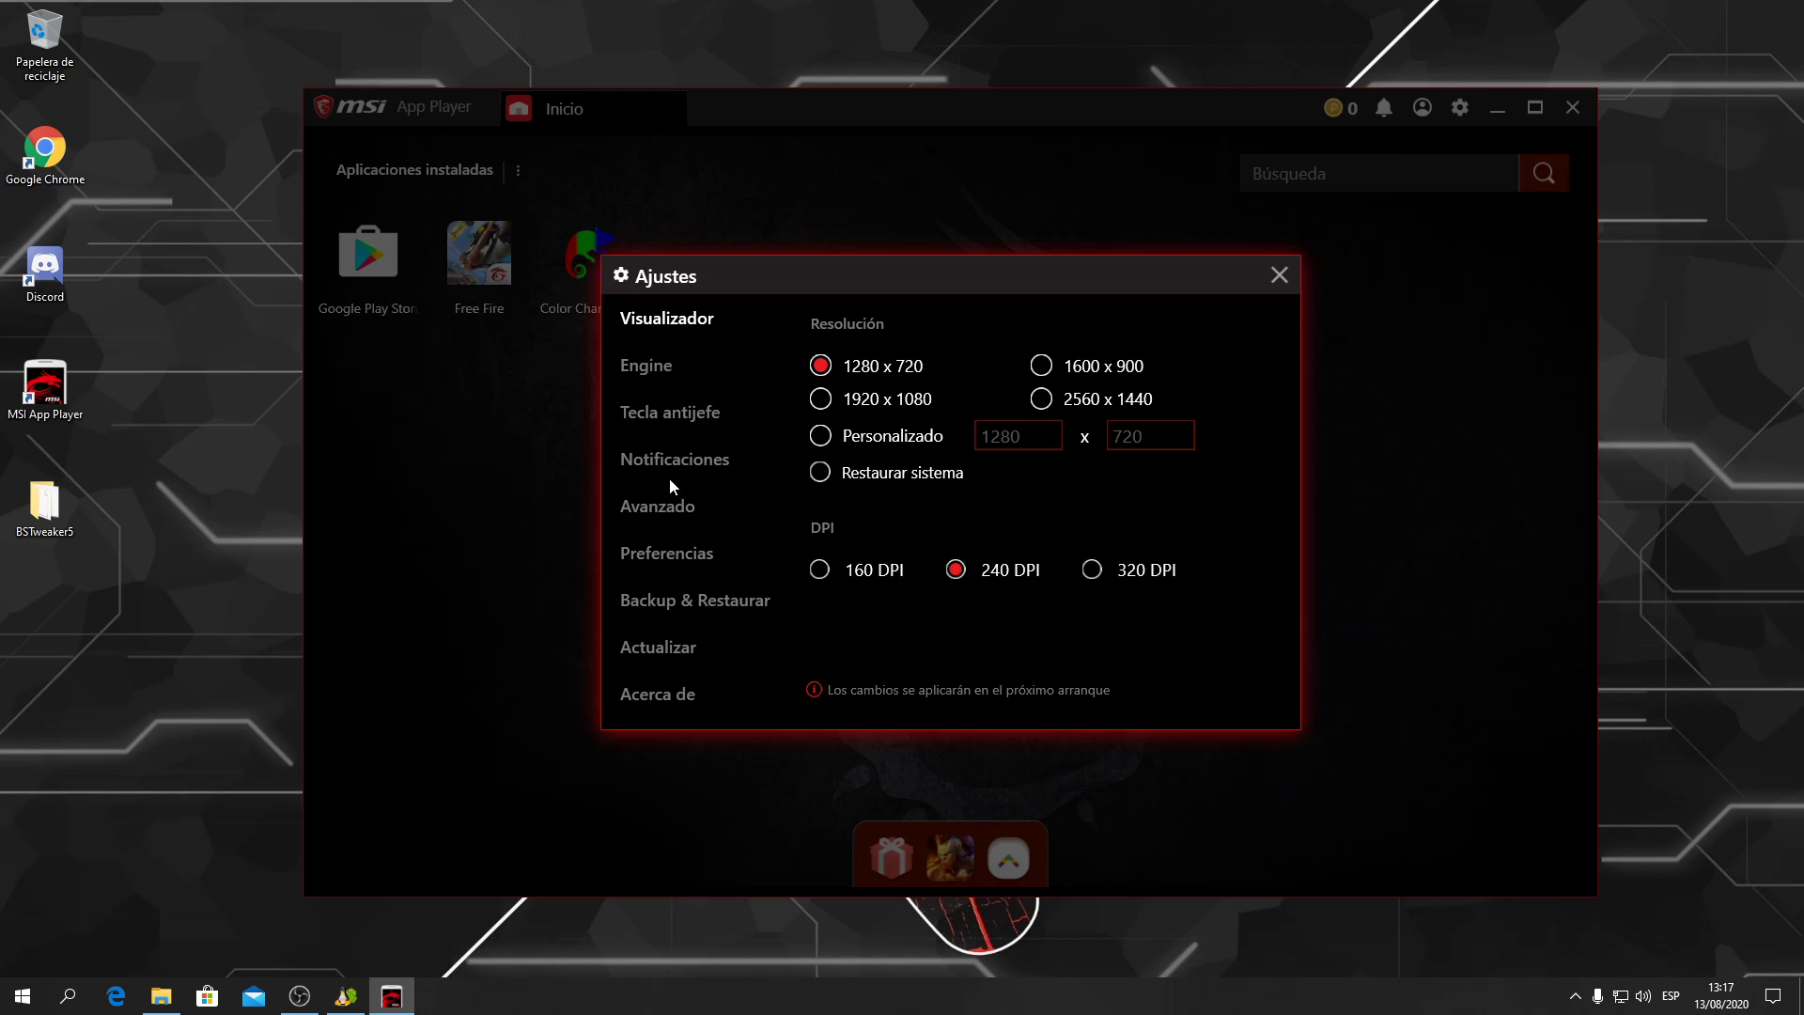
pyautogui.click(667, 374)
pyautogui.scroll(-3, 1025, 486)
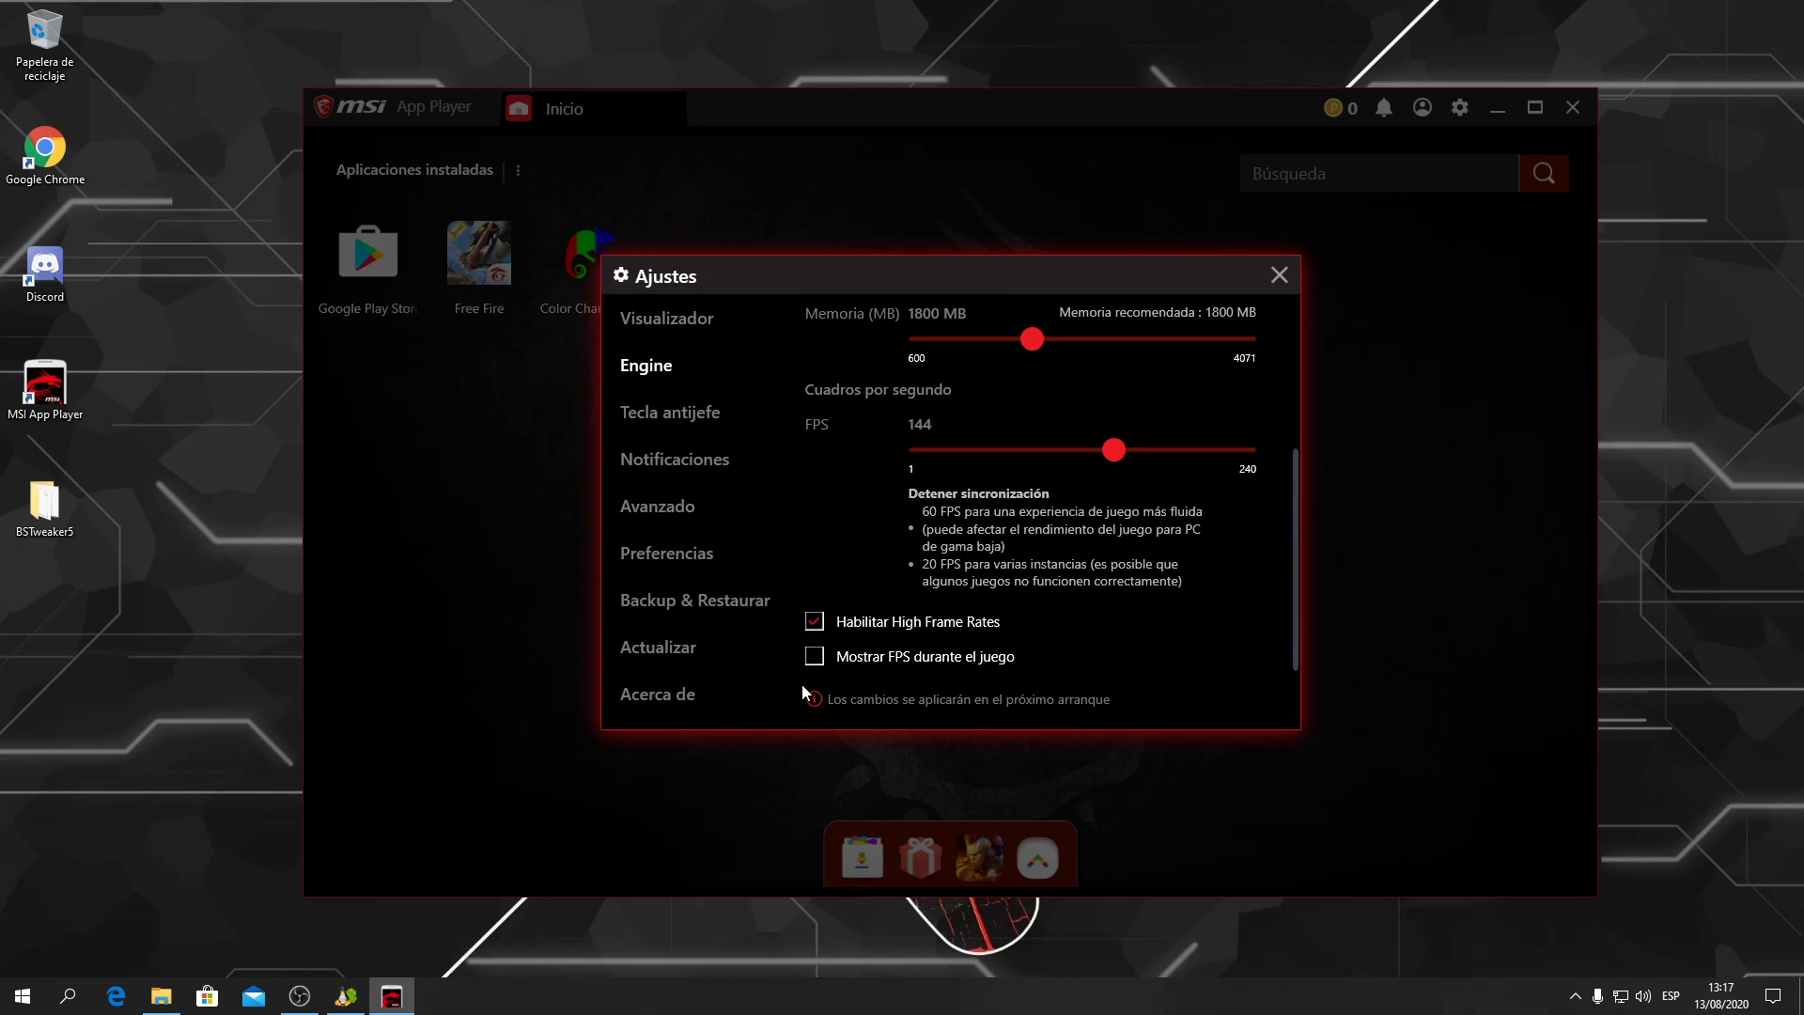
pyautogui.click(1279, 275)
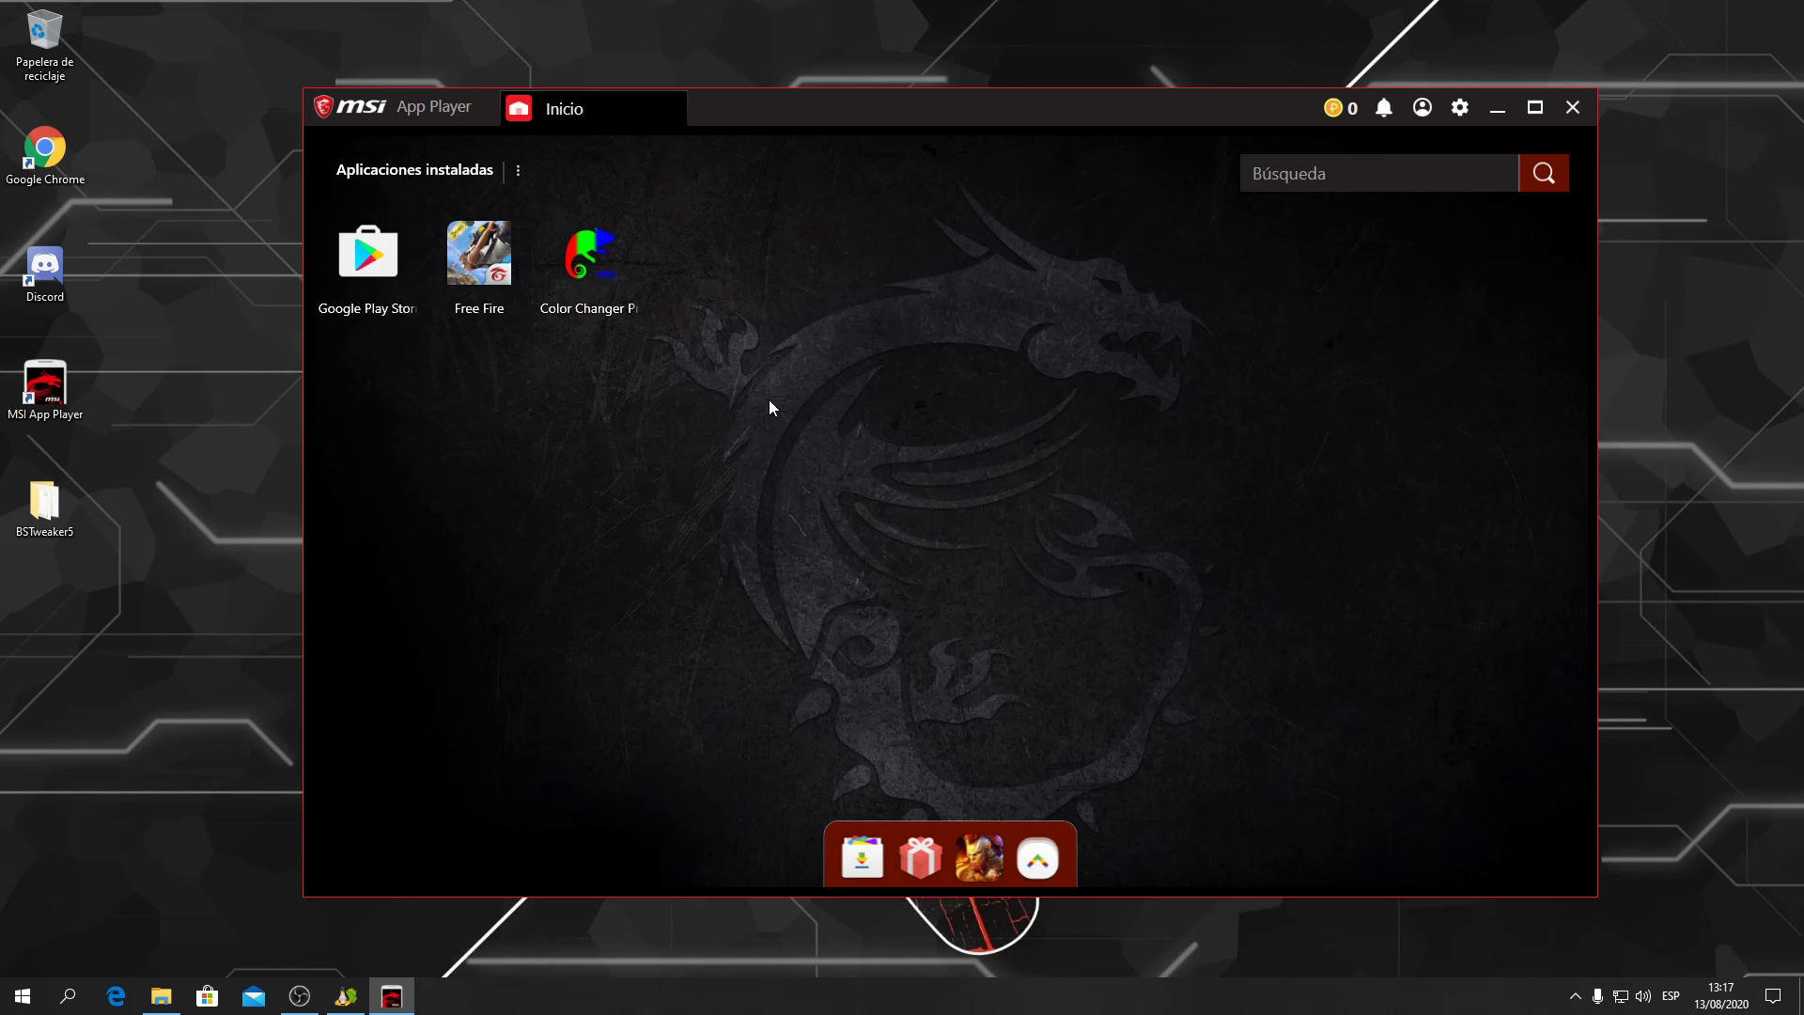
# - Launch Free Fire in the emulator and place the tweaker window over the loading game
pyautogui.click(516, 273)
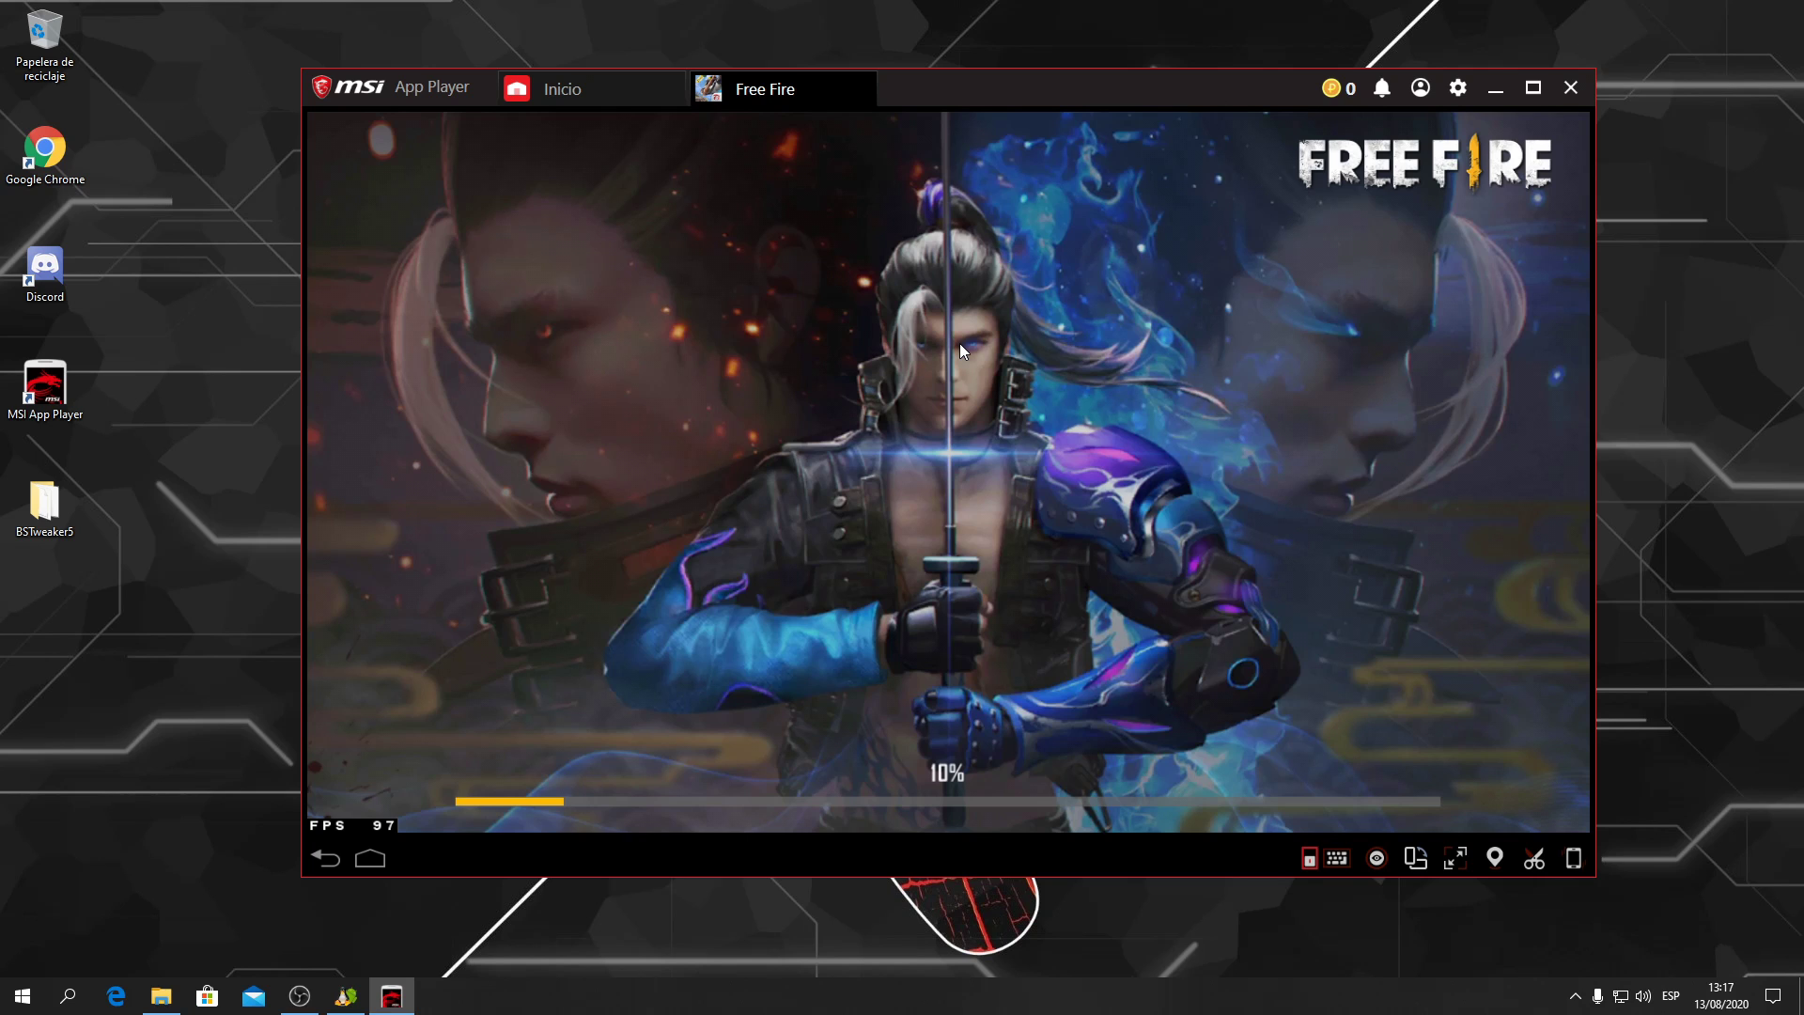
pyautogui.moveTo(1060, 75)
pyautogui.mouseDown()
pyautogui.moveTo(1009, 94)
pyautogui.moveTo(1074, 73)
pyautogui.moveTo(1052, 66)
pyautogui.mouseUp()
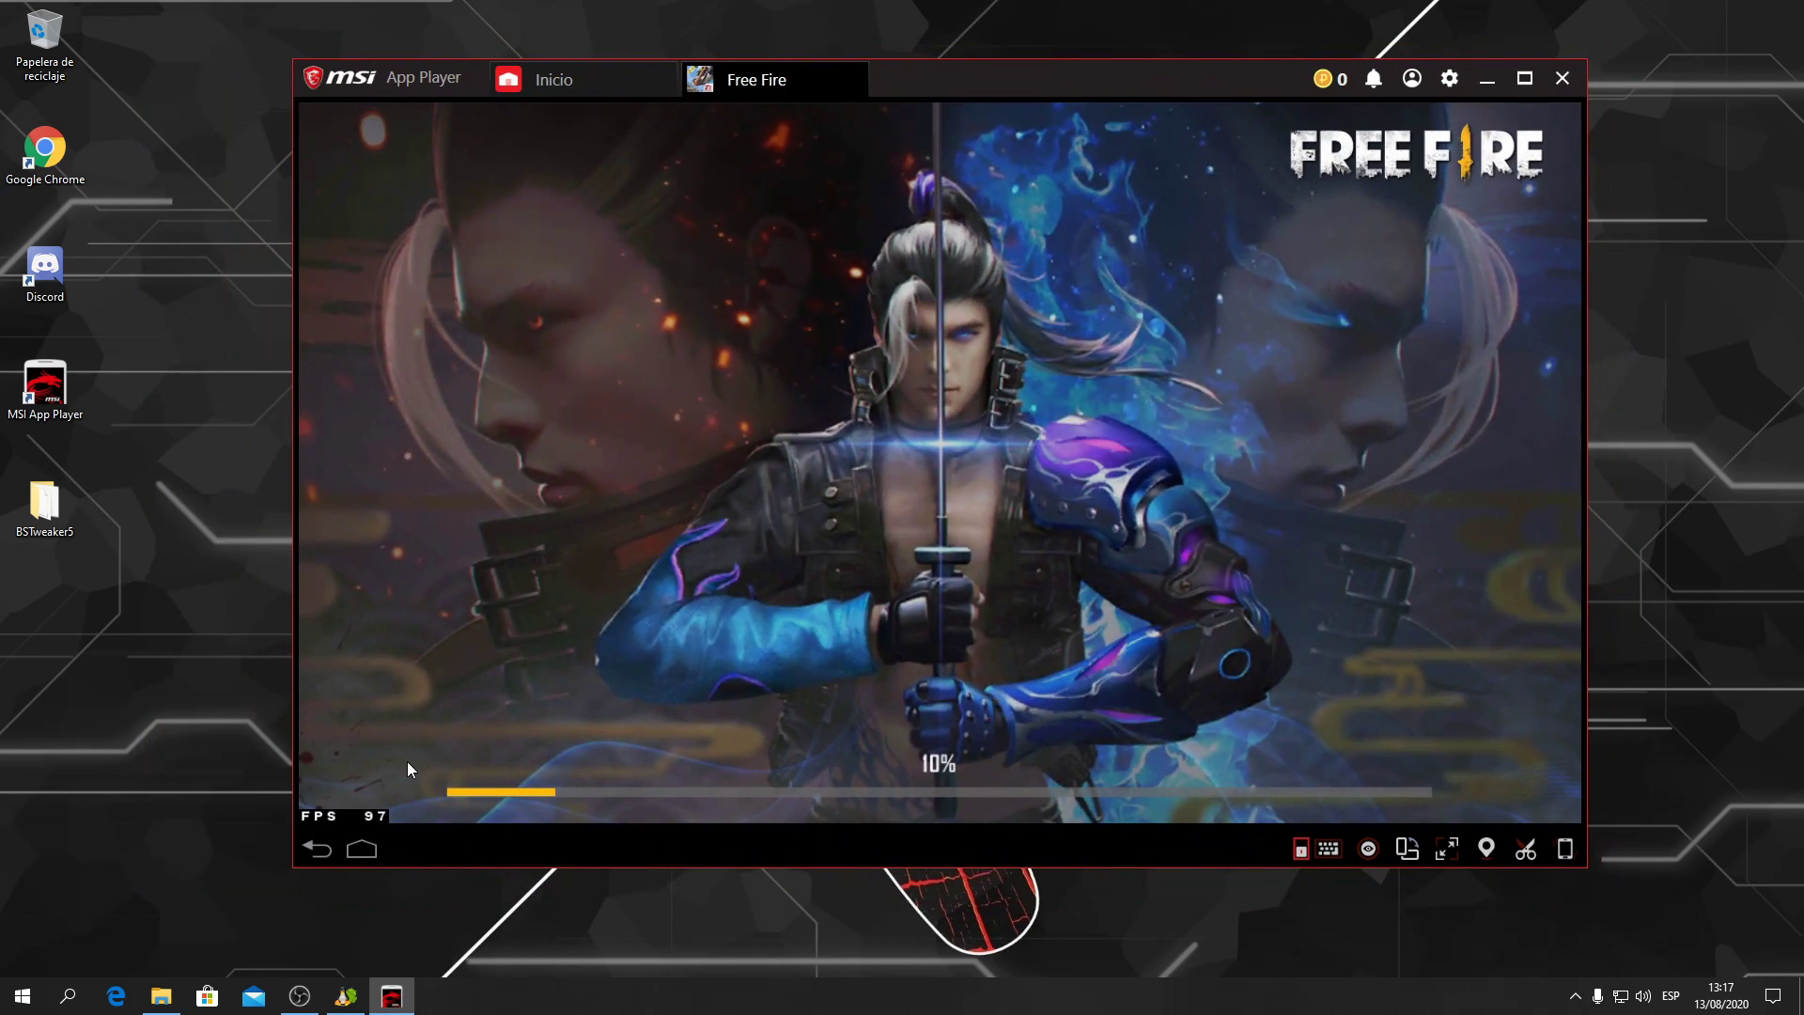
pyautogui.click(345, 995)
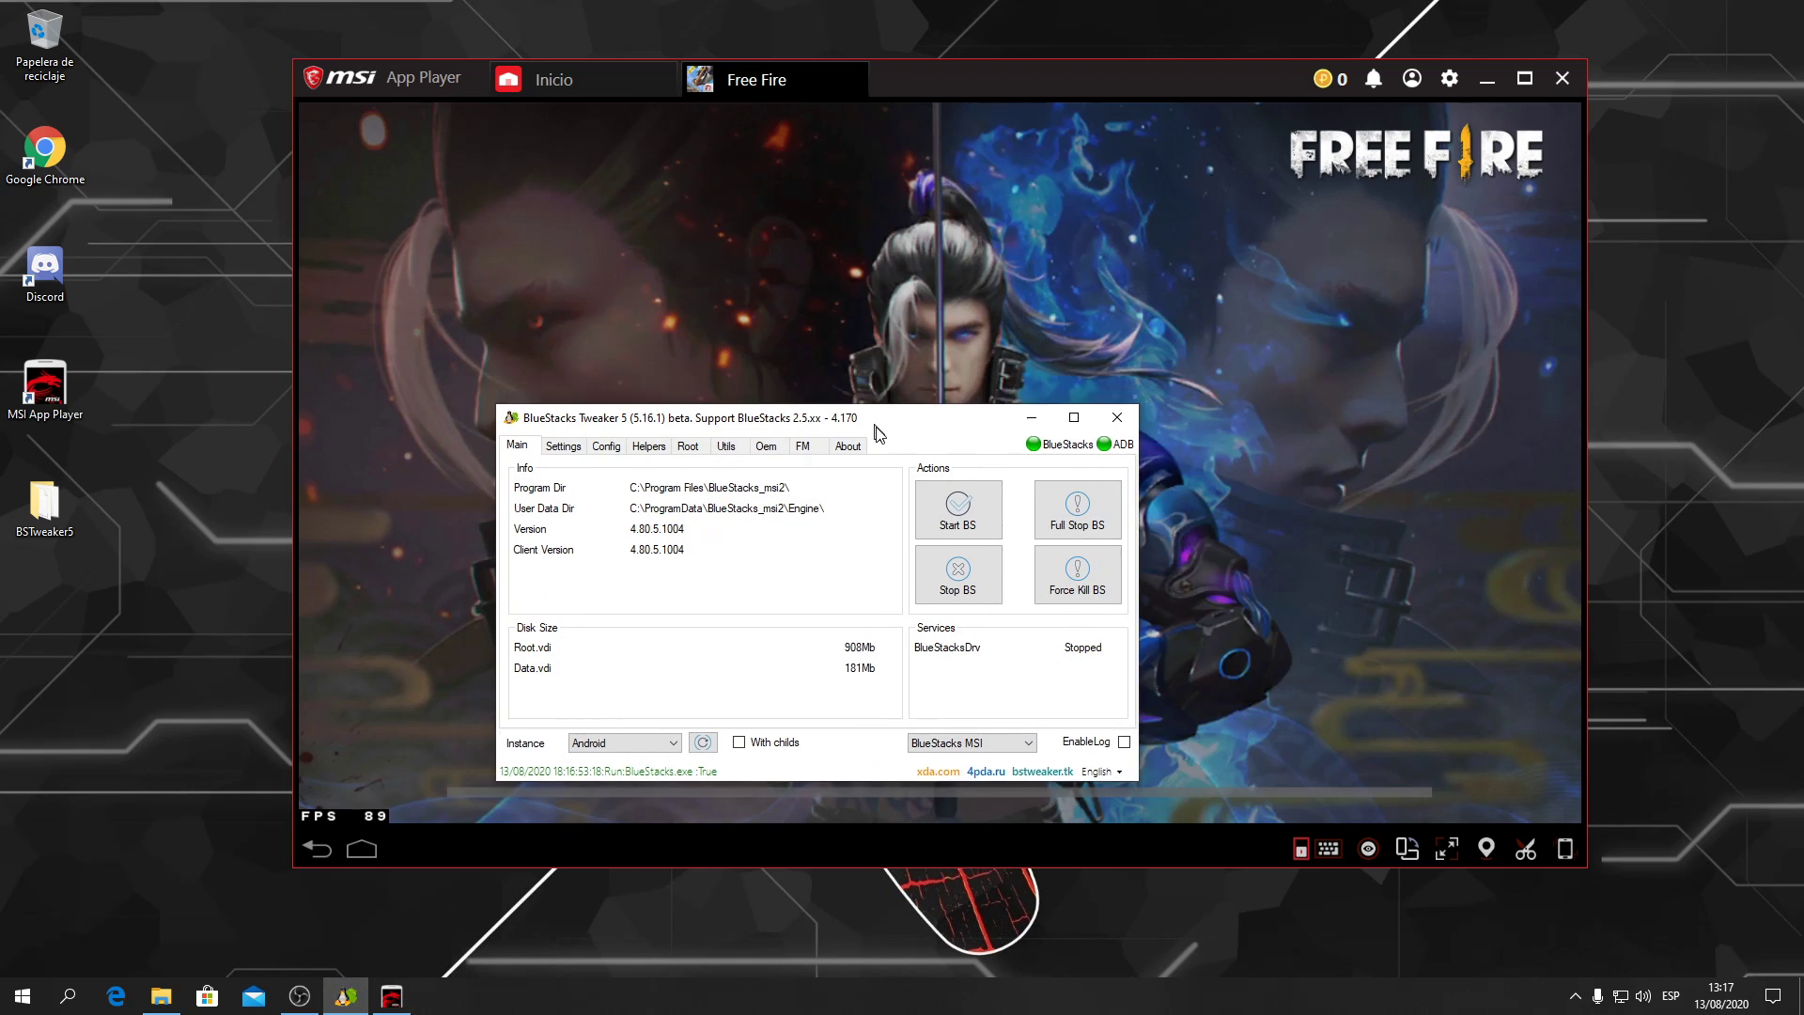
pyautogui.moveTo(862, 482); pyautogui.dragTo(828, 412)
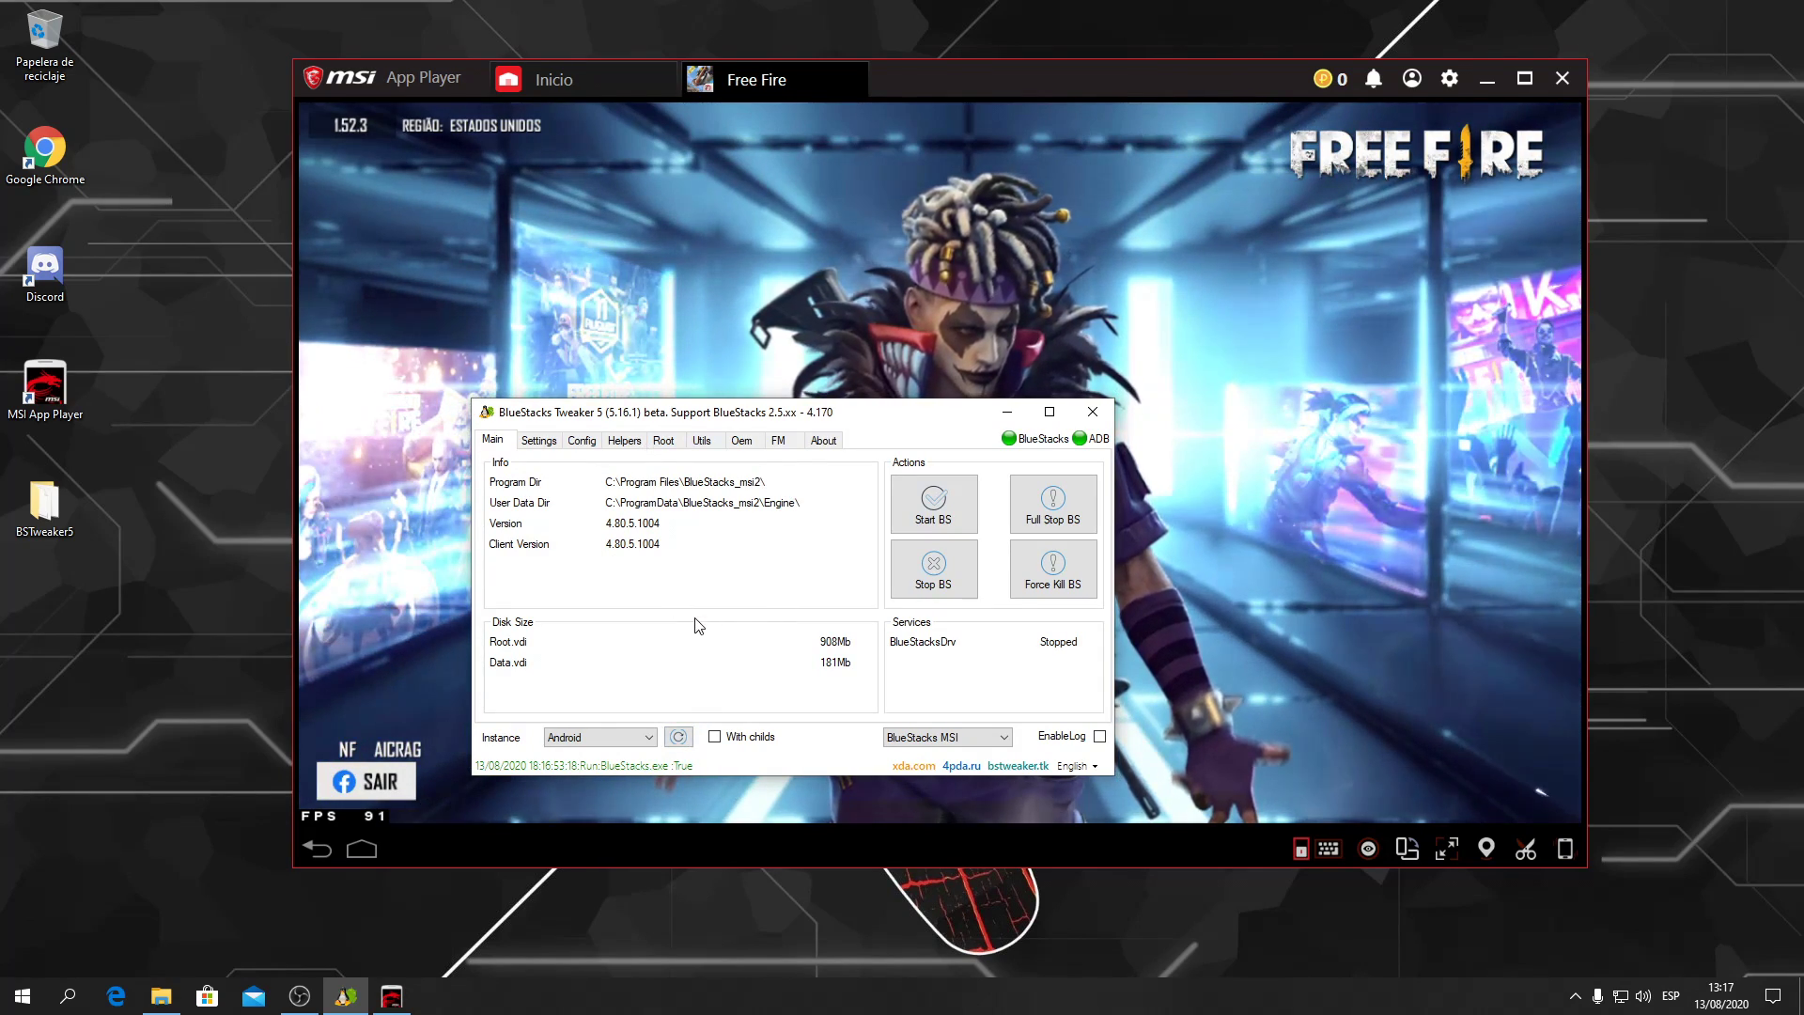
pyautogui.moveTo(786, 413); pyautogui.dragTo(810, 392)
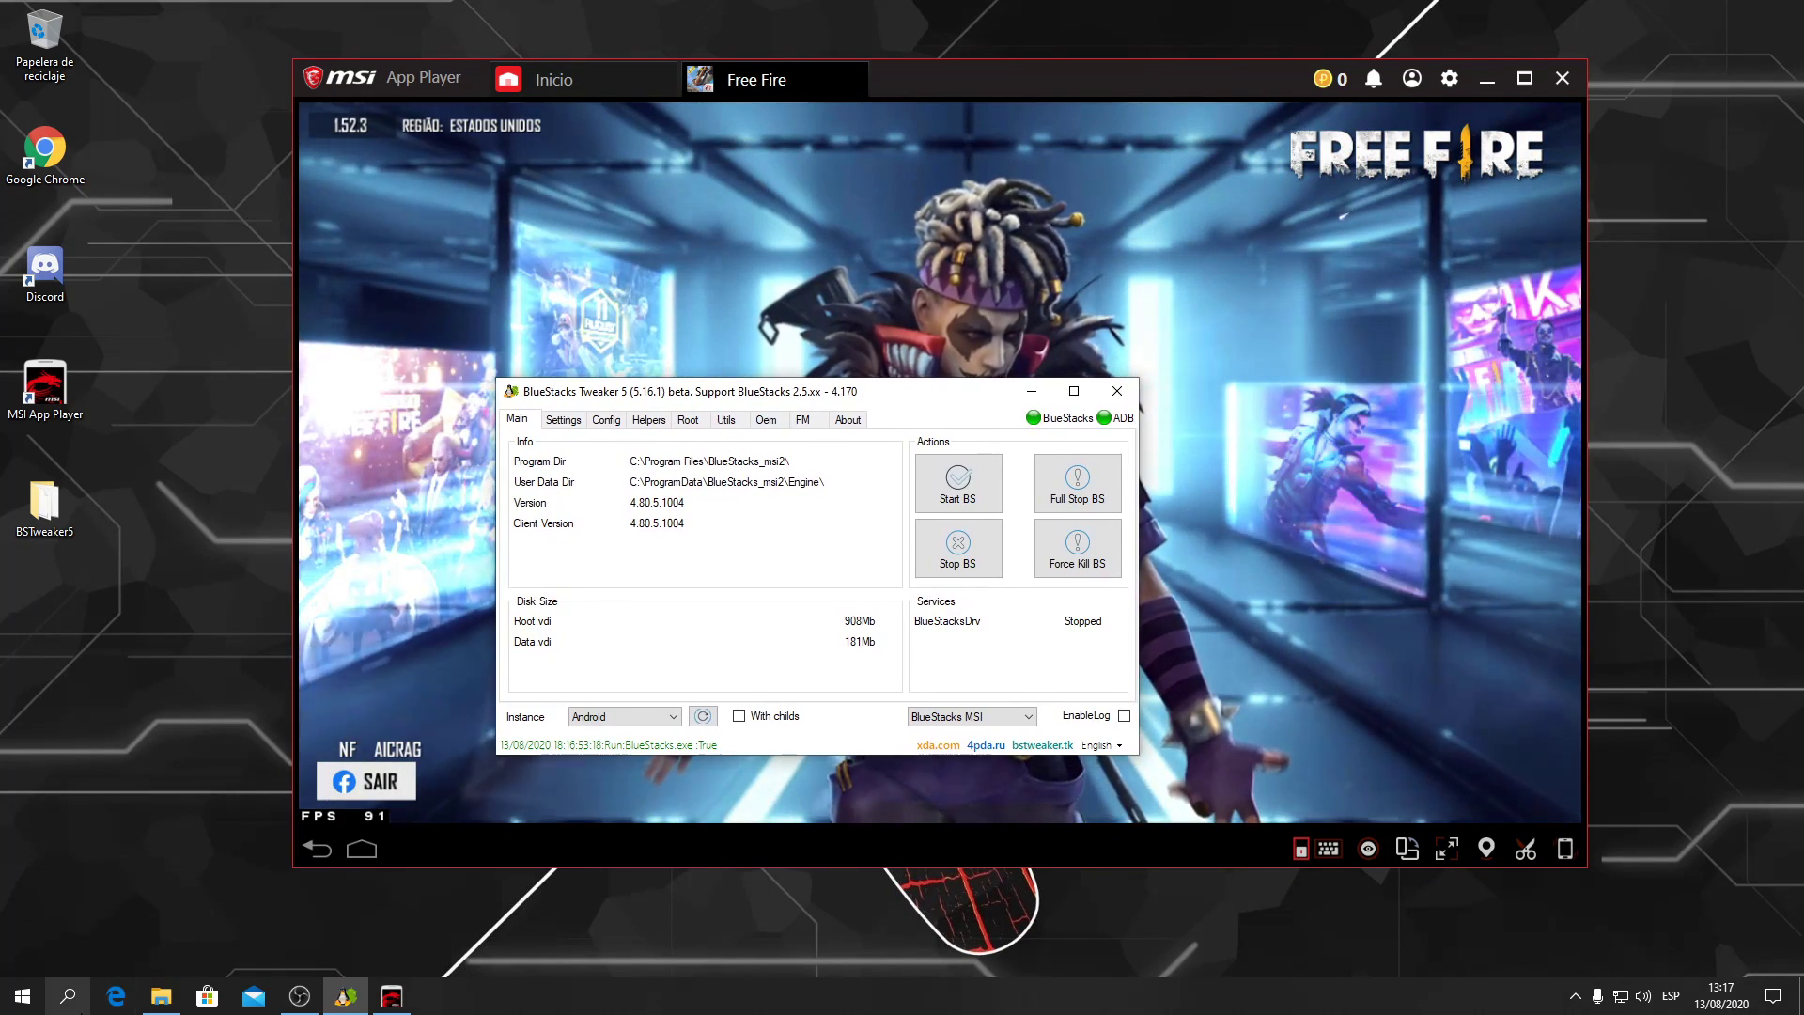
pyautogui.click(66, 996)
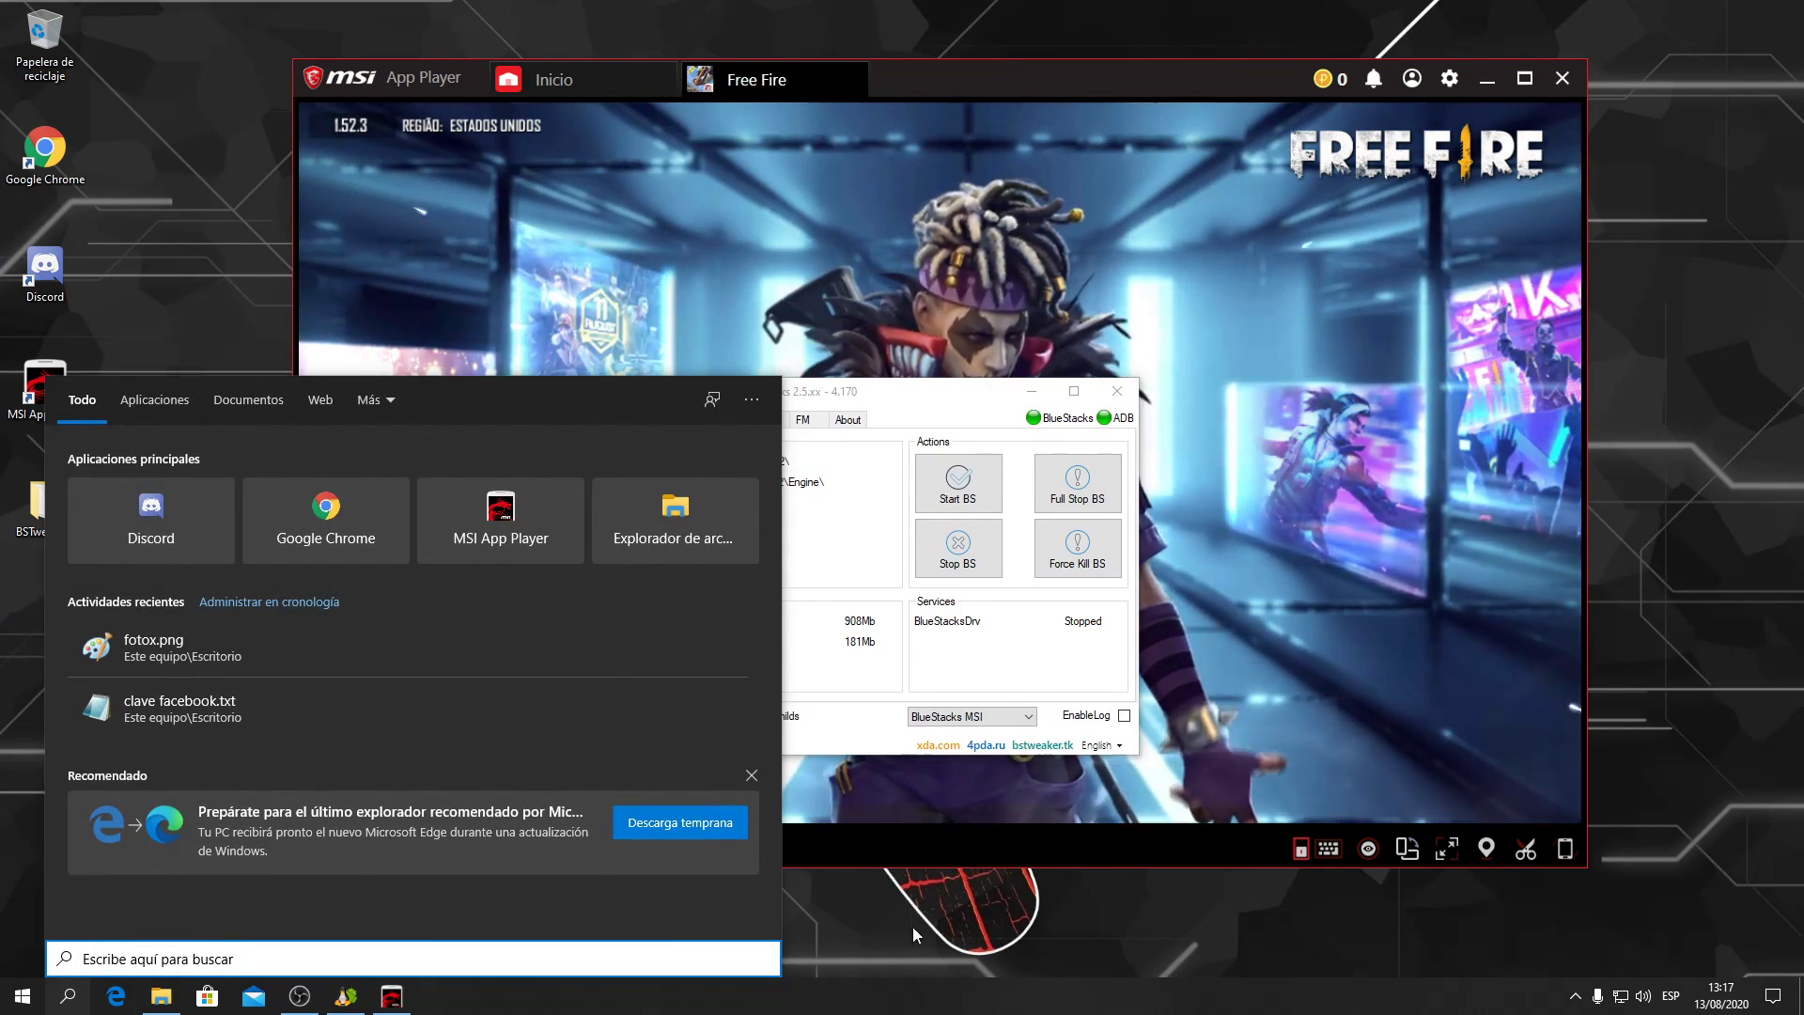
pyautogui.click(900, 930)
pyautogui.click(161, 995)
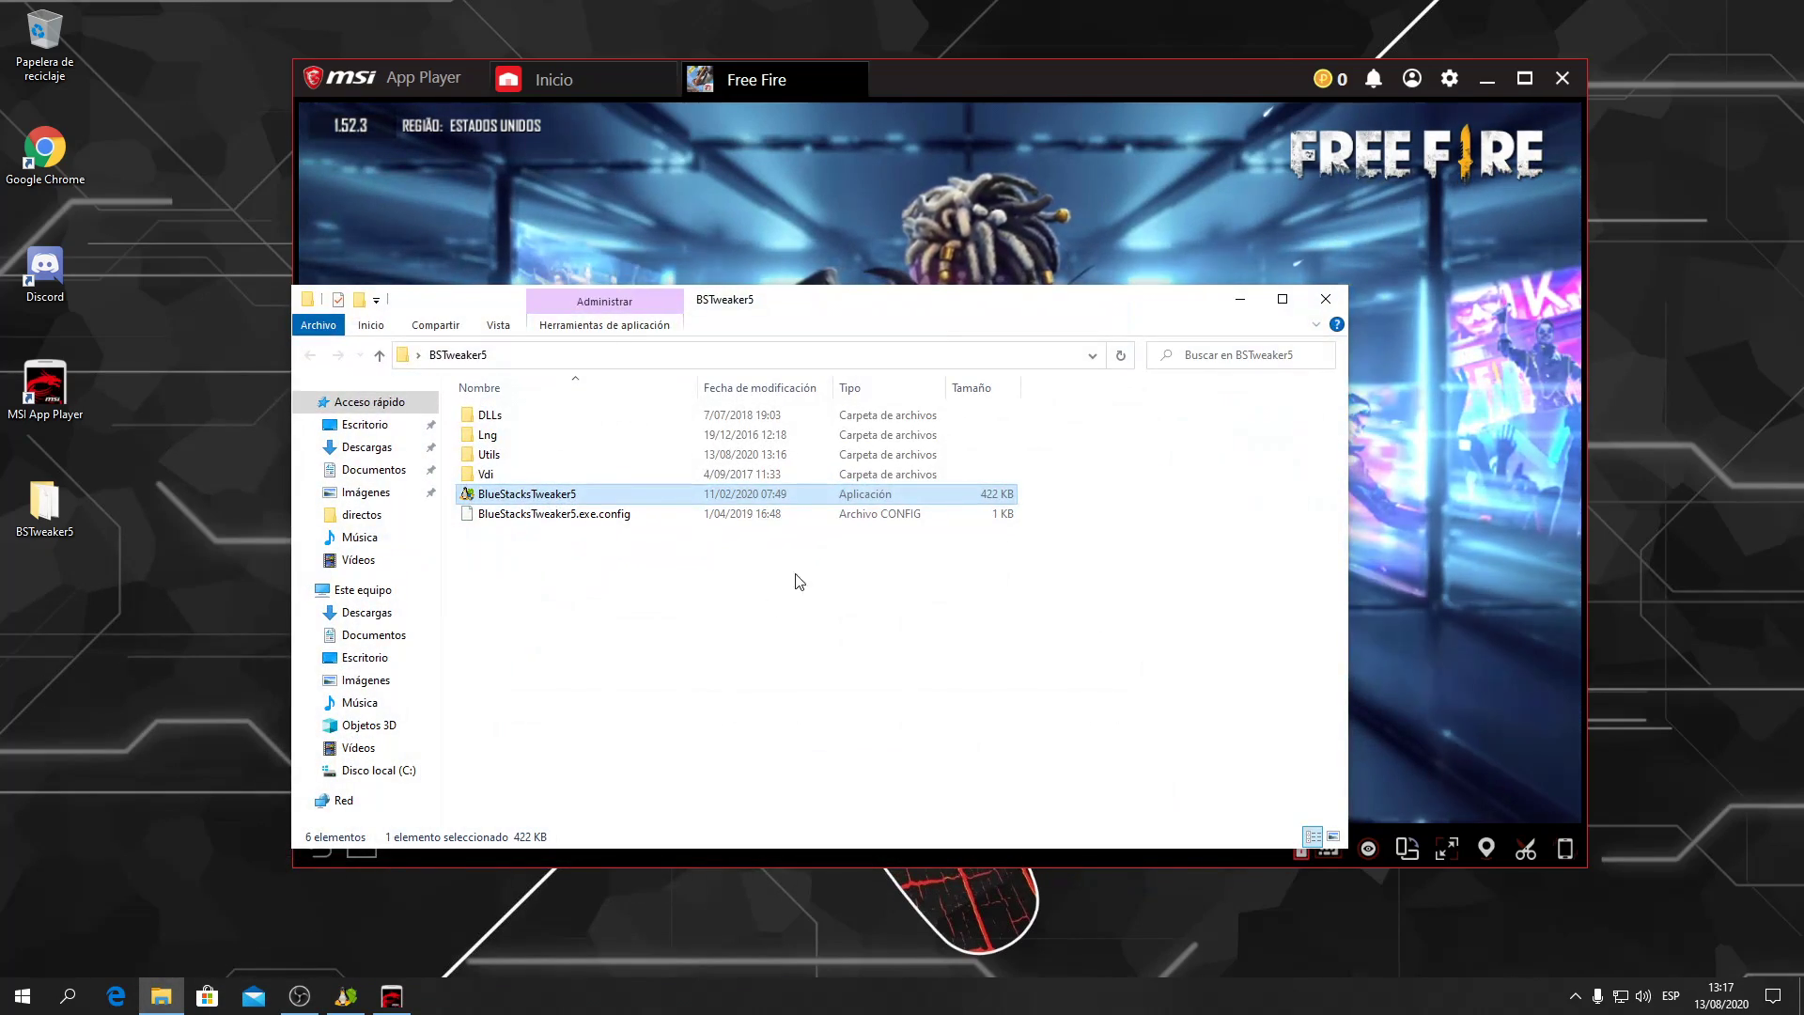
pyautogui.click(1241, 301)
pyautogui.moveTo(857, 491); pyautogui.dragTo(708, 400)
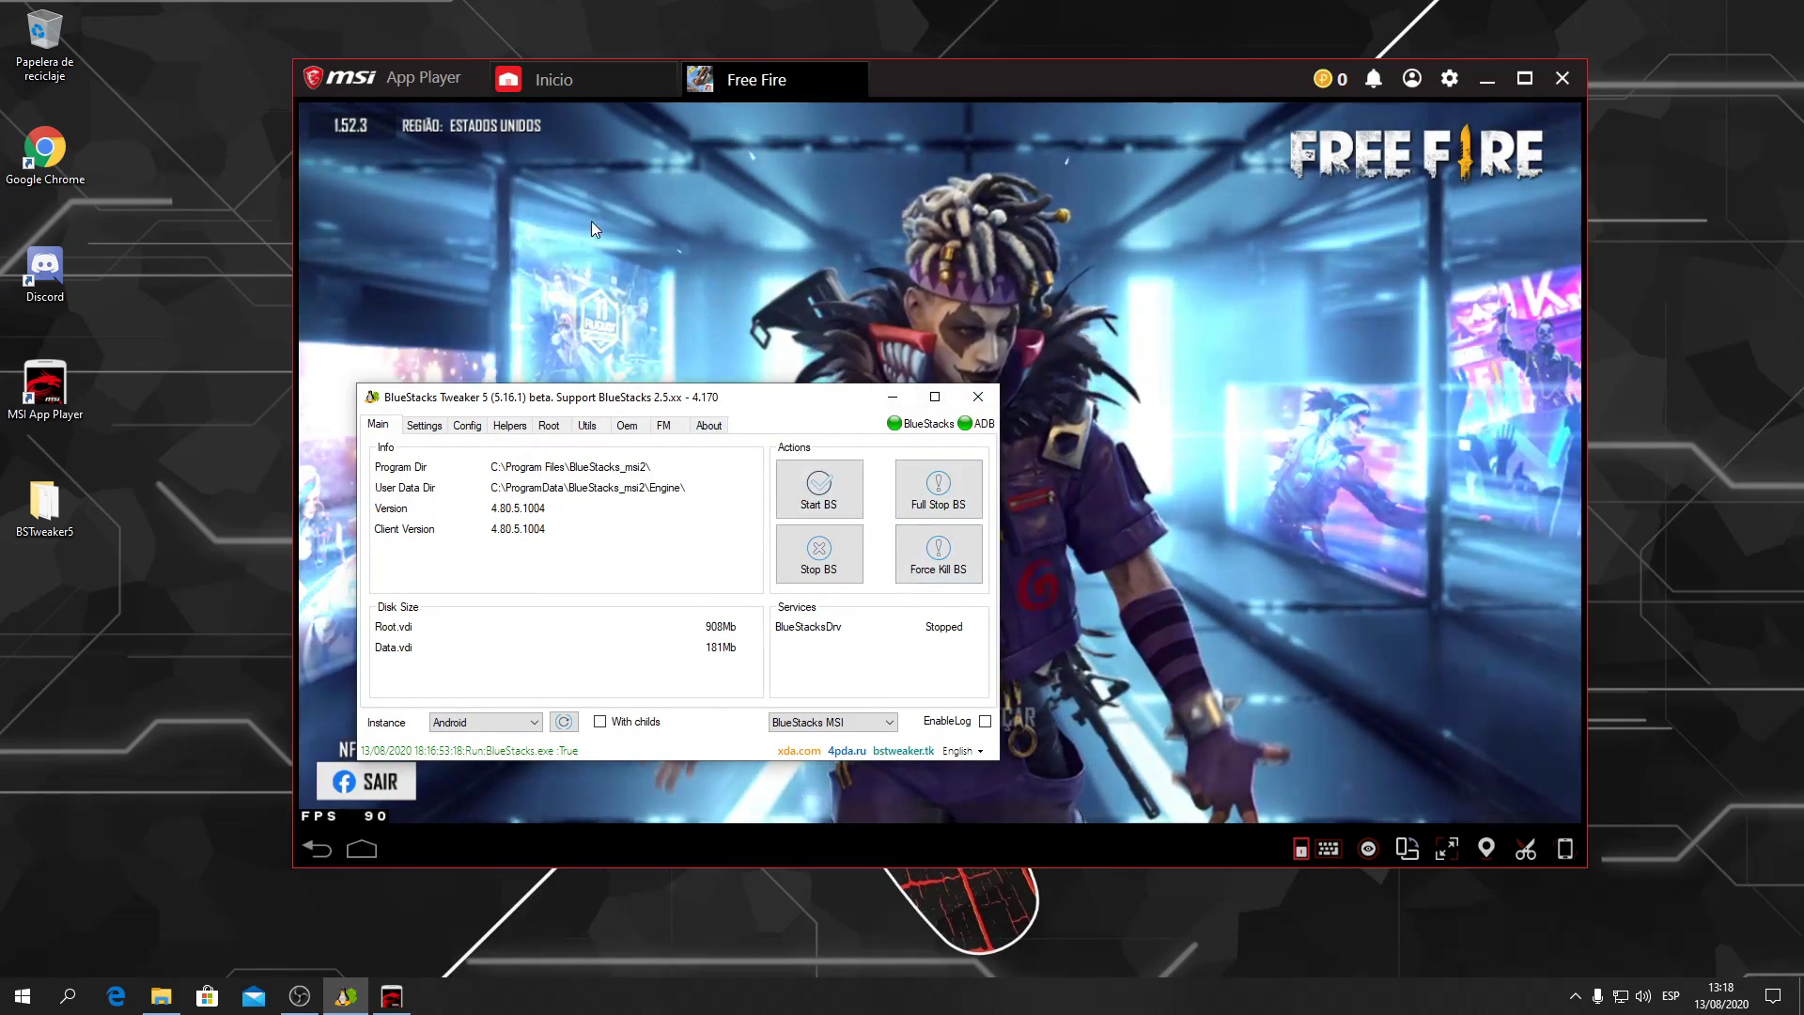
pyautogui.moveTo(715, 401); pyautogui.dragTo(676, 555)
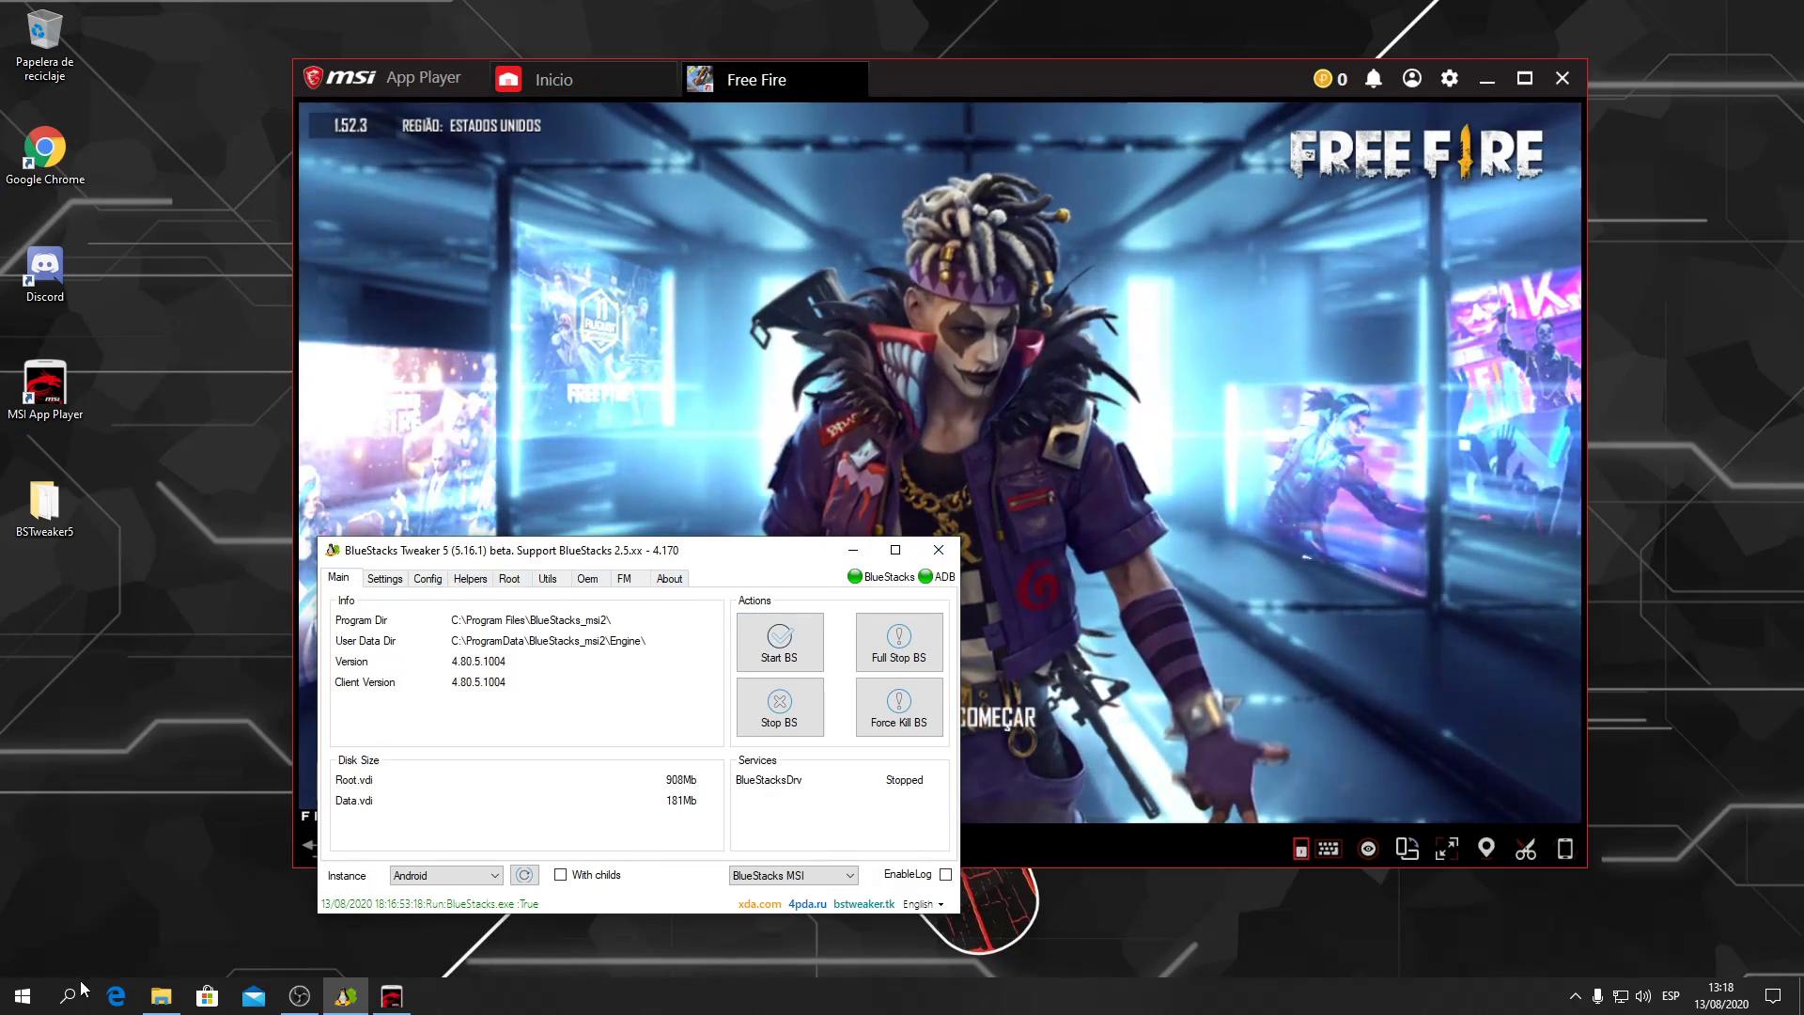
pyautogui.moveTo(748, 555); pyautogui.dragTo(886, 513)
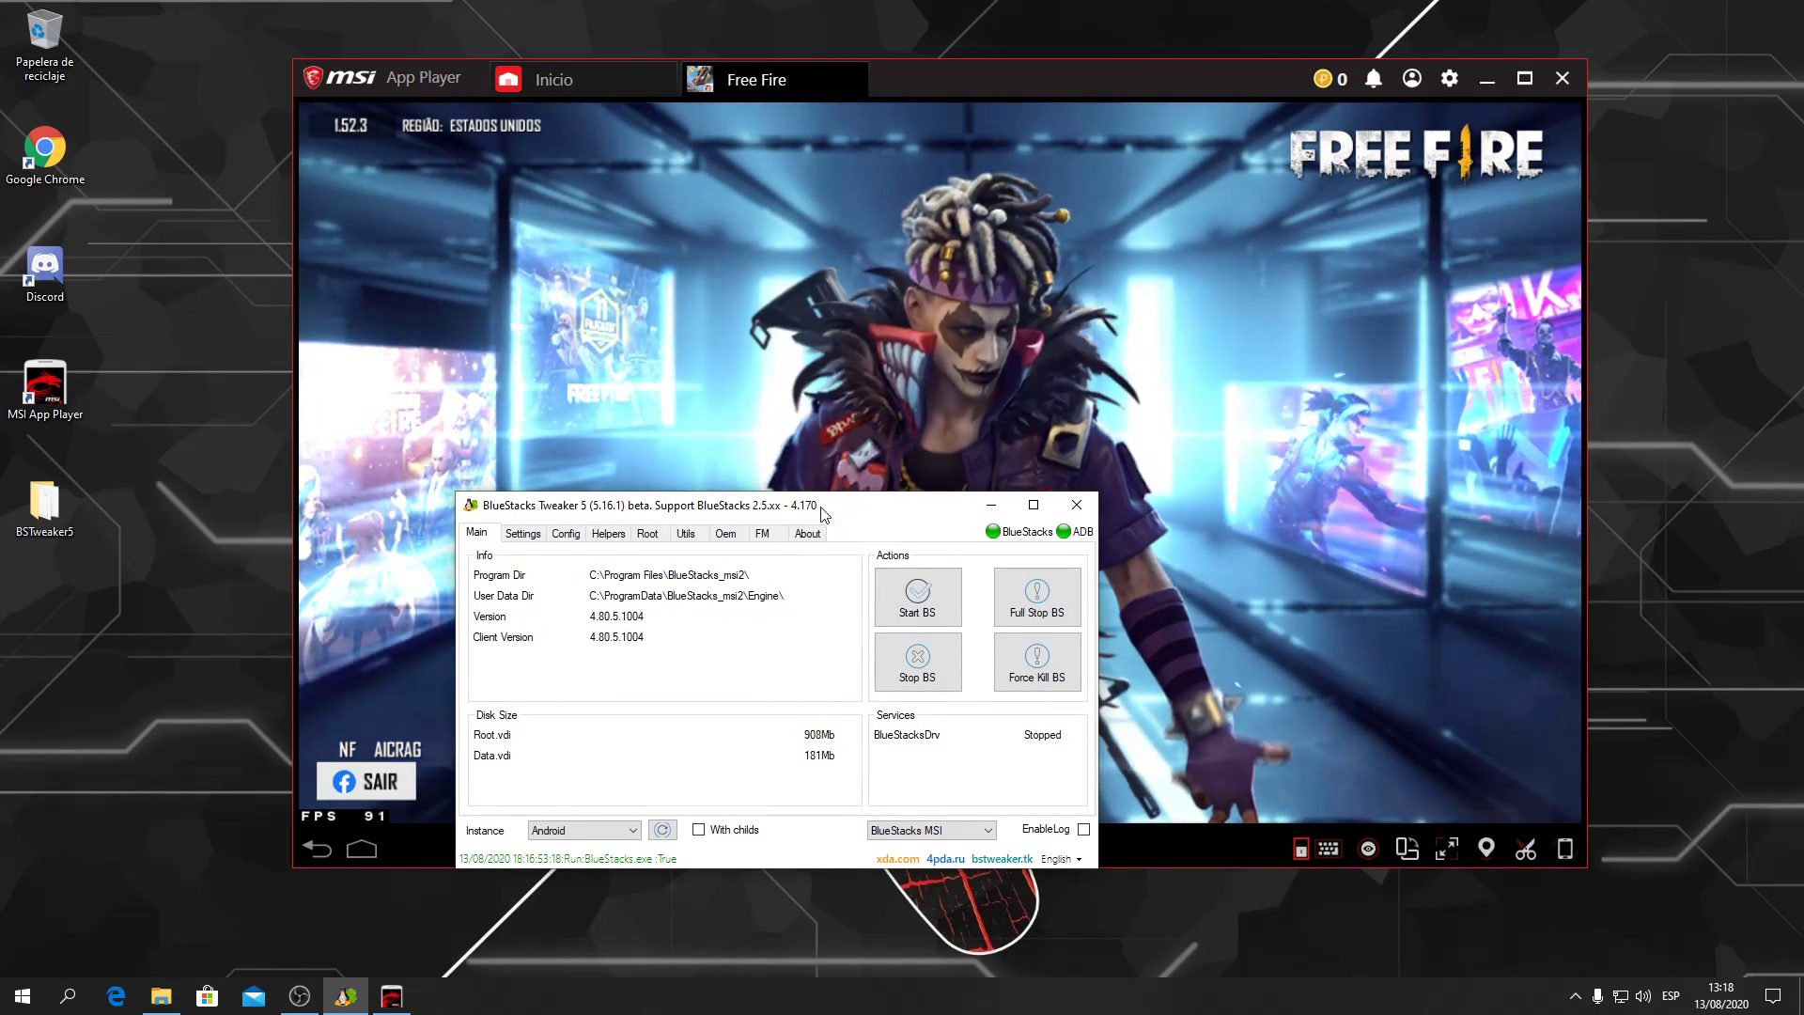
pyautogui.moveTo(823, 513); pyautogui.dragTo(863, 505)
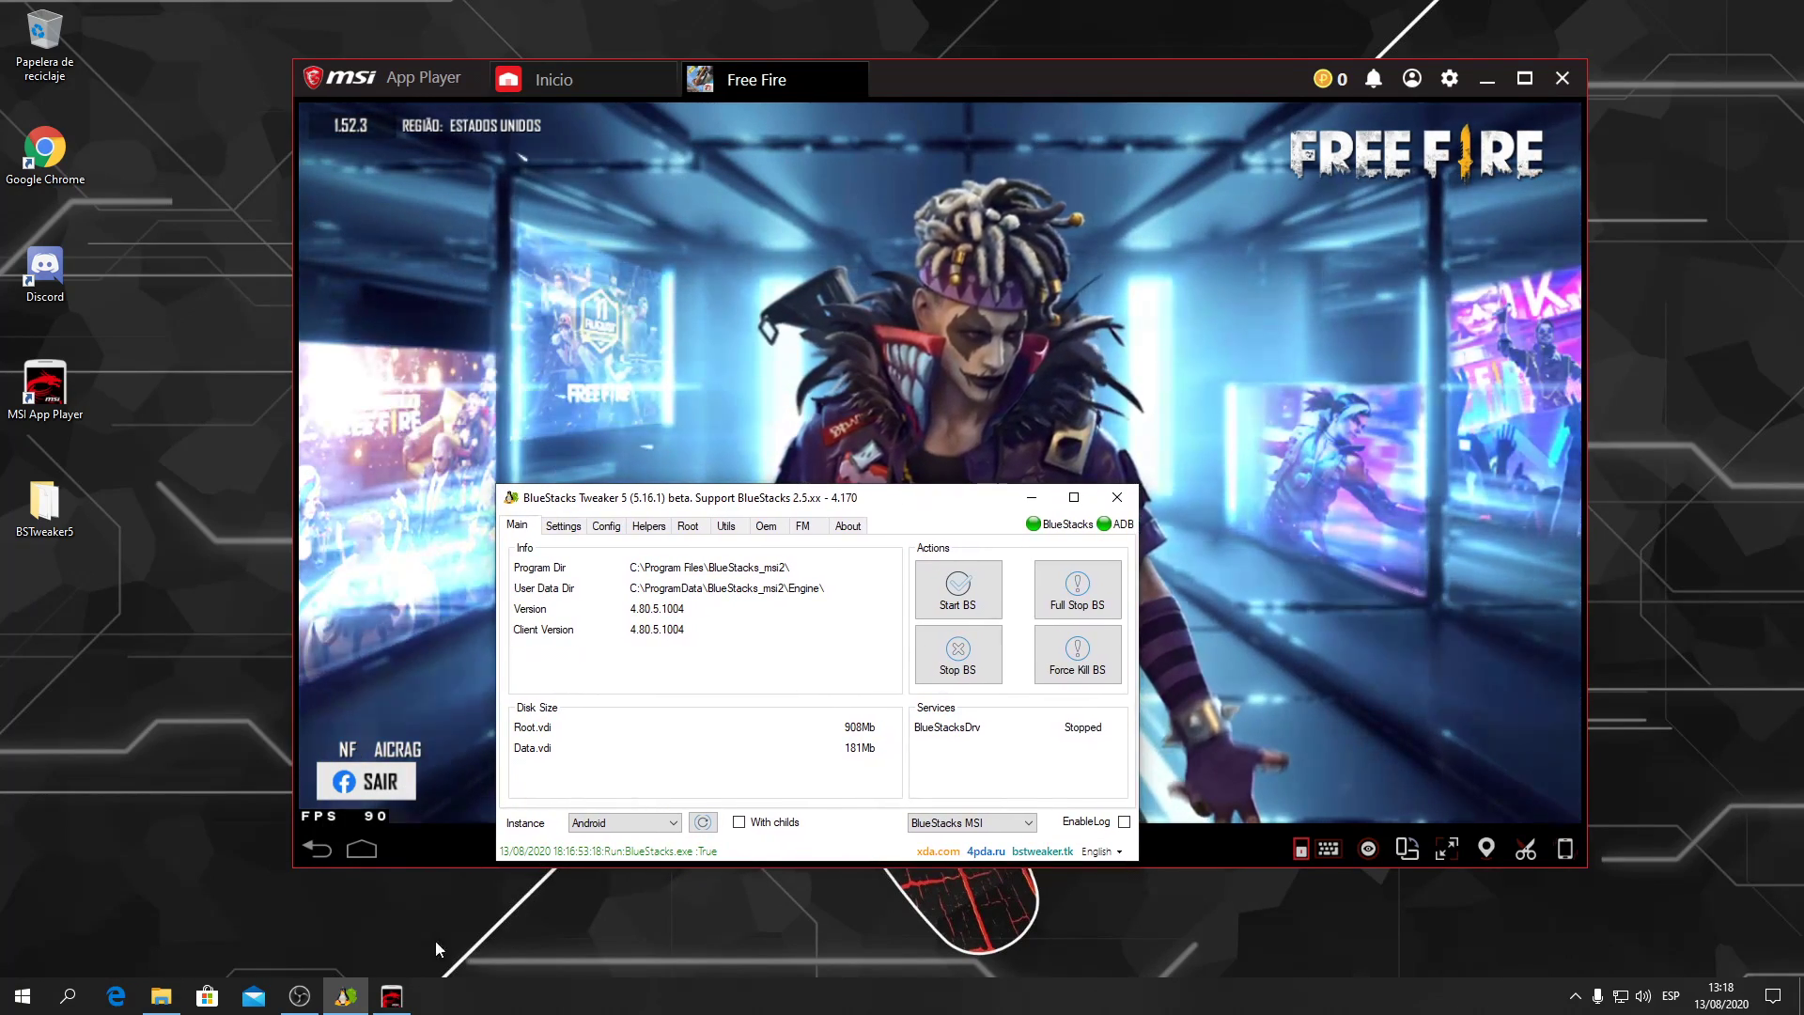
pyautogui.moveTo(894, 508); pyautogui.dragTo(691, 434)
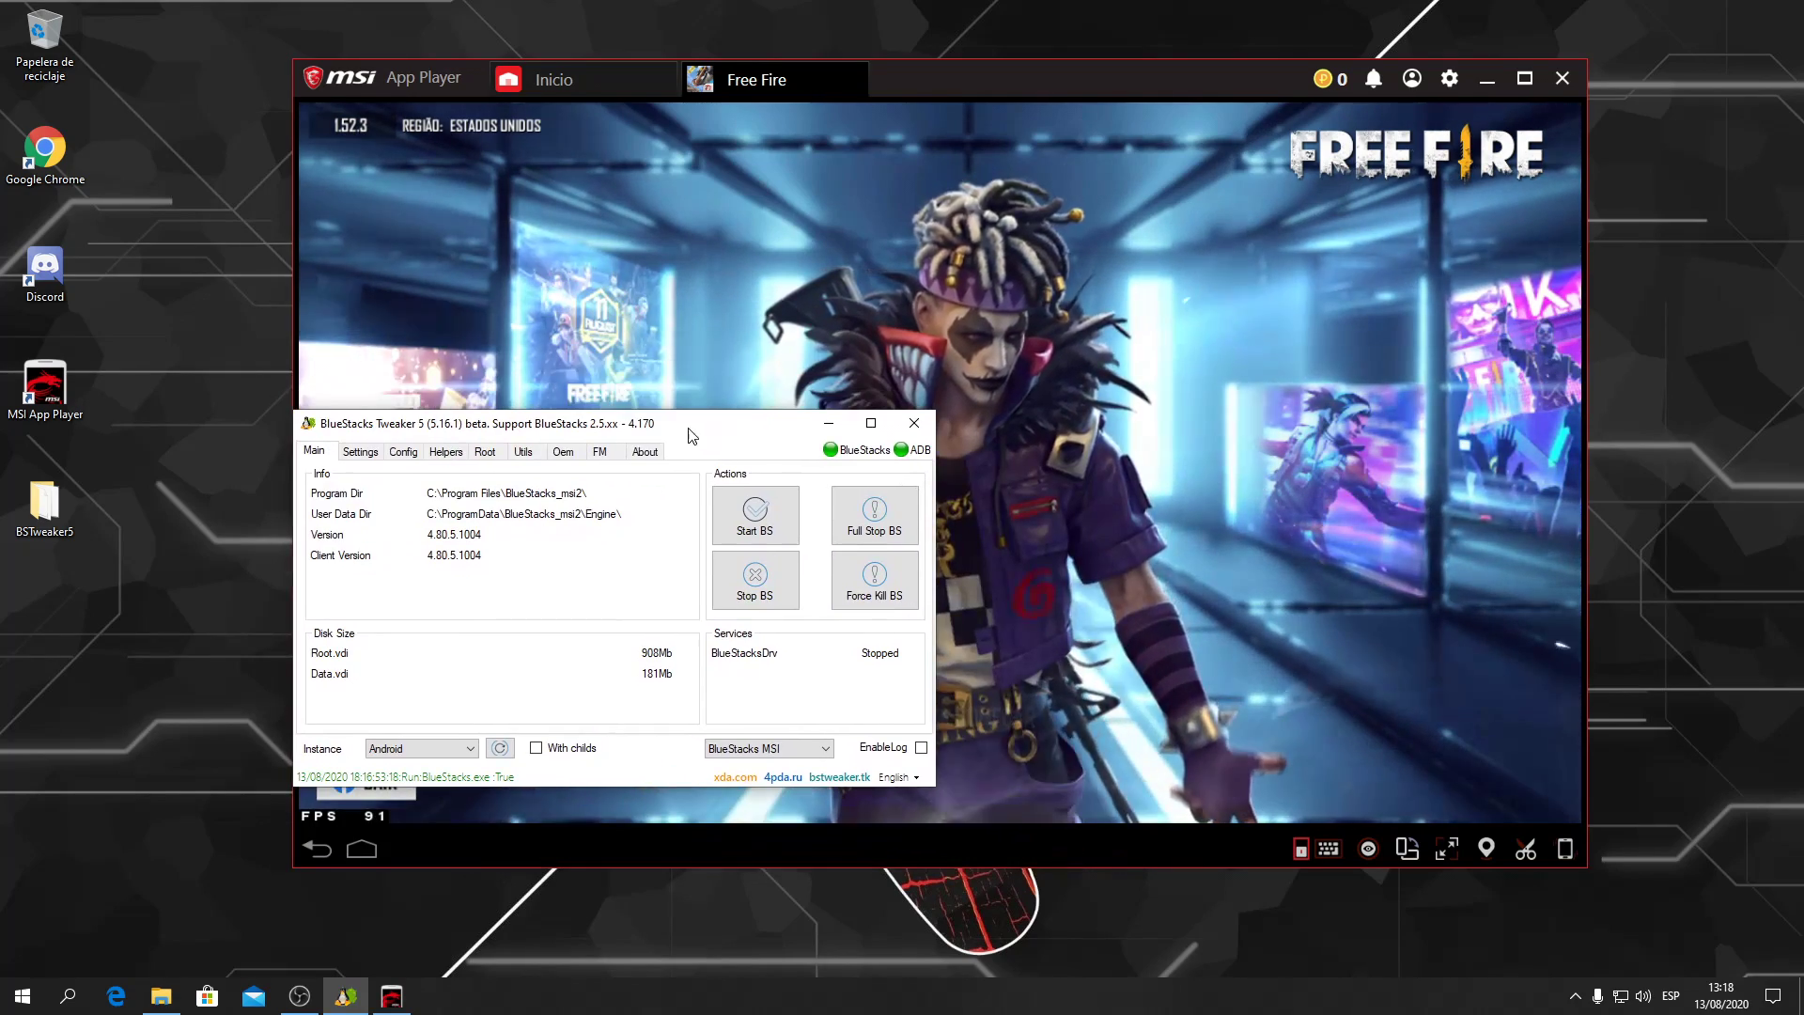
# - Move the tweaker window lower and enter the Free Fire lobby from the game's title screen
pyautogui.moveTo(536, 431); pyautogui.dragTo(762, 571)
pyautogui.click(956, 393)
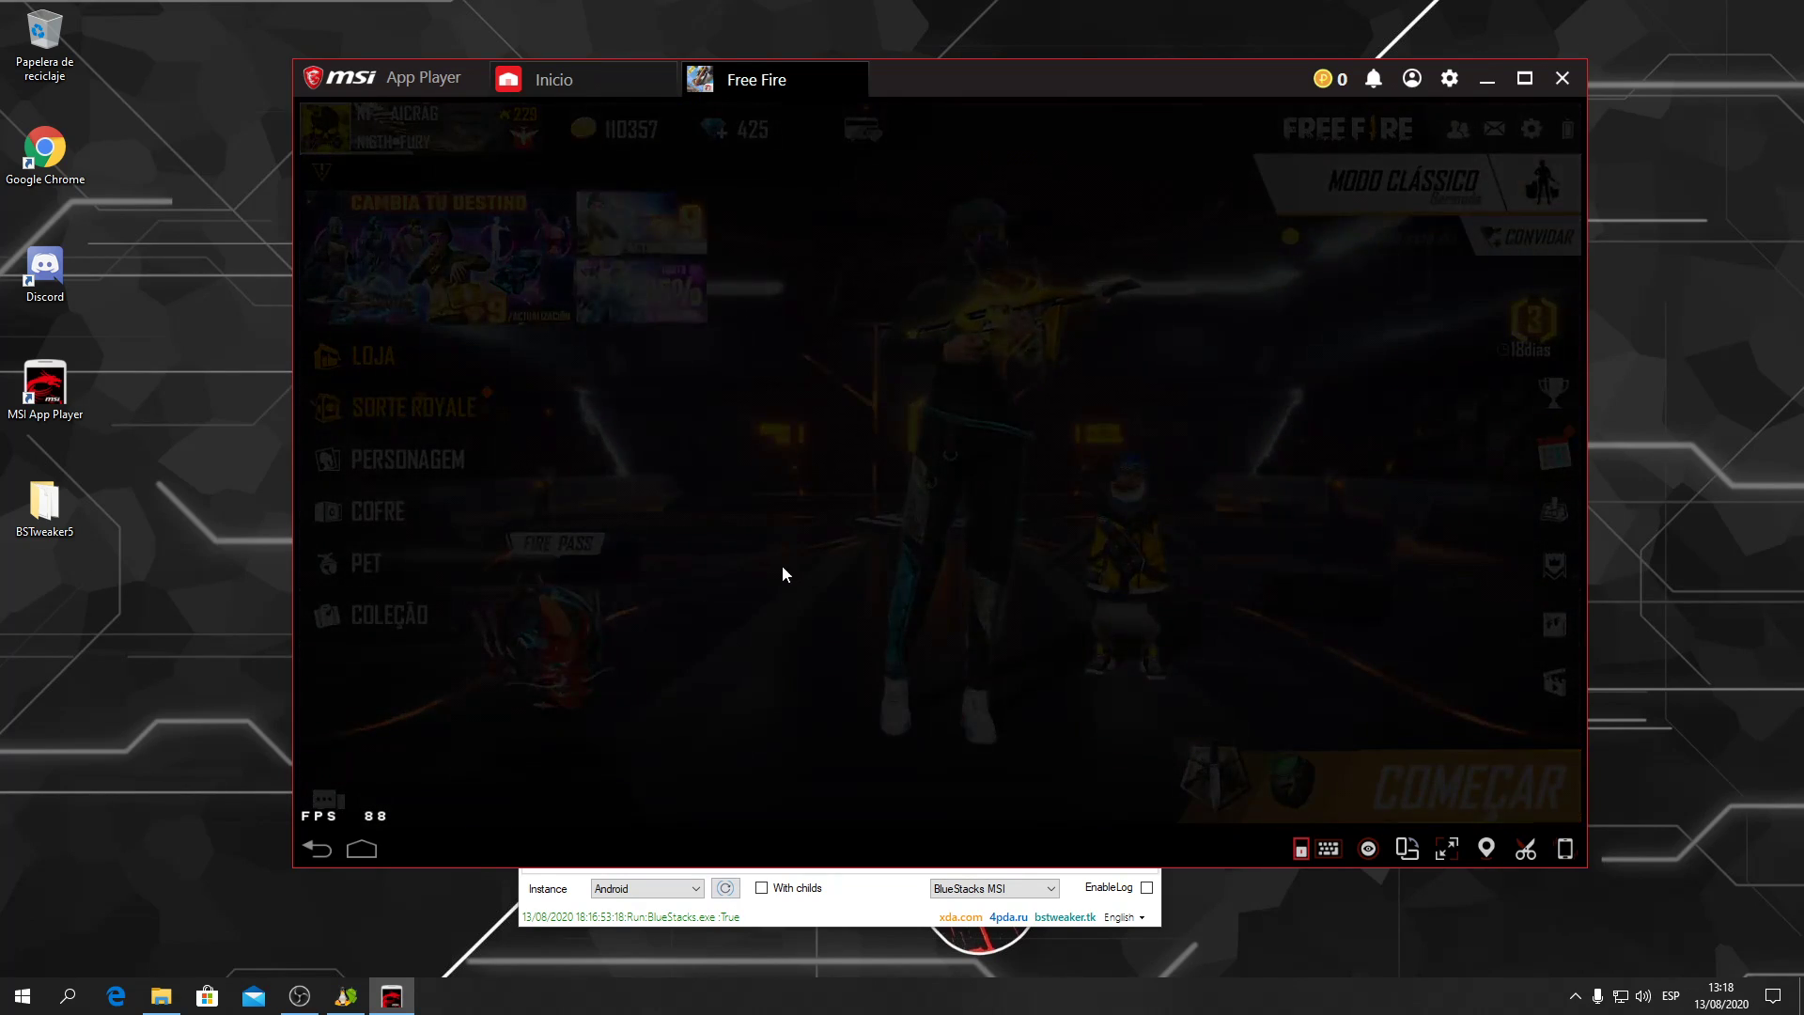
# - Close the lobby pop-ups and review the graphics and high-FPS options in Free Fire's basic settings
pyautogui.click(1371, 215)
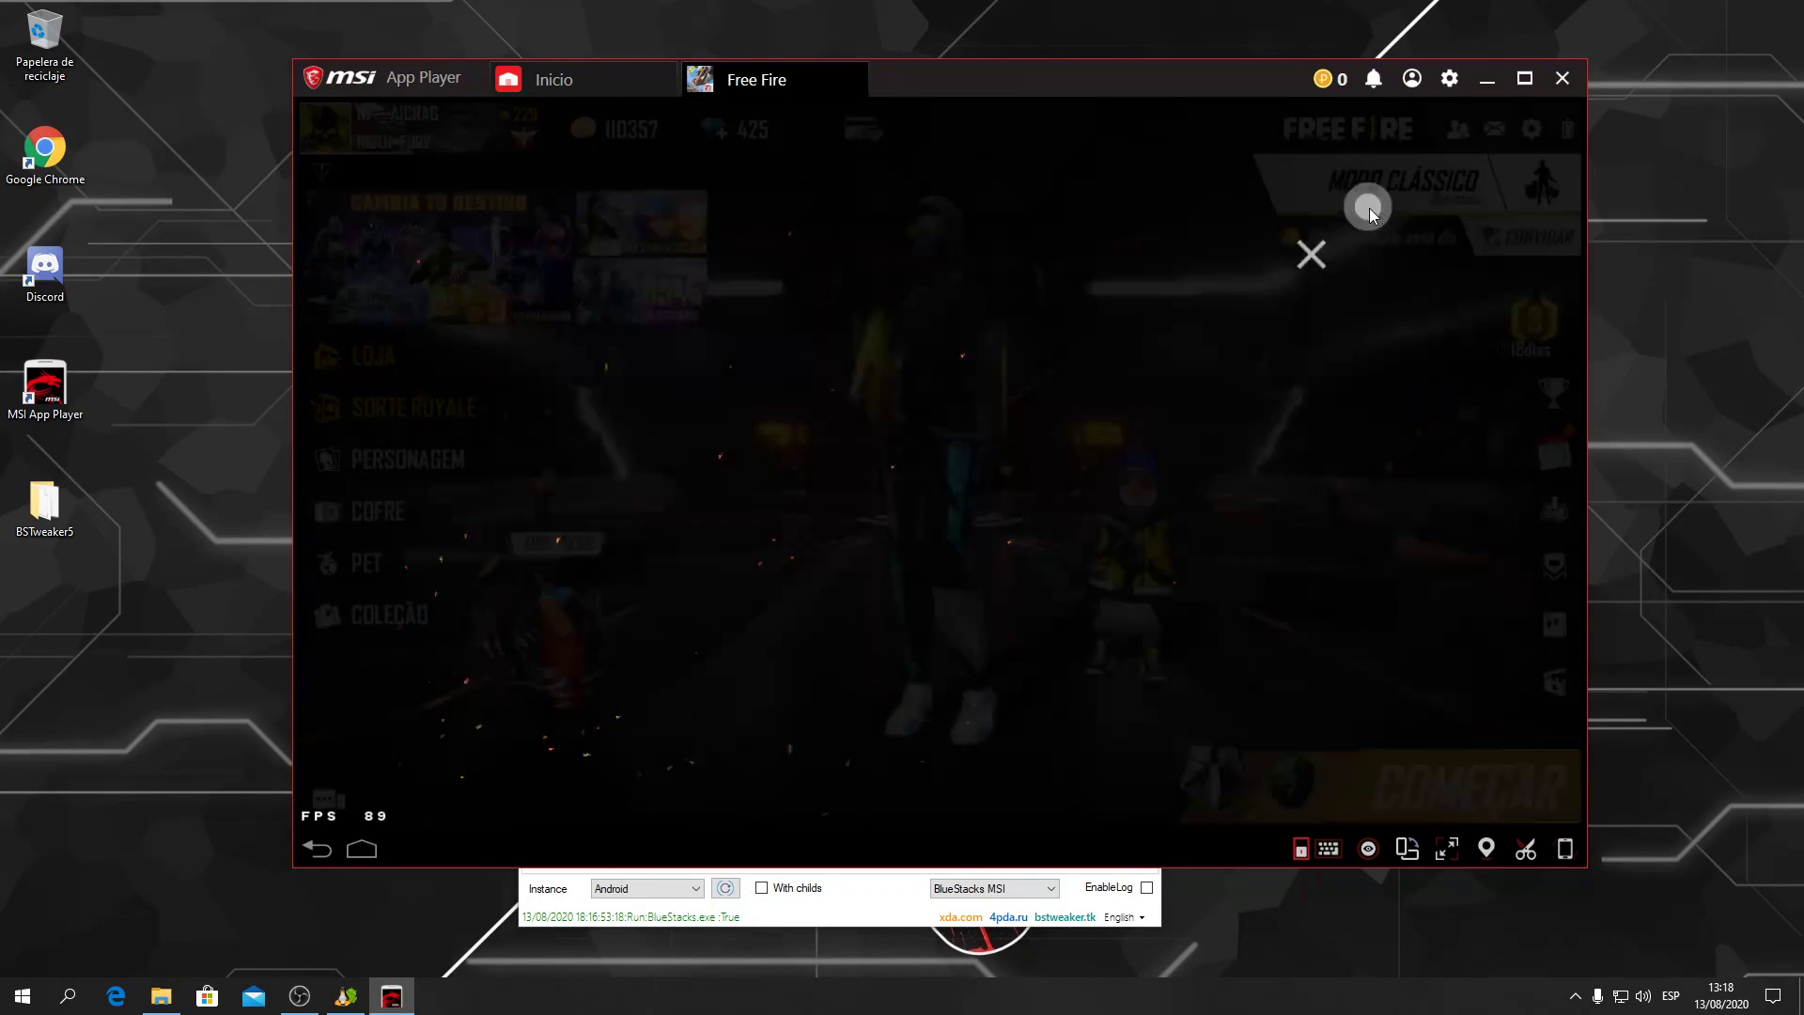
pyautogui.click(1369, 209)
pyautogui.click(1531, 129)
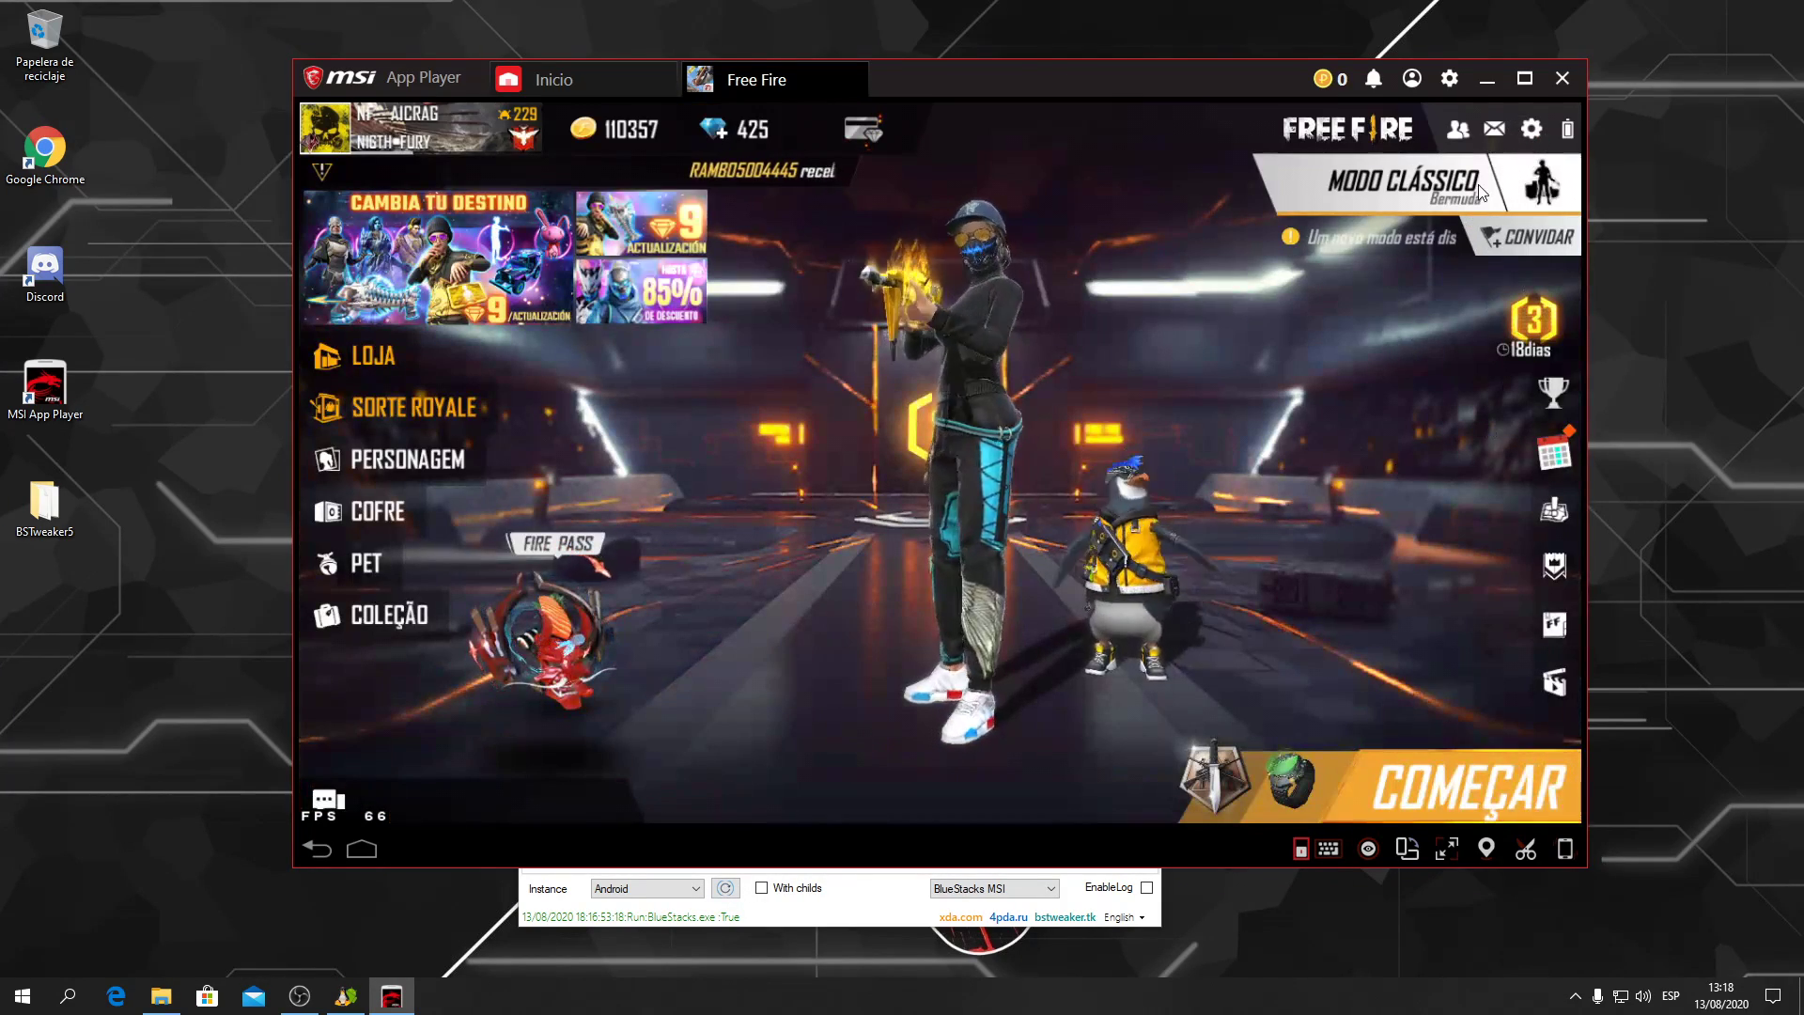
pyautogui.click(1530, 129)
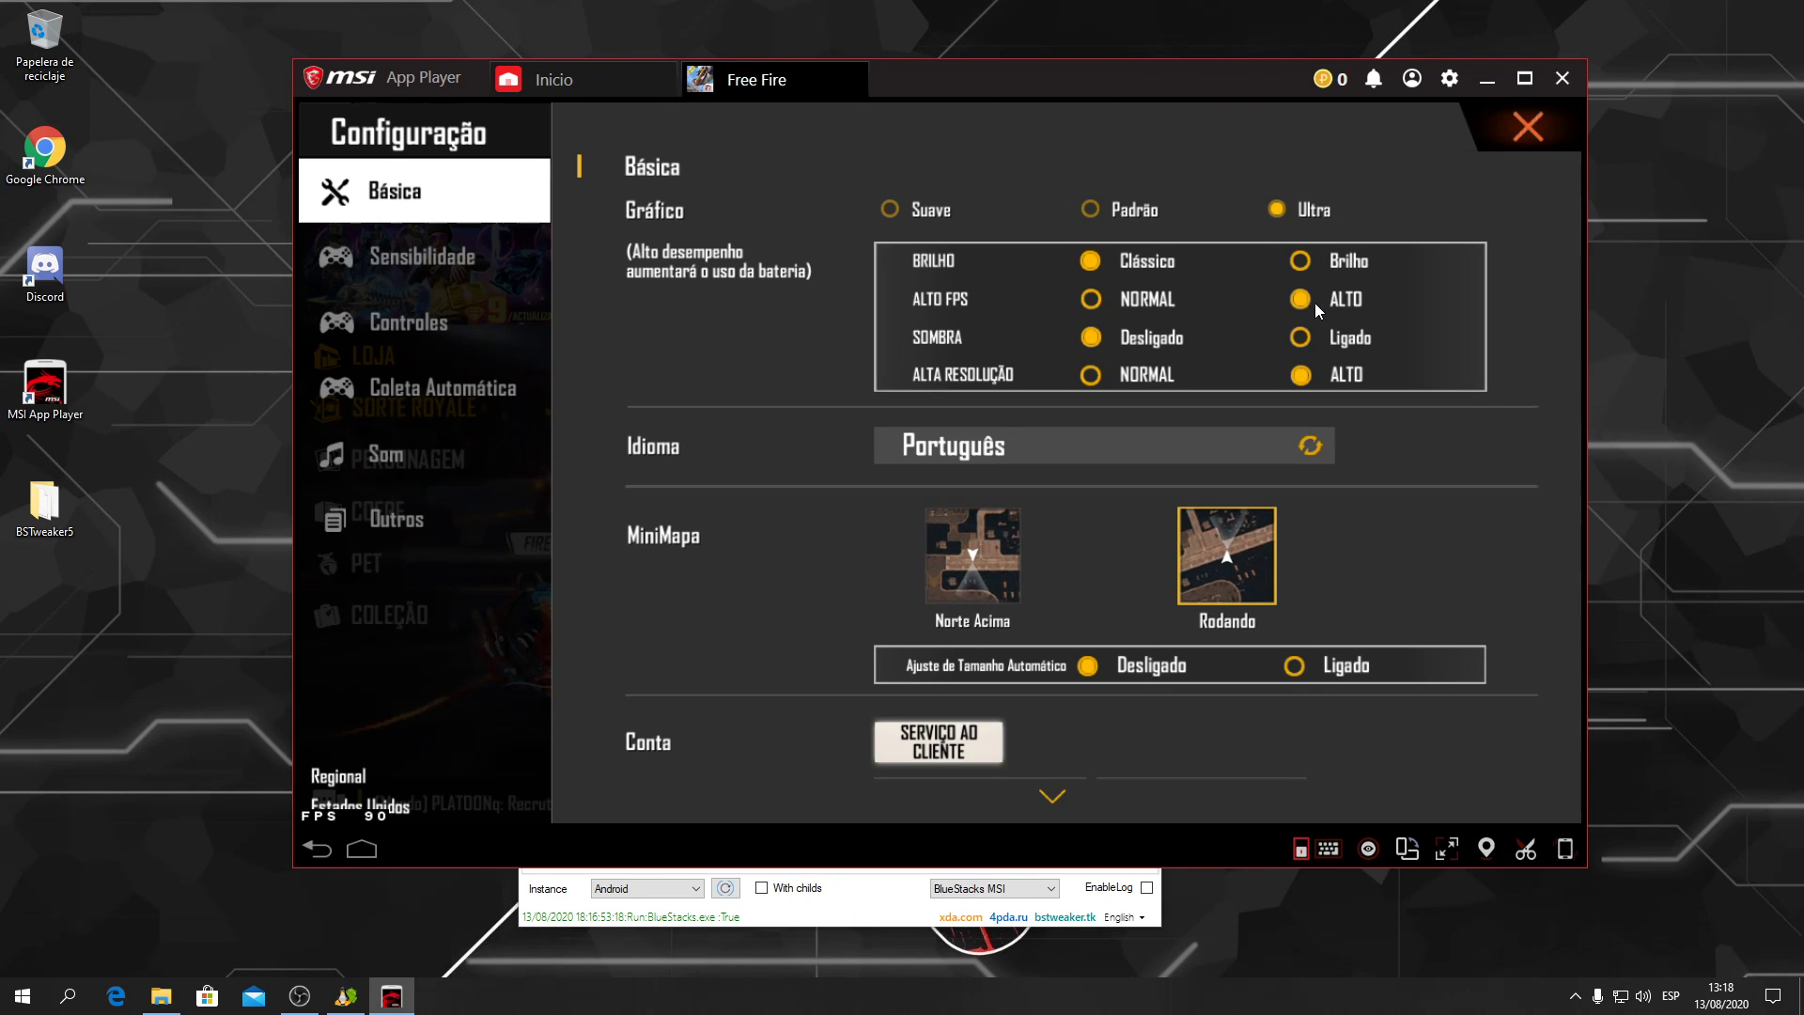
pyautogui.click(1528, 127)
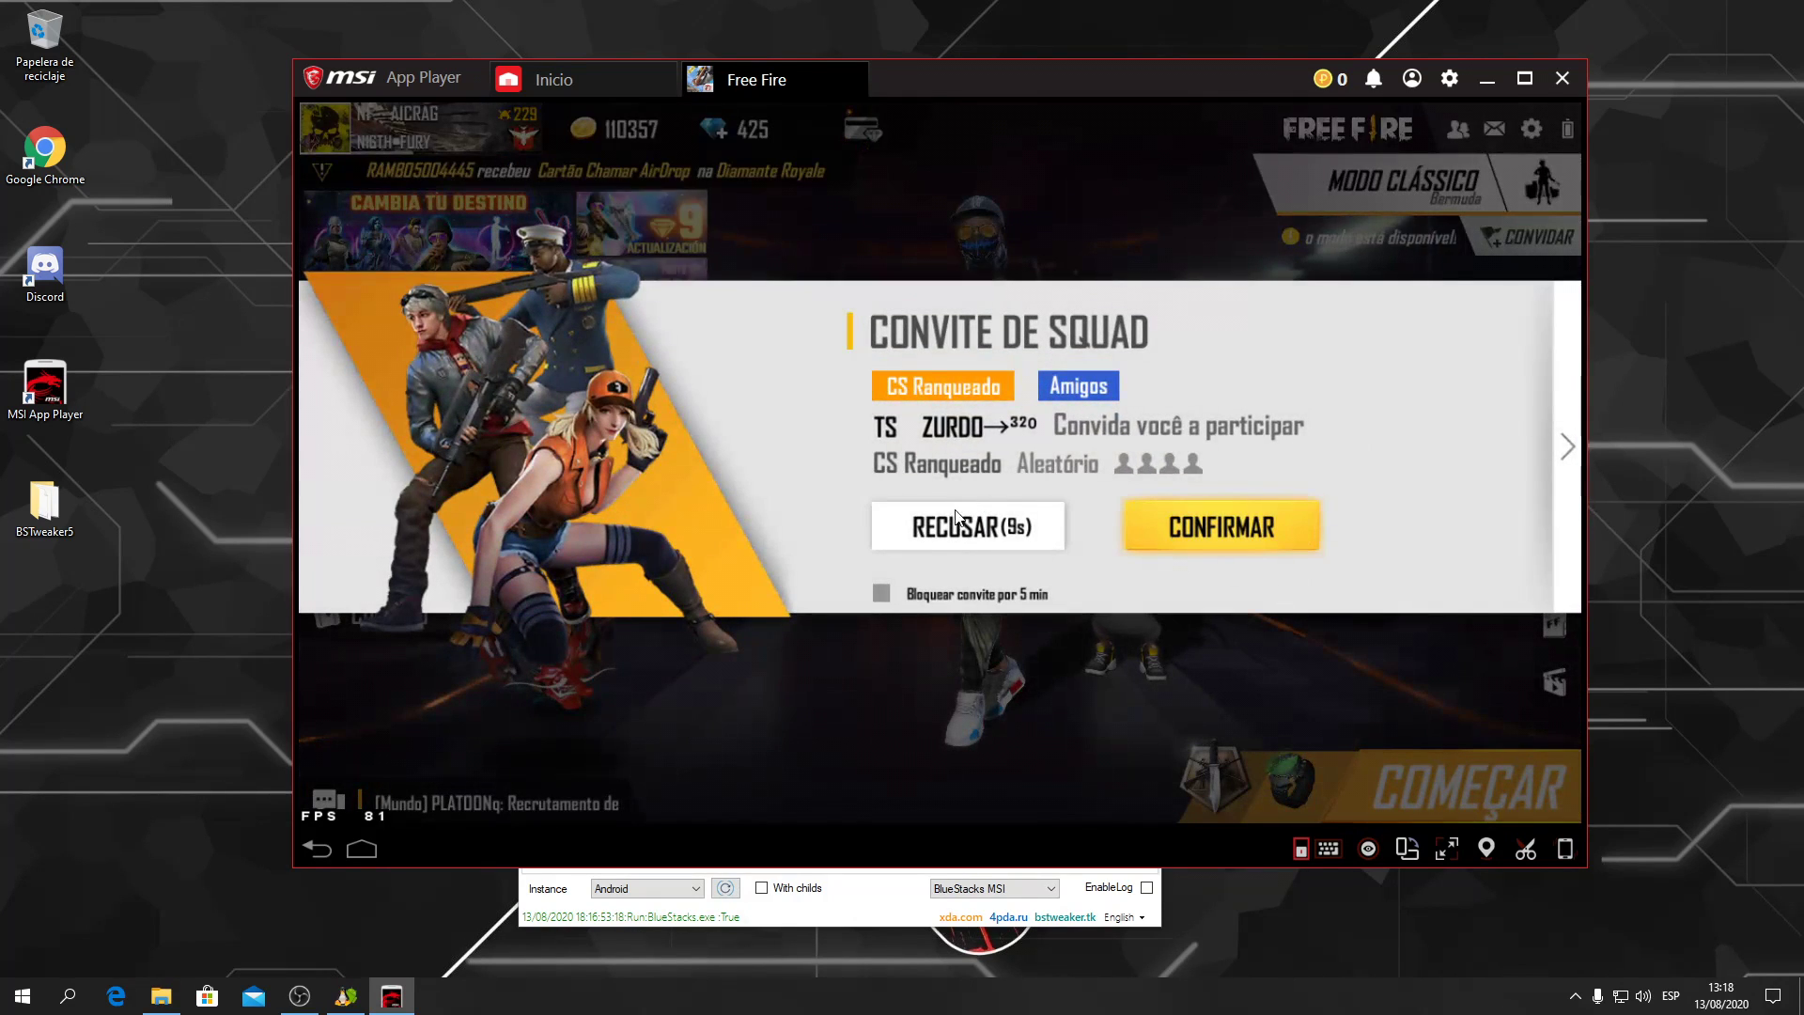
# - Dismiss the squad invitation, select Treinamento as the game mode and start it
pyautogui.click(888, 580)
pyautogui.click(1399, 184)
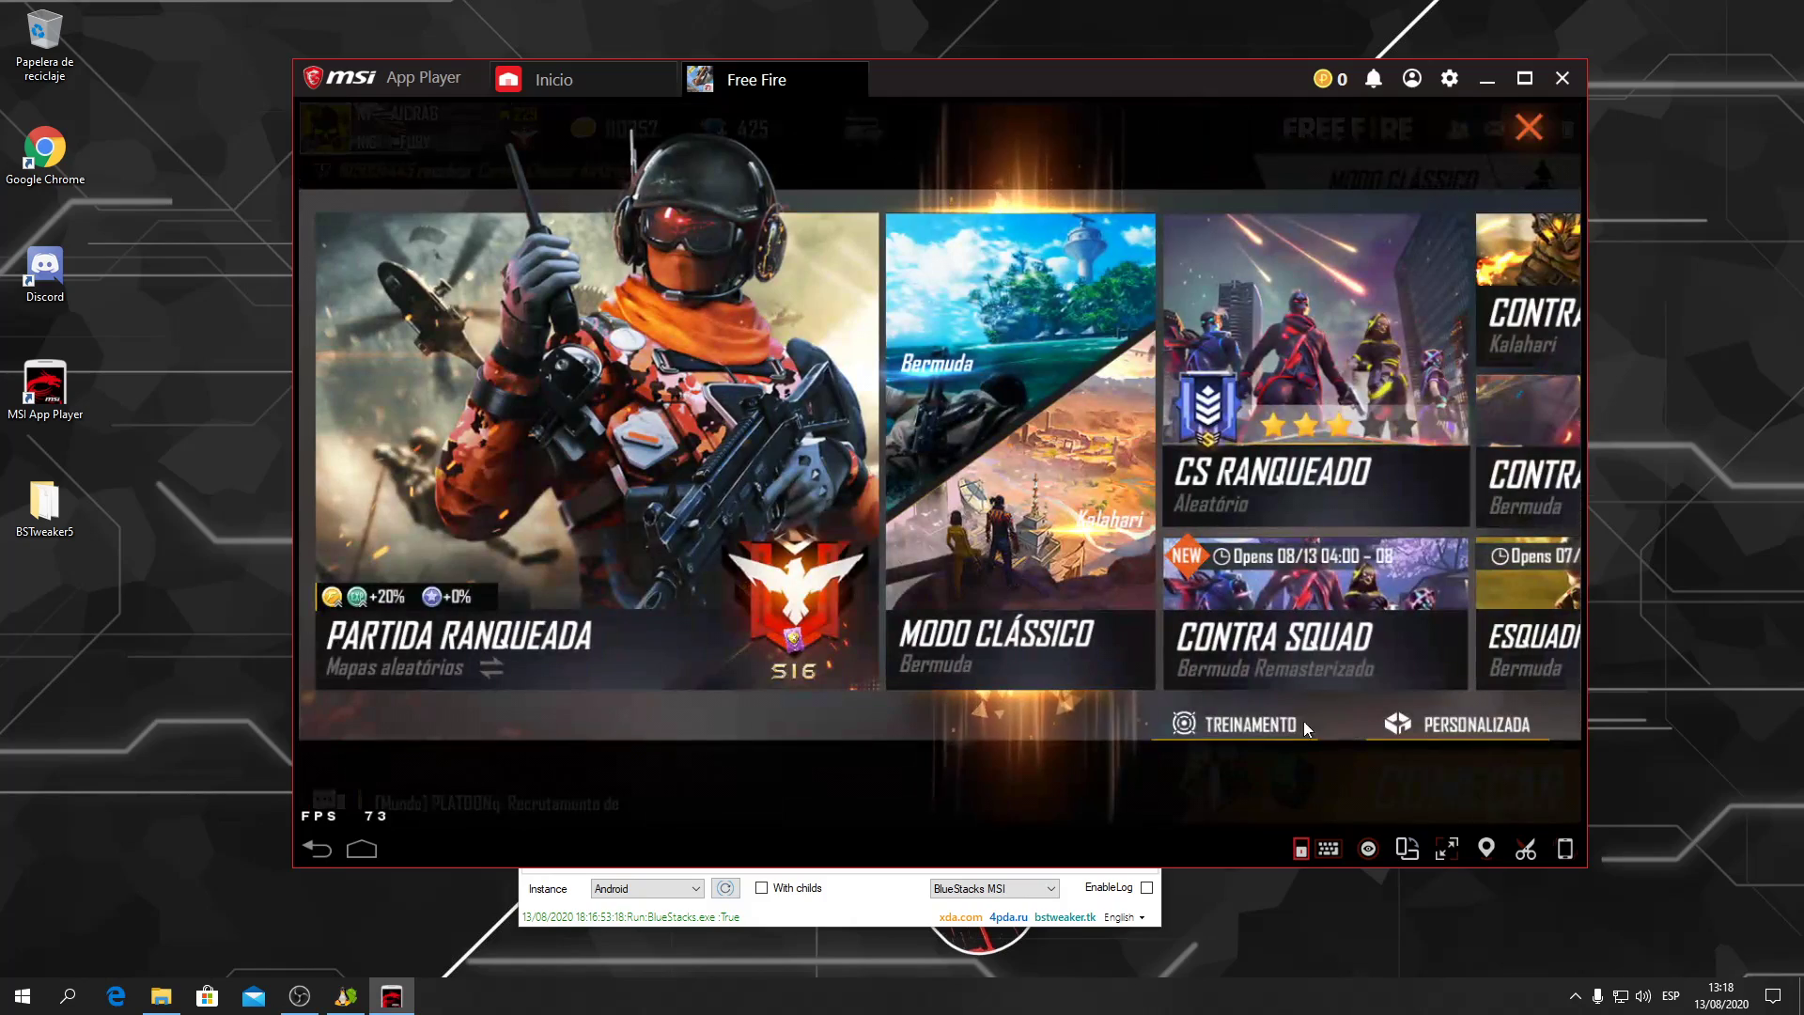
pyautogui.click(1314, 722)
pyautogui.click(1497, 799)
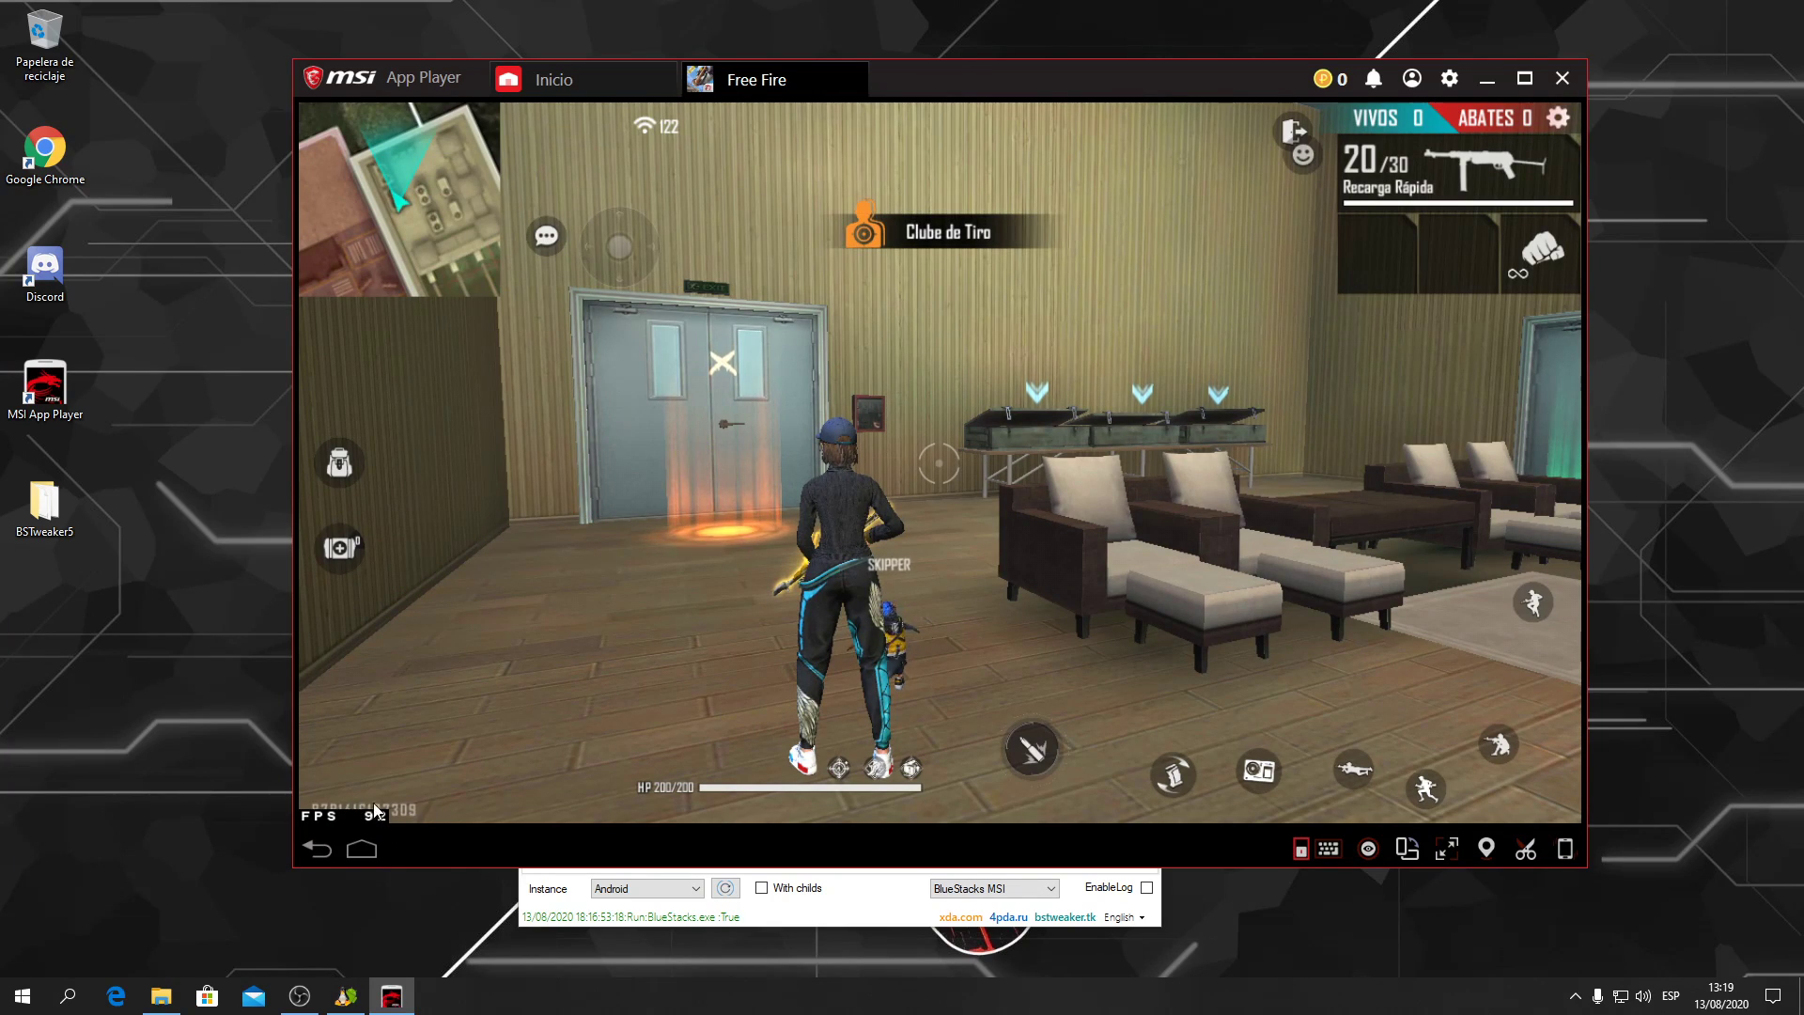
# - Move the character and turn the camera around the training room to check the frame rate in play
pyautogui.press('d')
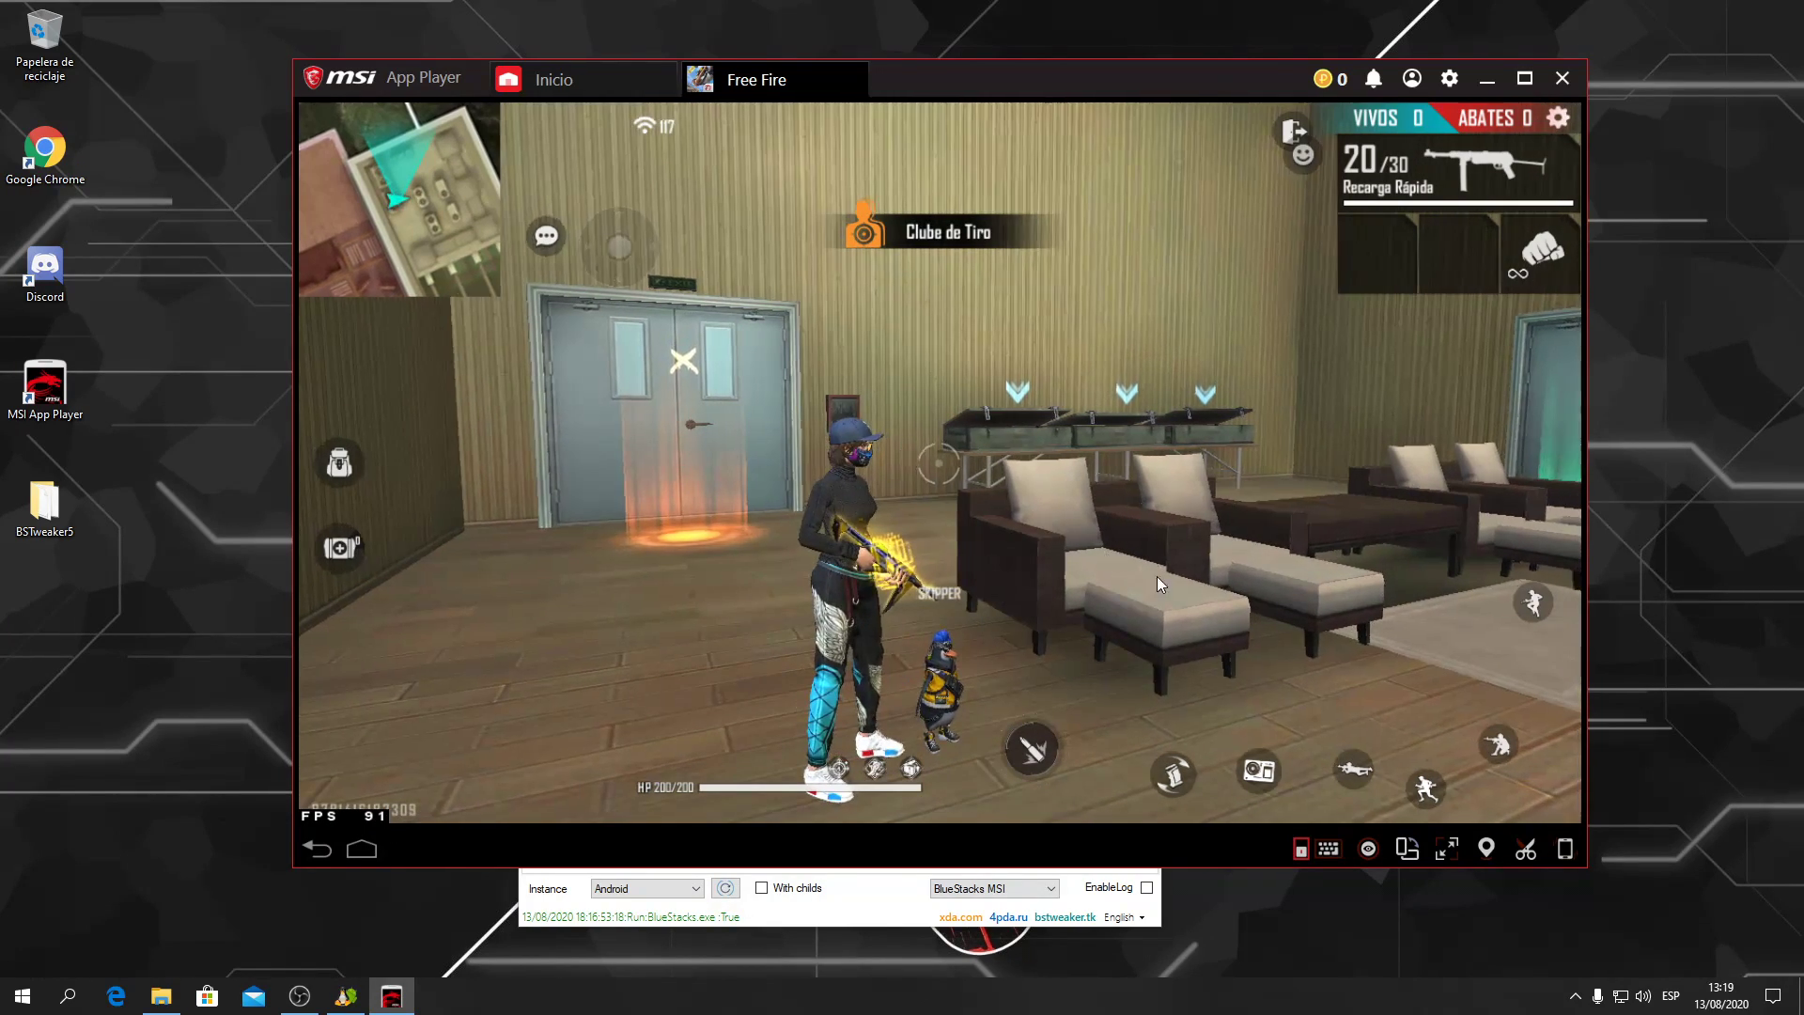
pyautogui.moveTo(1160, 574); pyautogui.dragTo(1391, 620)
pyautogui.press('s')
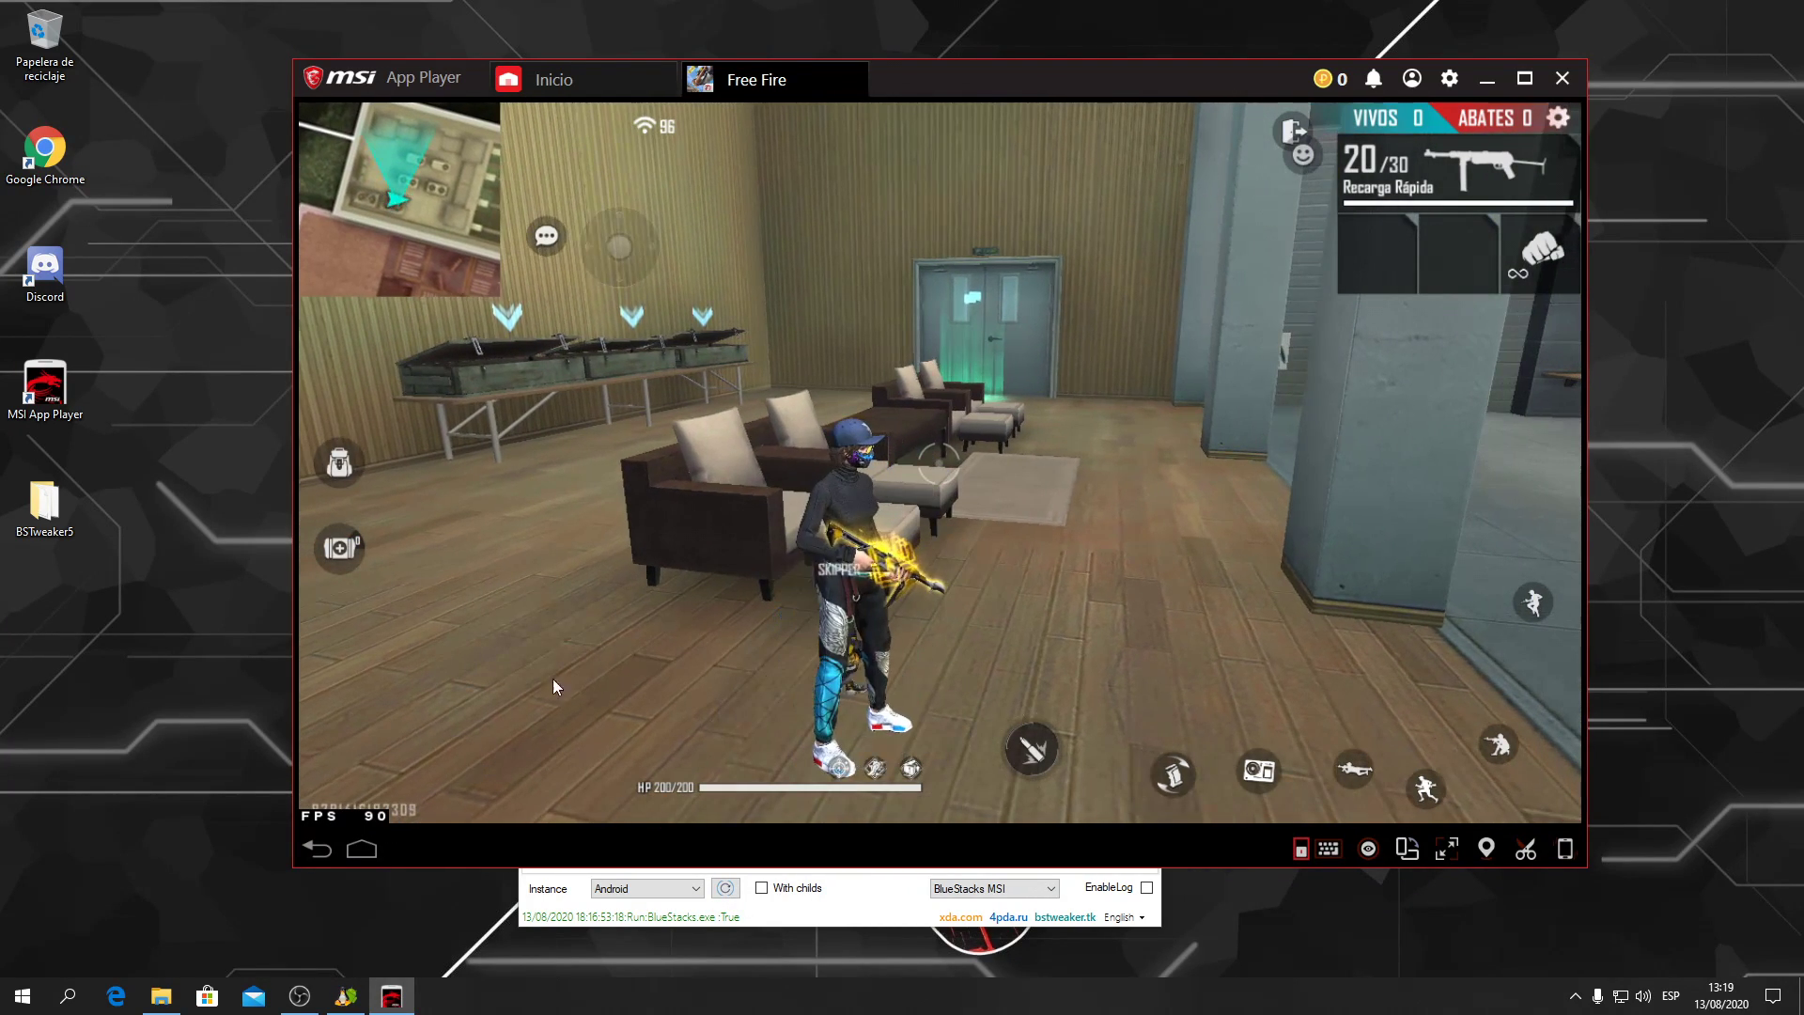
pyautogui.moveTo(1165, 620); pyautogui.dragTo(859, 658)
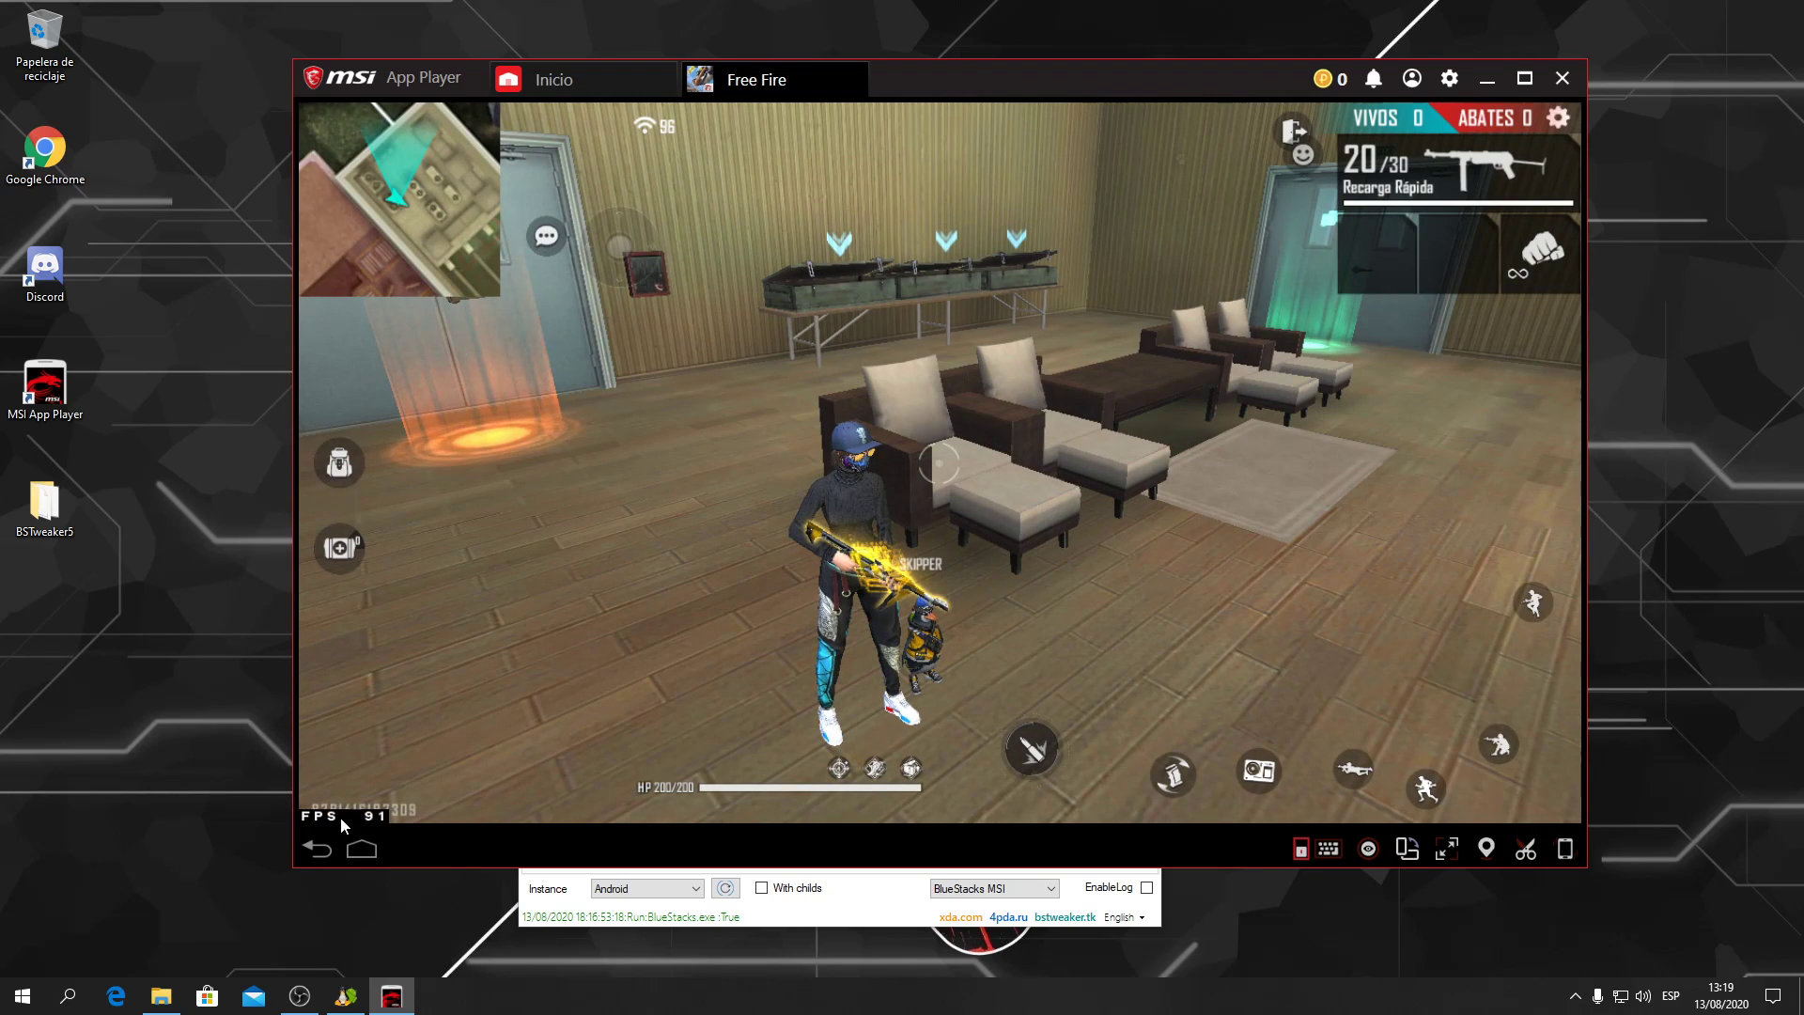
pyautogui.moveTo(951, 449); pyautogui.dragTo(1024, 584)
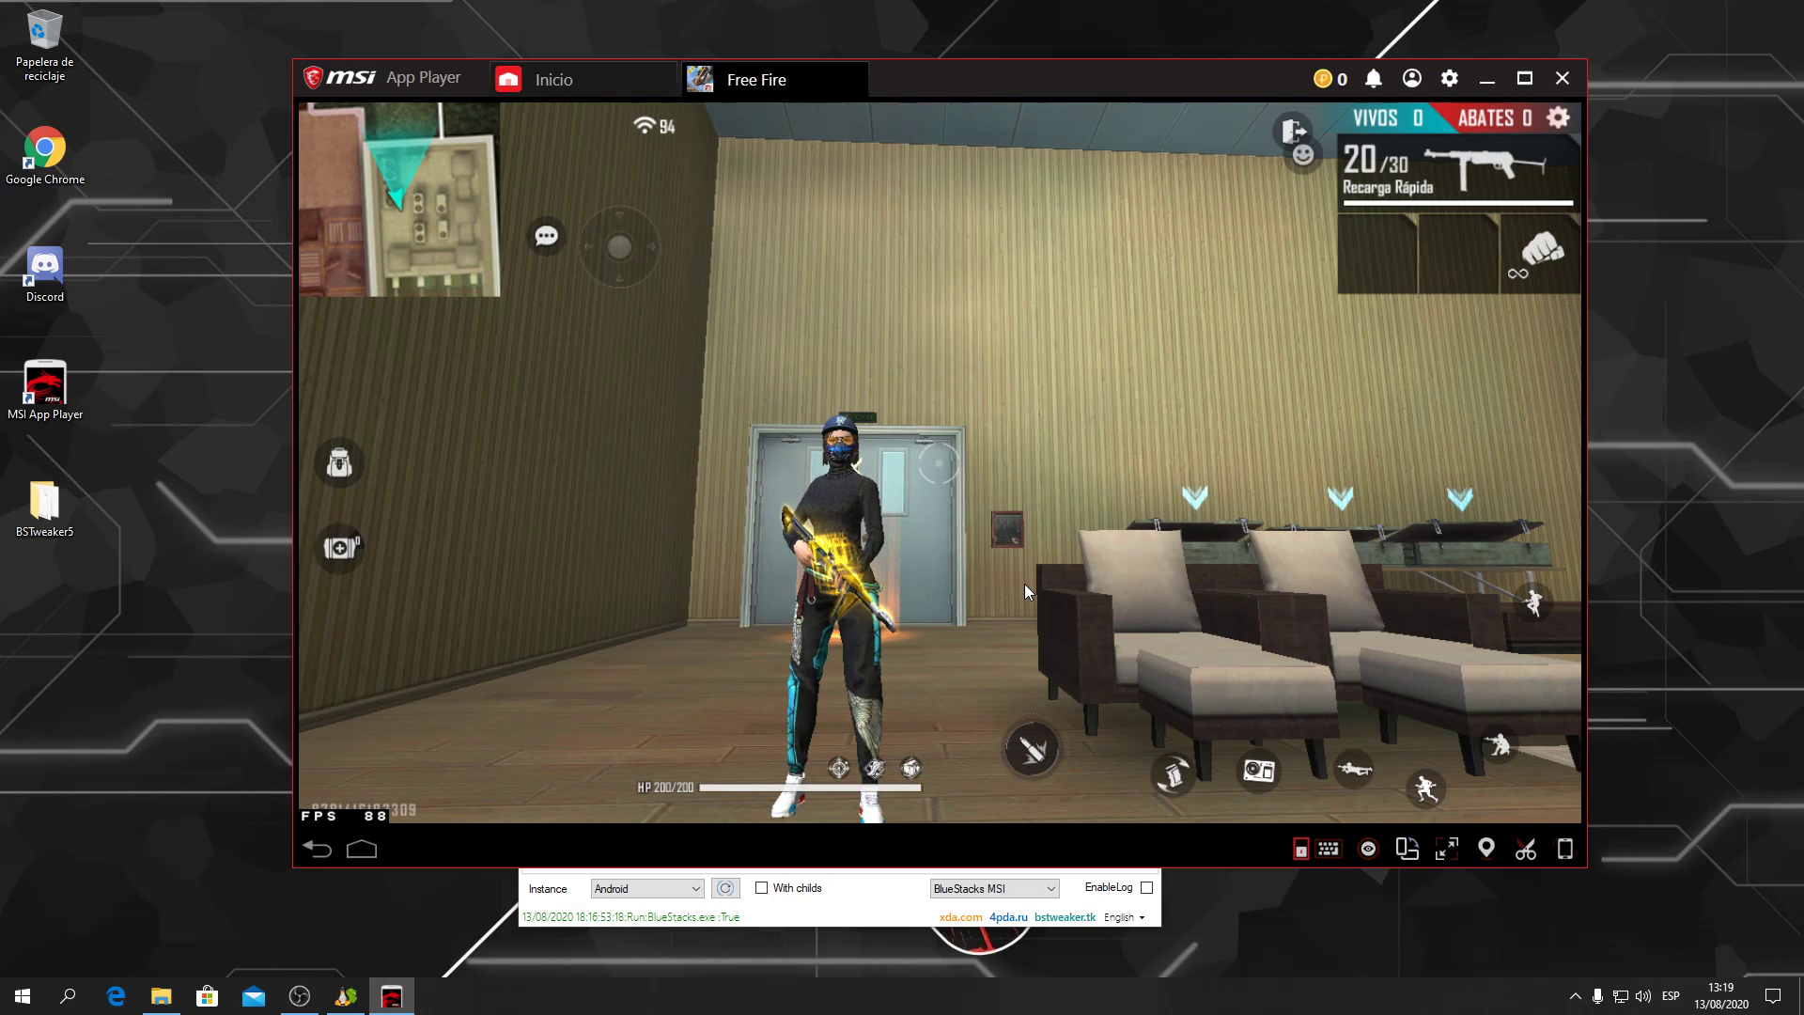
# - Bring up the tweaker window and shift the emulator window slightly across the desktop
pyautogui.moveTo(1049, 76)
pyautogui.mouseDown()
pyautogui.moveTo(1073, 70)
pyautogui.moveTo(1023, 68)
pyautogui.mouseUp()
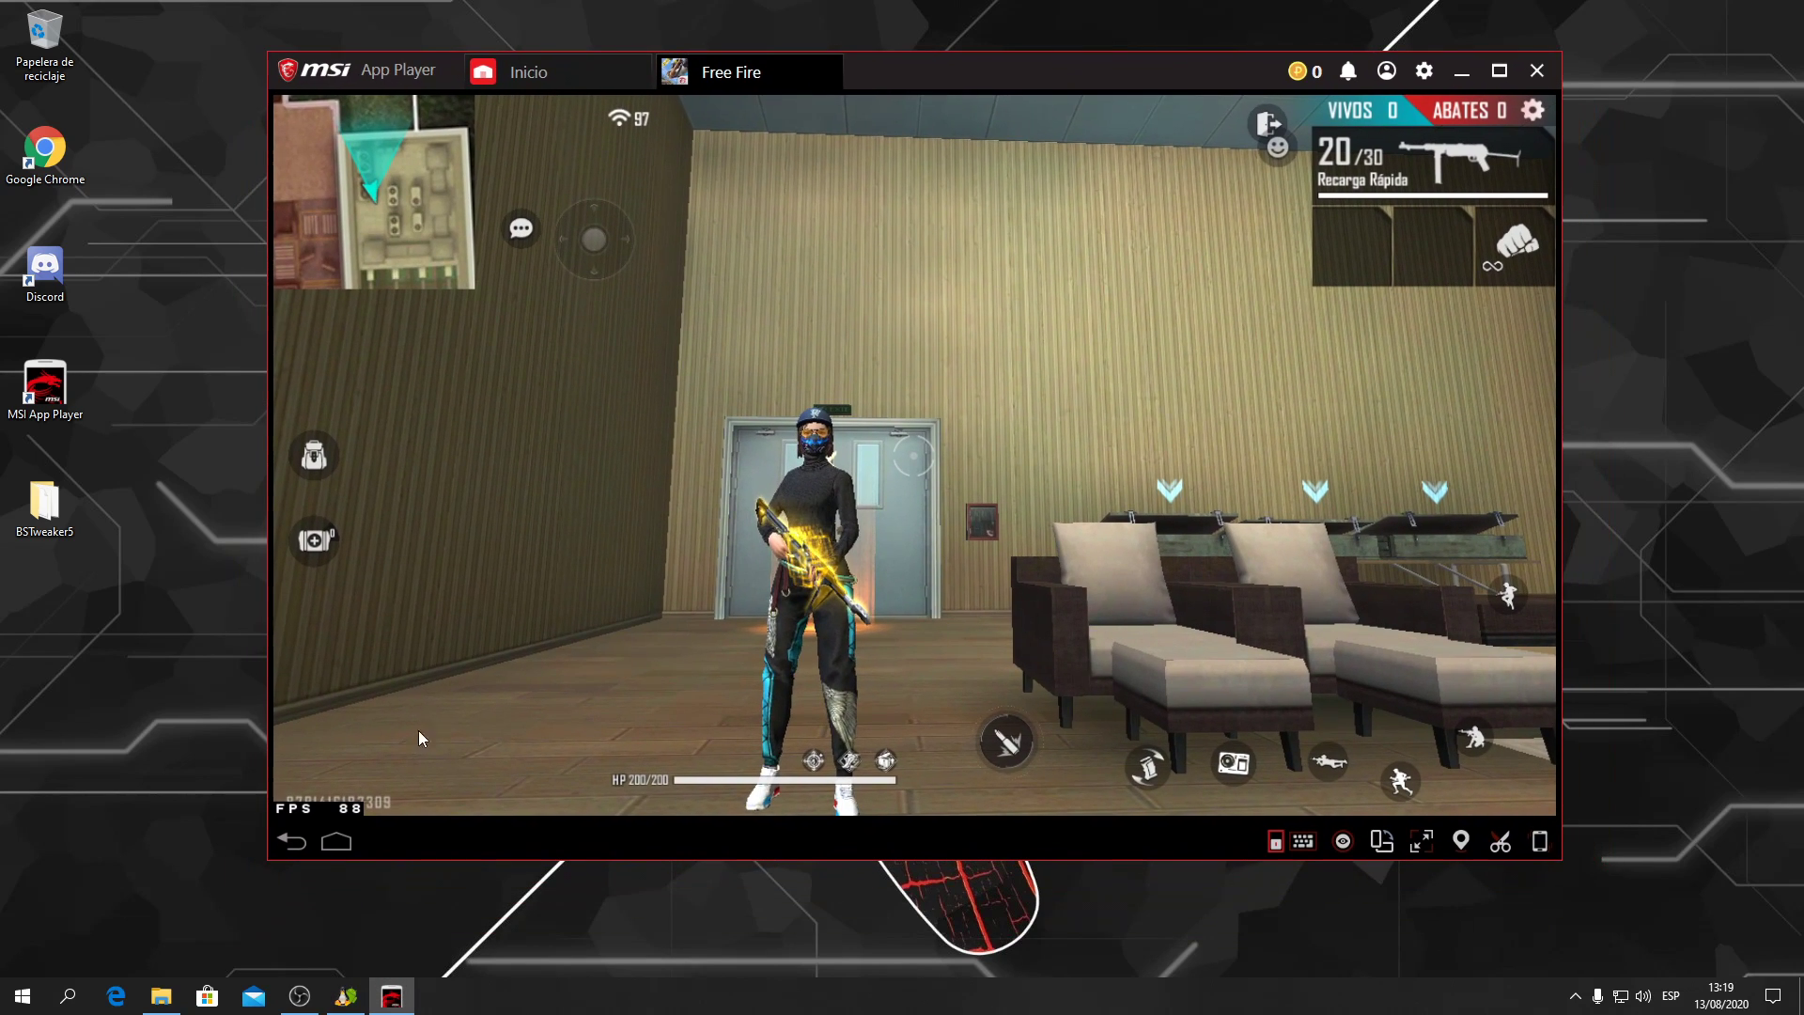
pyautogui.click(345, 996)
pyautogui.moveTo(975, 74)
pyautogui.mouseDown()
pyautogui.moveTo(993, 71)
pyautogui.moveTo(952, 71)
pyautogui.mouseUp()
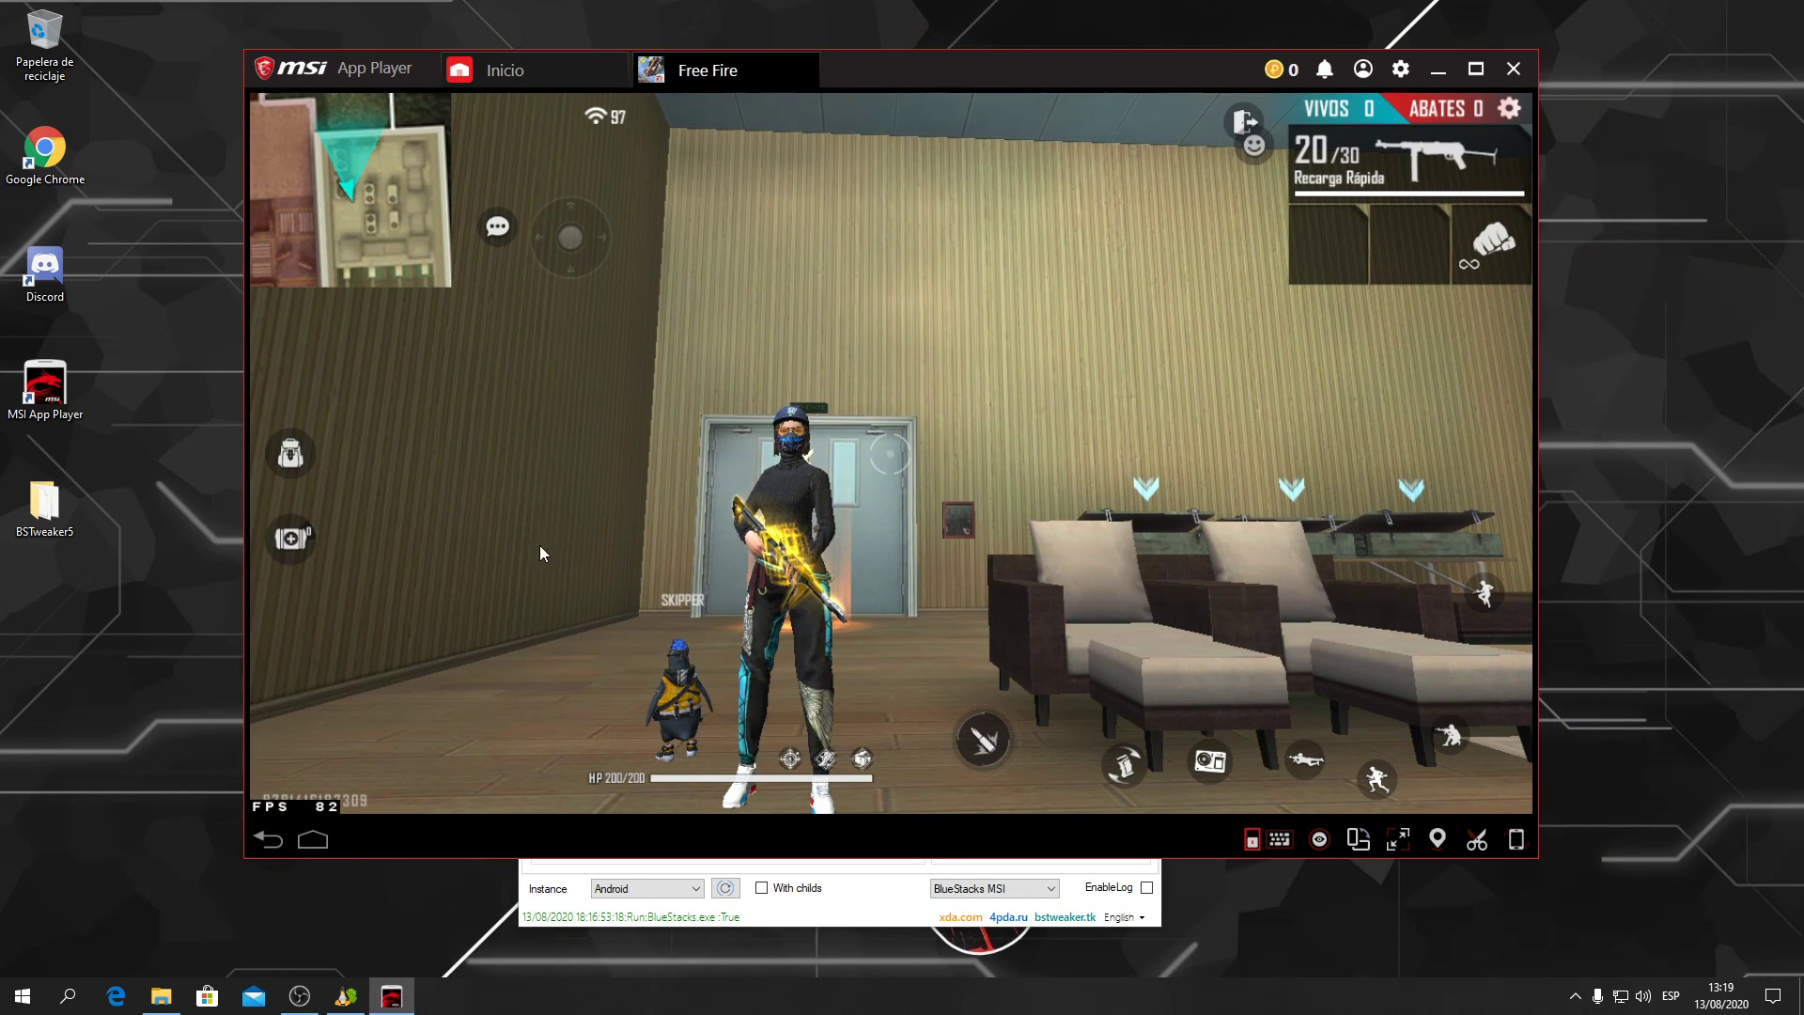
pyautogui.moveTo(988, 82); pyautogui.dragTo(1017, 82)
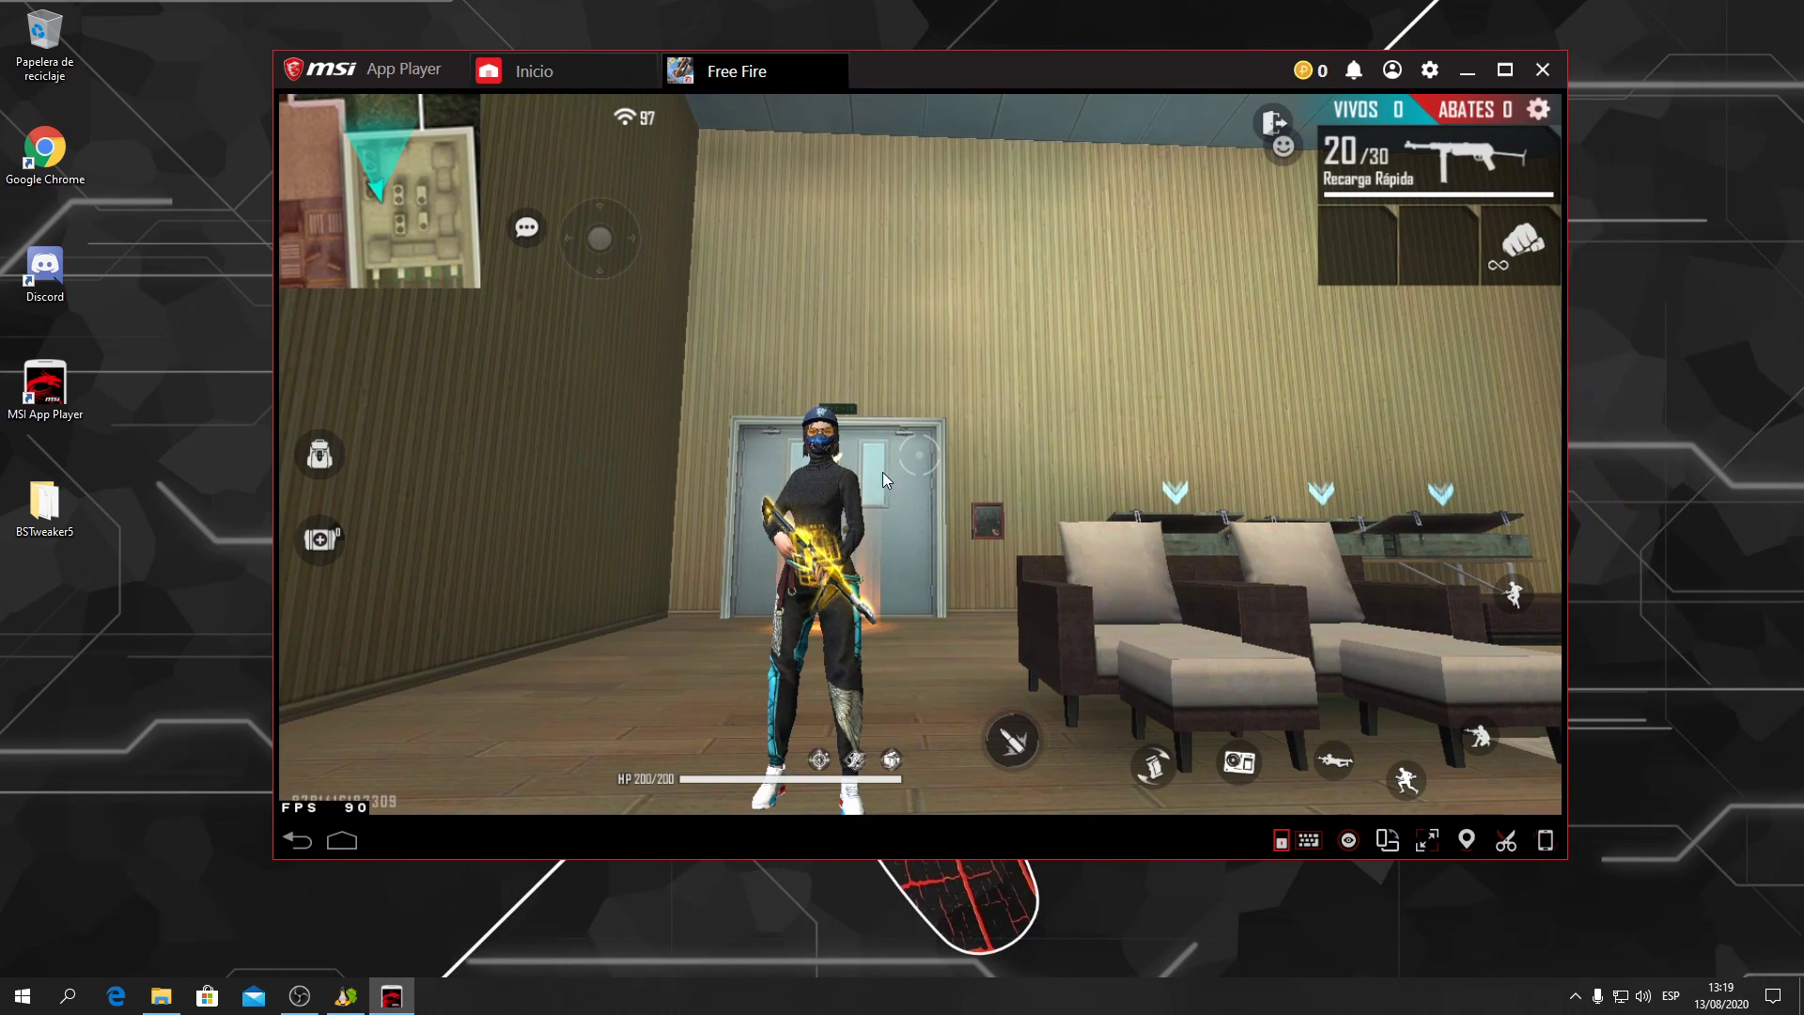
pyautogui.moveTo(955, 68)
pyautogui.mouseDown()
pyautogui.moveTo(943, 97)
pyautogui.moveTo(923, 59)
pyautogui.mouseUp()
# - Swing the camera around the character toward the other side of the training room to test smoothness
pyautogui.moveTo(1110, 542); pyautogui.dragTo(792, 484)
pyautogui.moveTo(1015, 488); pyautogui.dragTo(921, 509)
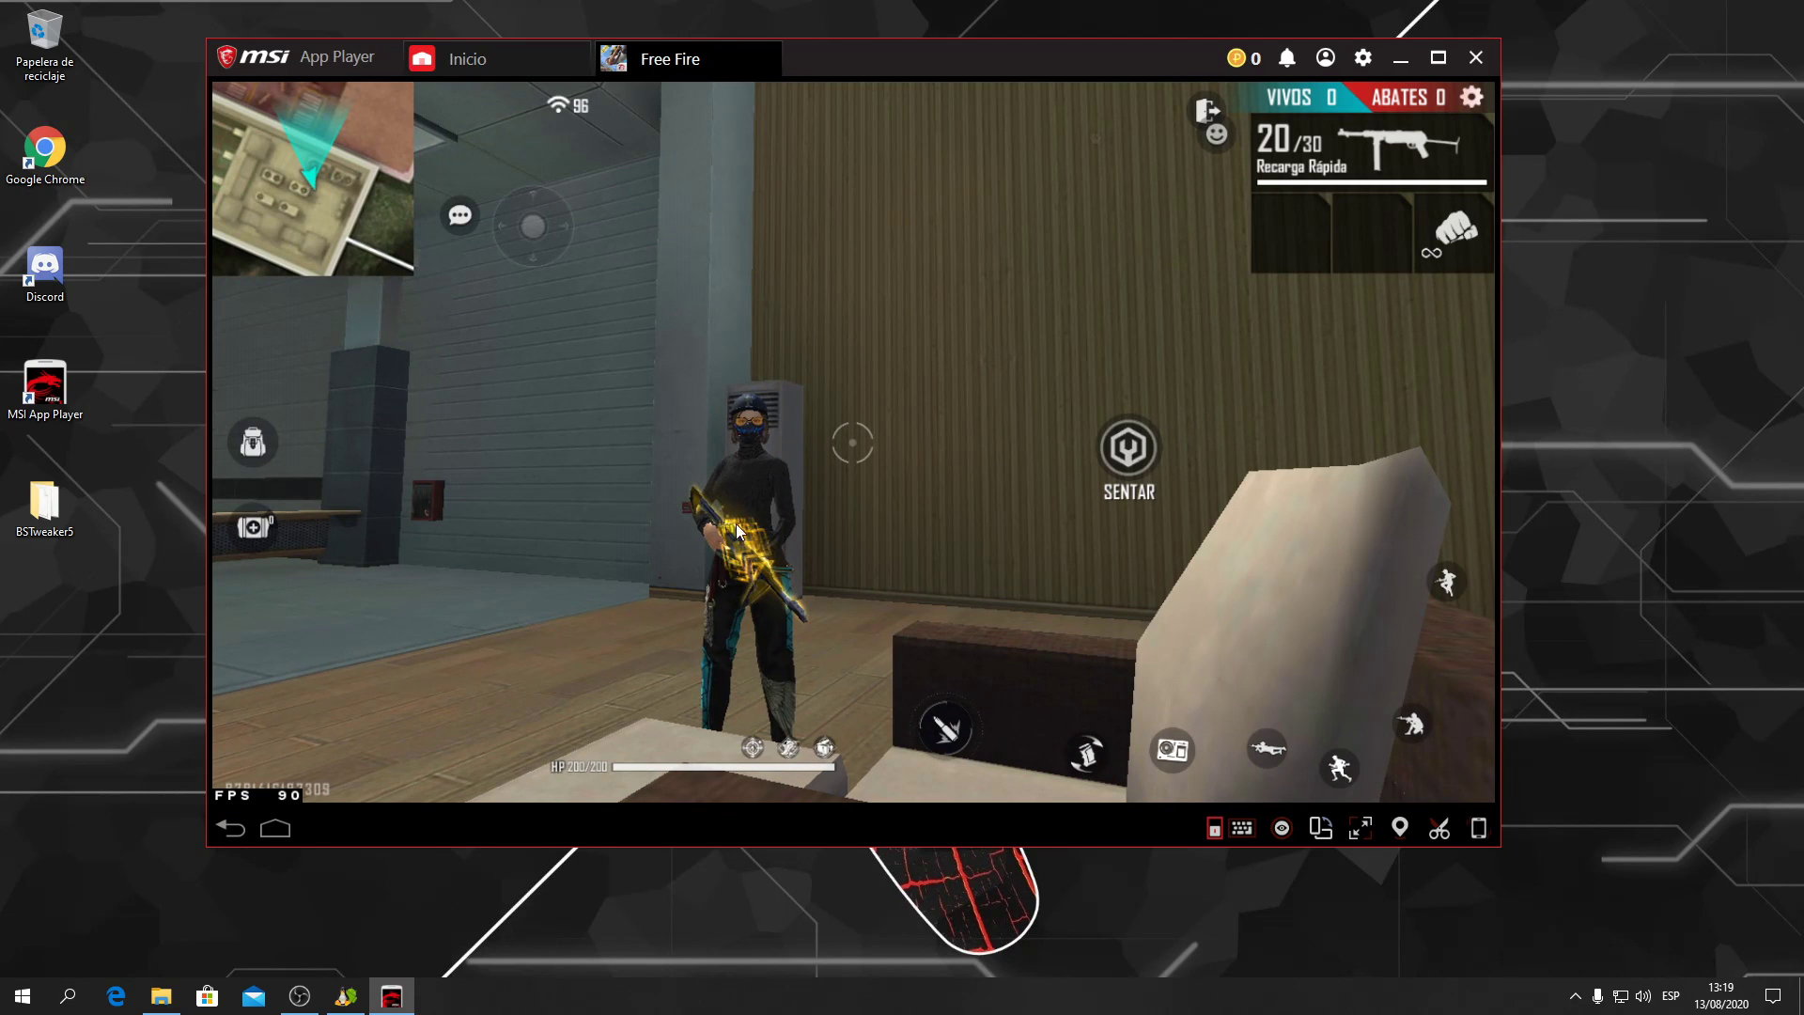